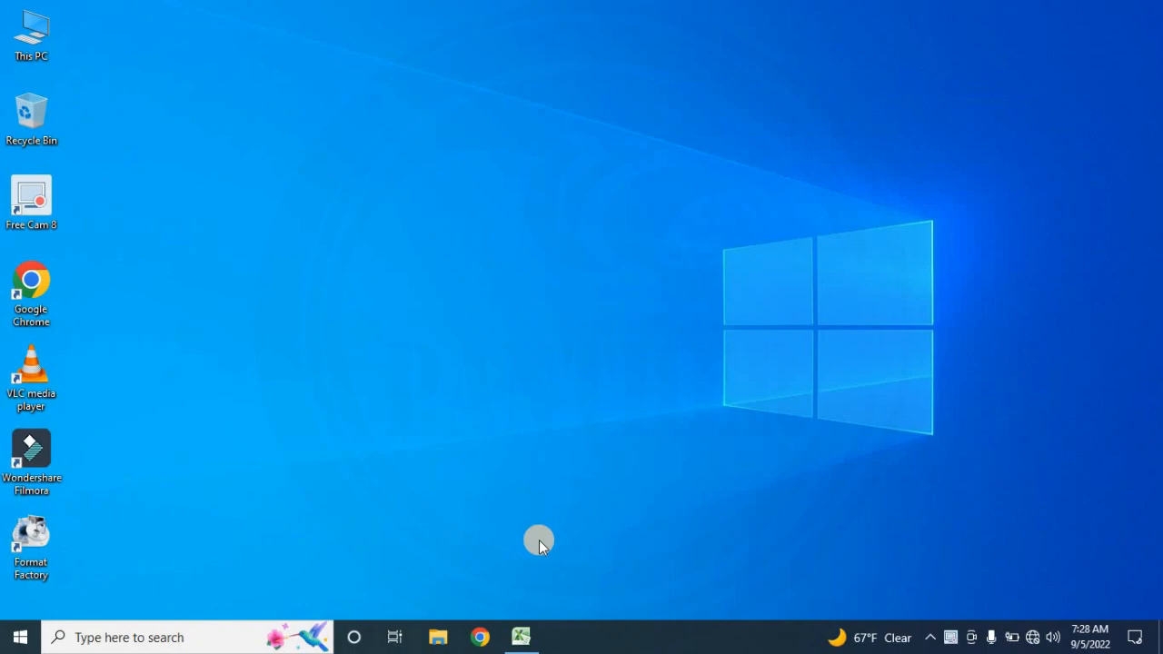
# Switch to the Demo workbook in Excel and enter "Name" in cell G20 of Sheet1.
pyautogui.click(522, 637)
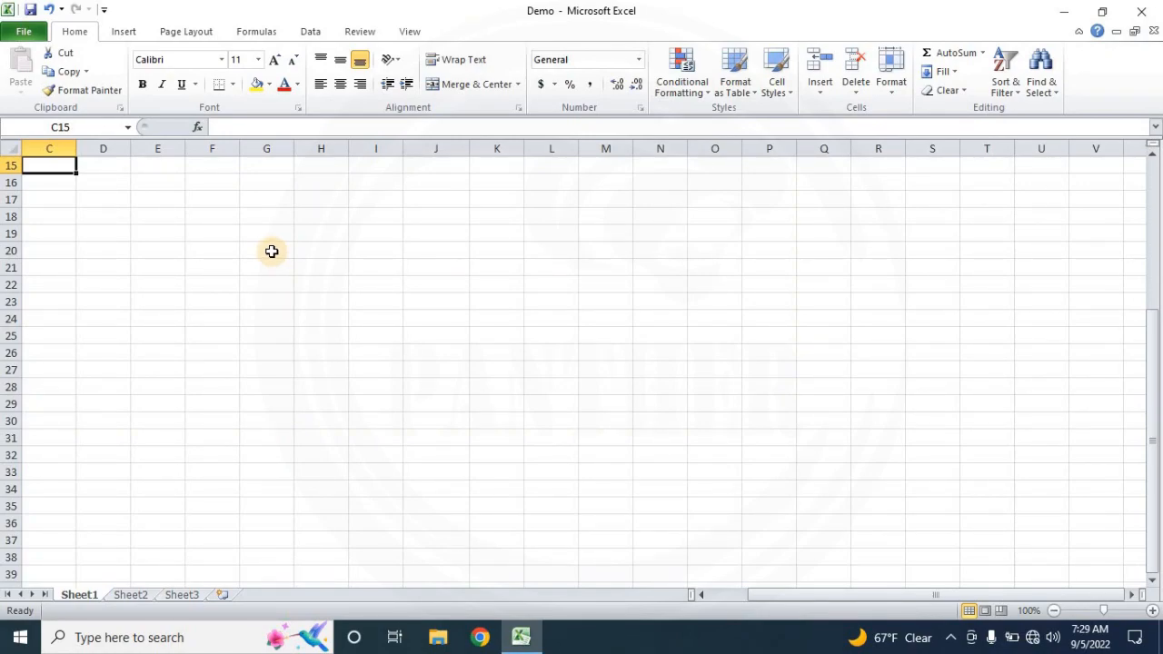
pyautogui.click(271, 251)
pyautogui.write('Name')
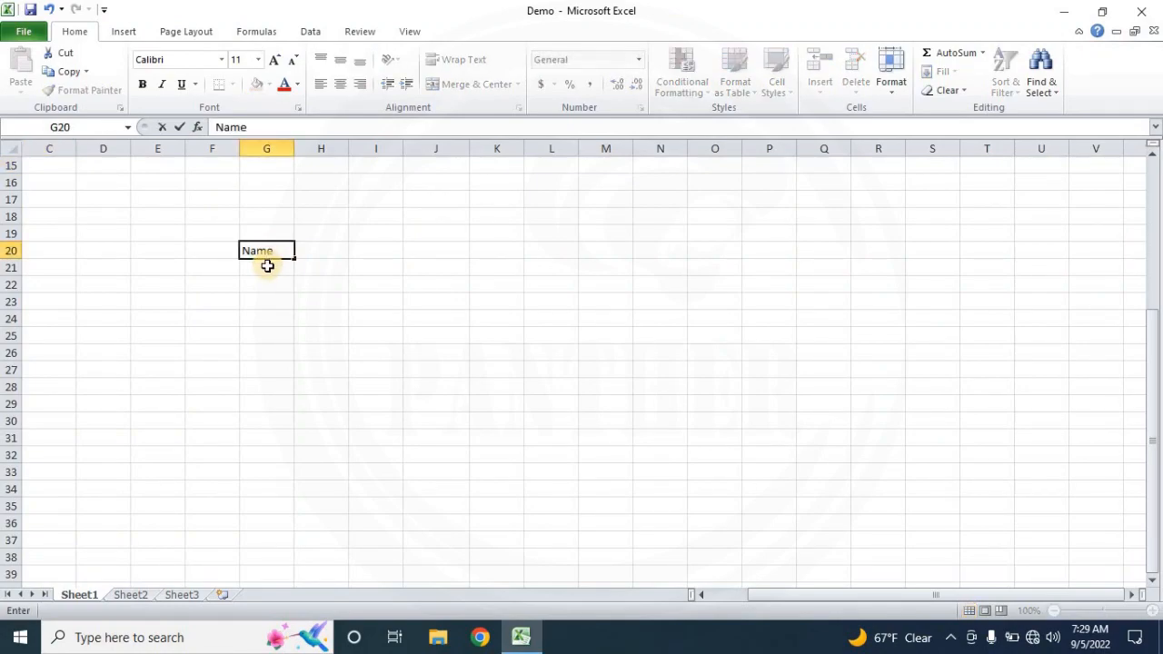
pyautogui.press('Return')
# Cut the "Name" entry from cell G20 and paste it into cell C20.
pyautogui.click(269, 255)
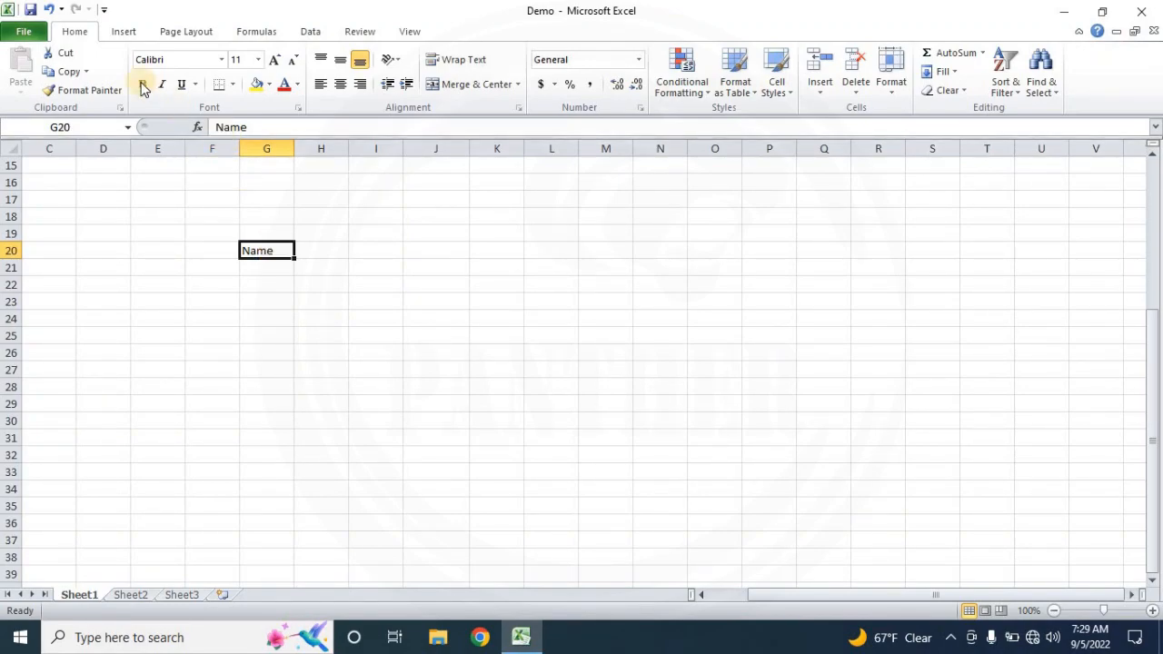
pyautogui.click(65, 53)
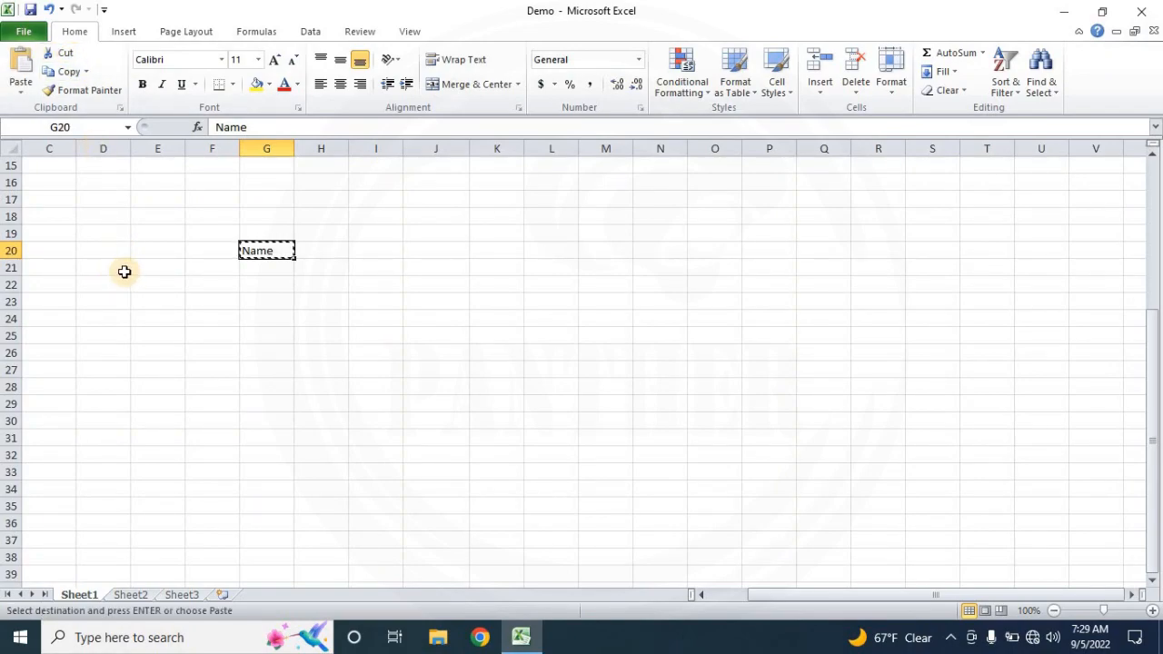
pyautogui.click(56, 251)
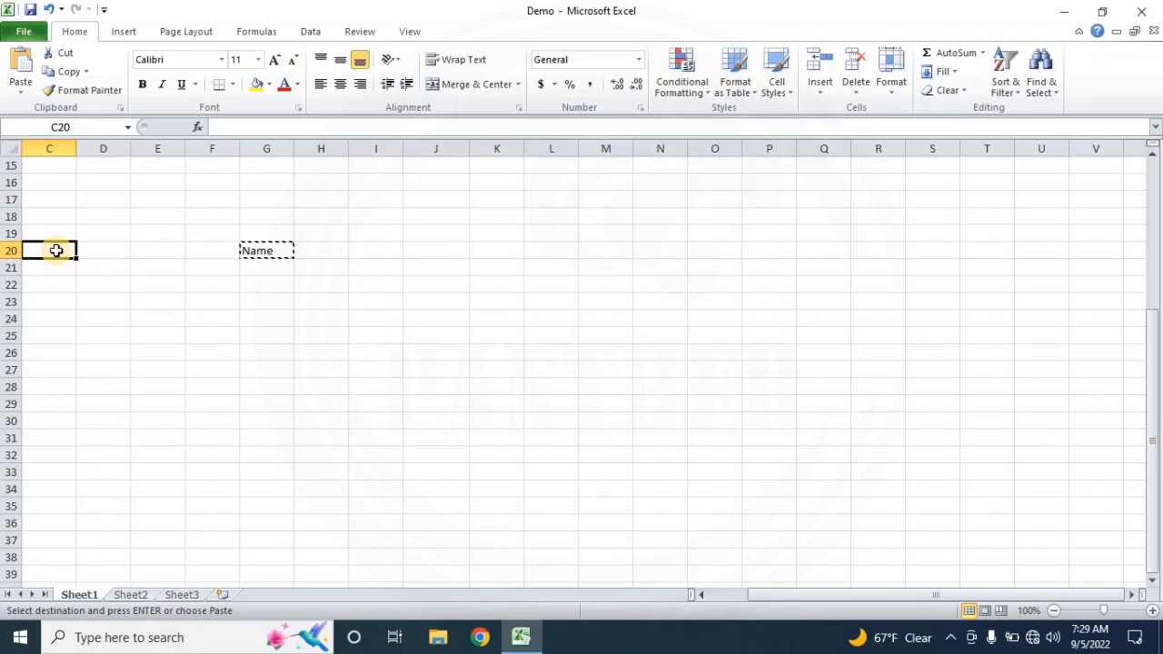
pyautogui.click(24, 69)
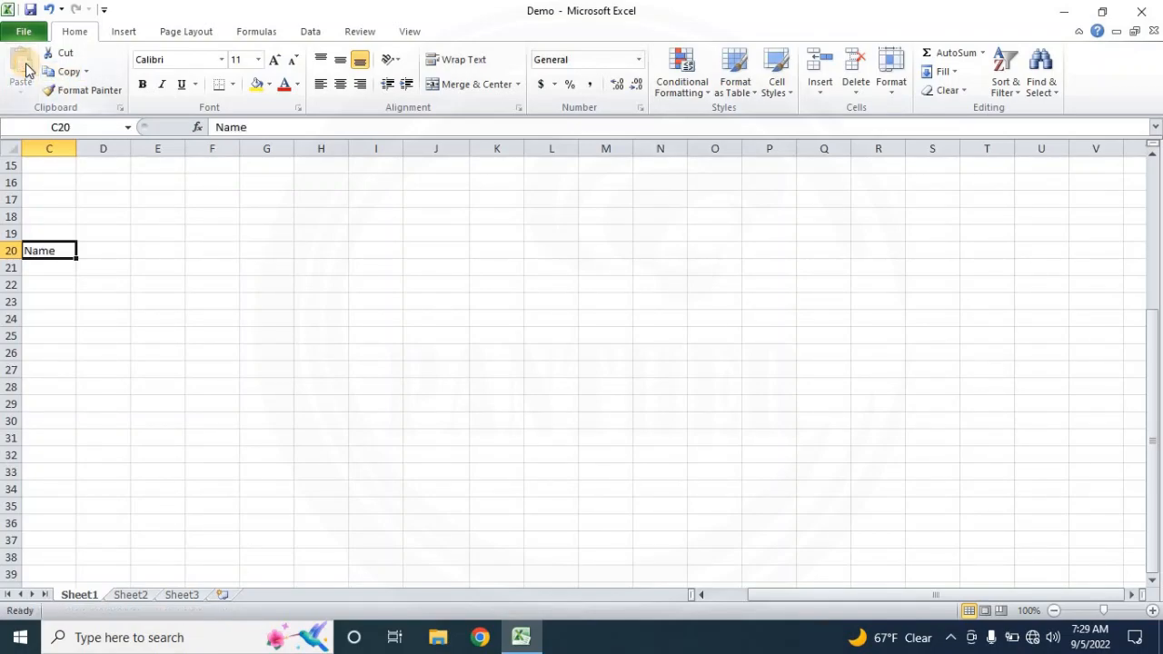
# Enter "Subject" in cell D20, beside the "Name" heading.
pyautogui.click(57, 300)
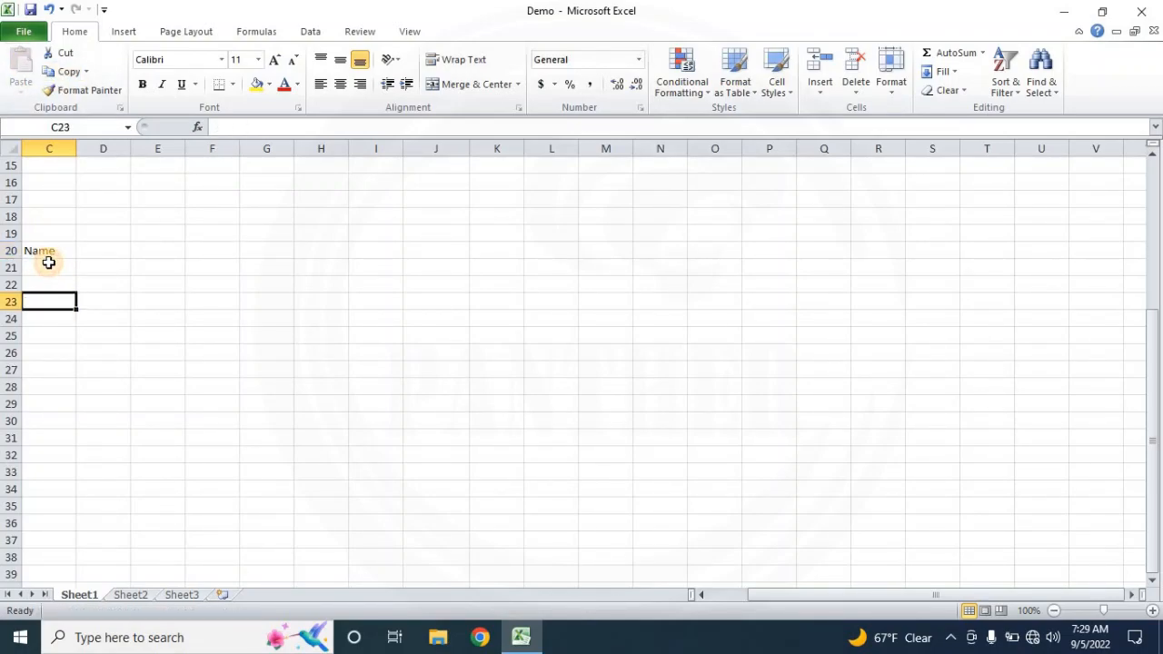
pyautogui.click(47, 252)
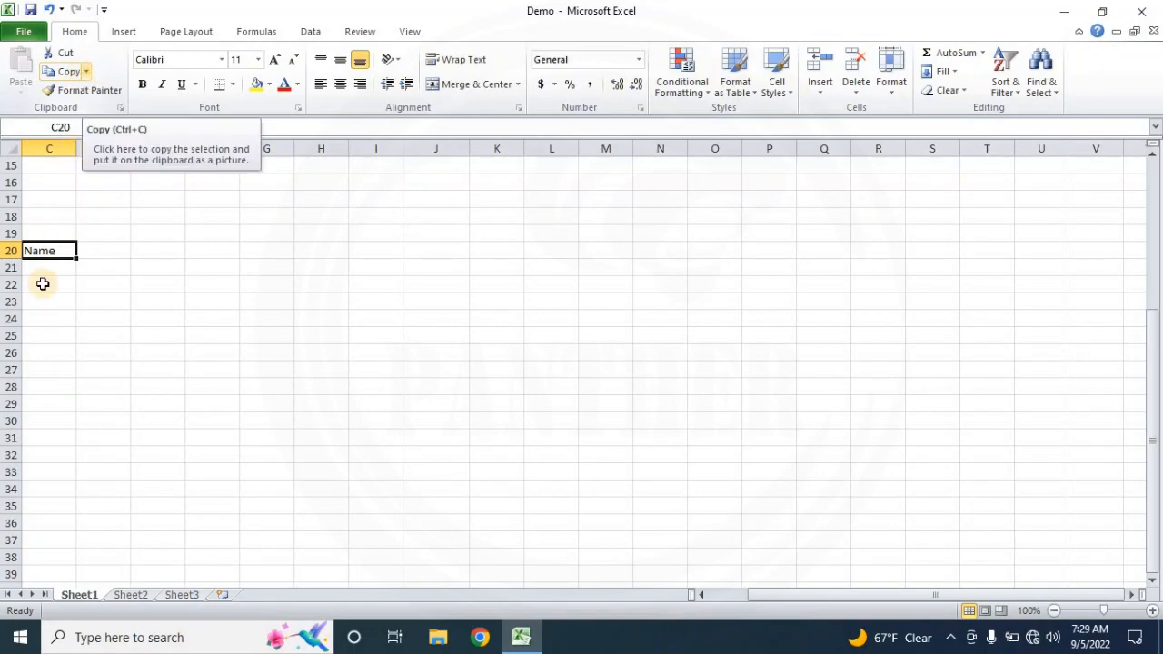
pyautogui.click(103, 252)
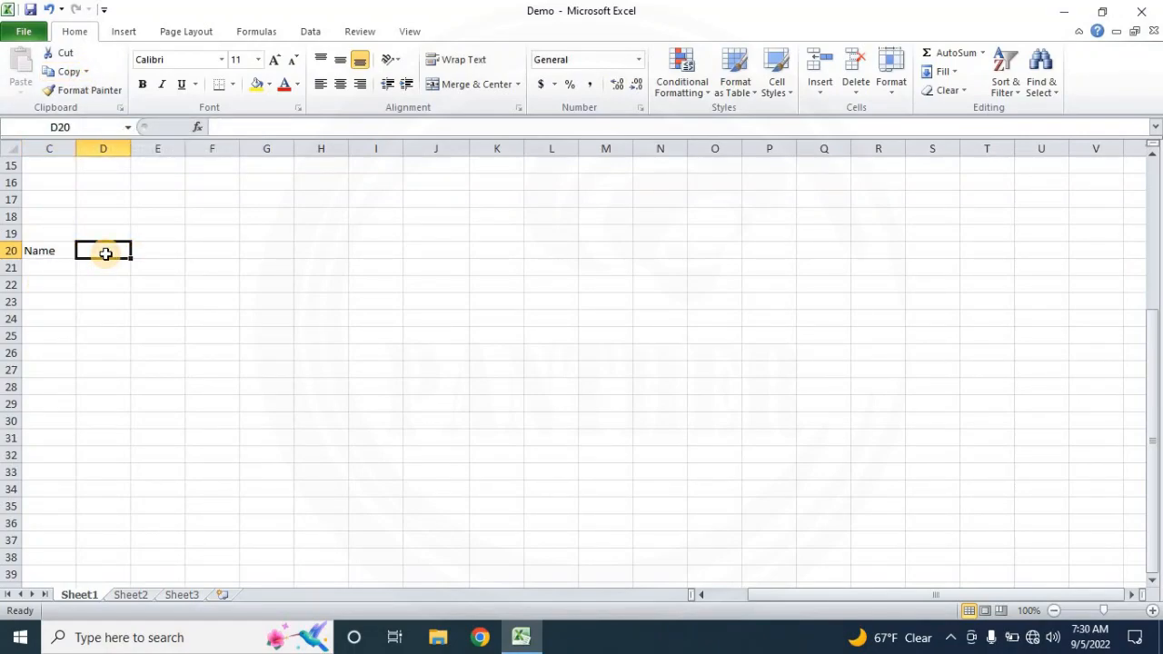
pyautogui.write('Subje')
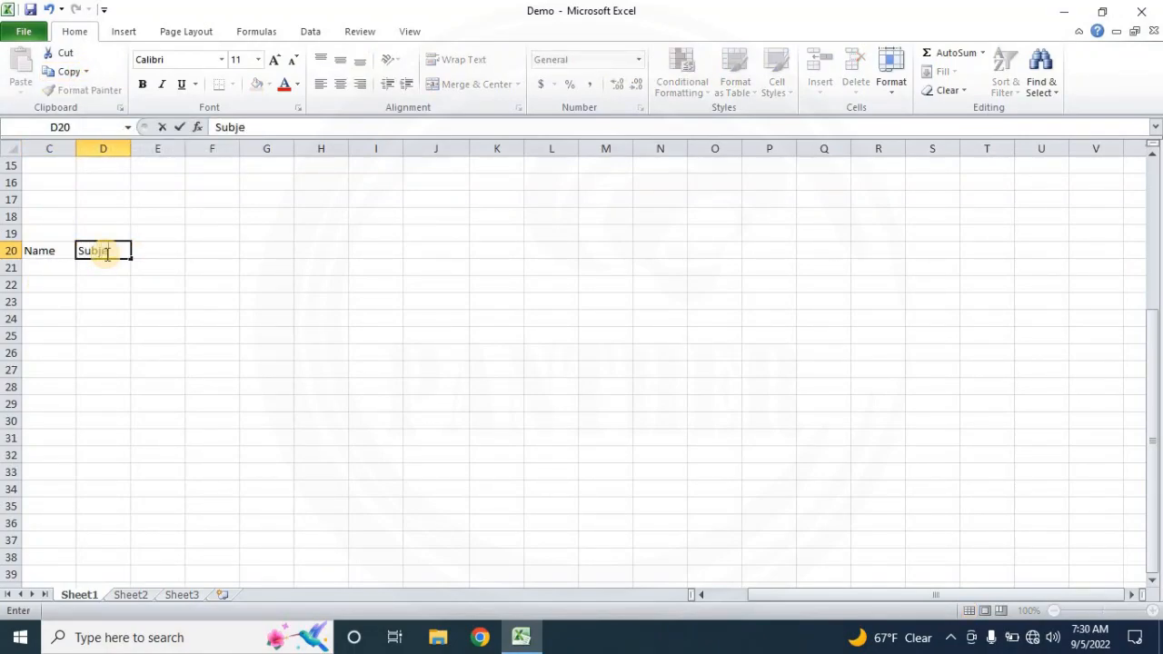
pyautogui.write('ct')
pyautogui.press('Return')
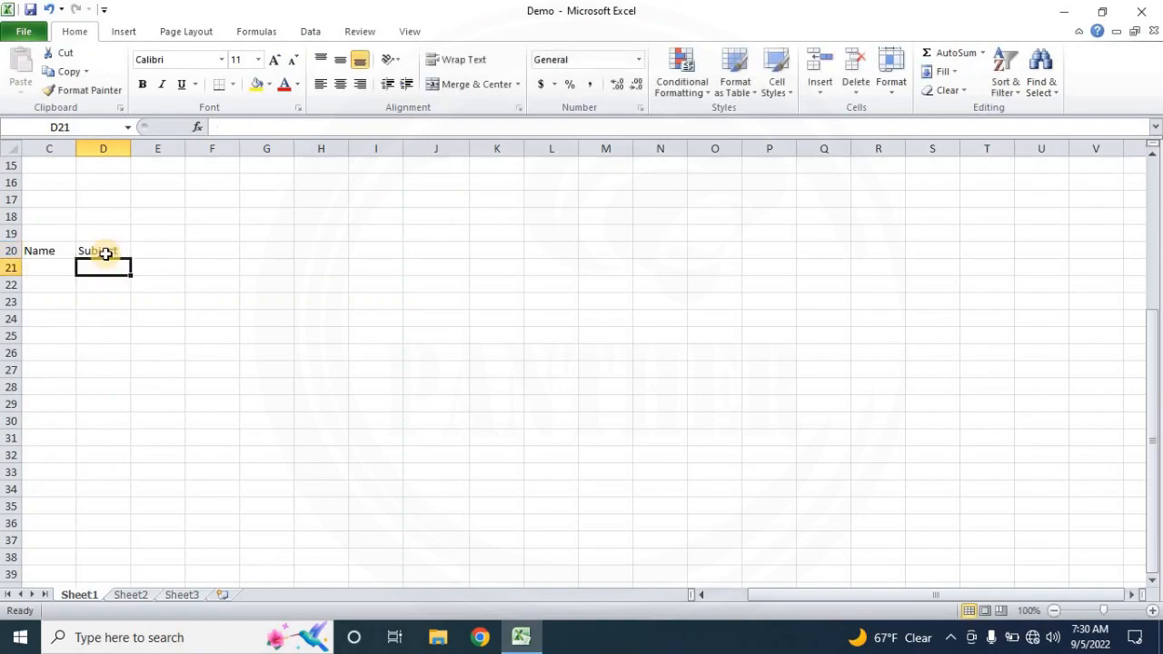
# Copy cells C20:D20 as a picture, as shown on screen in Picture format, and paste it at cell H26.
pyautogui.click(105, 255)
pyautogui.moveTo(69, 253); pyautogui.dragTo(120, 252)
pyautogui.click(86, 70)
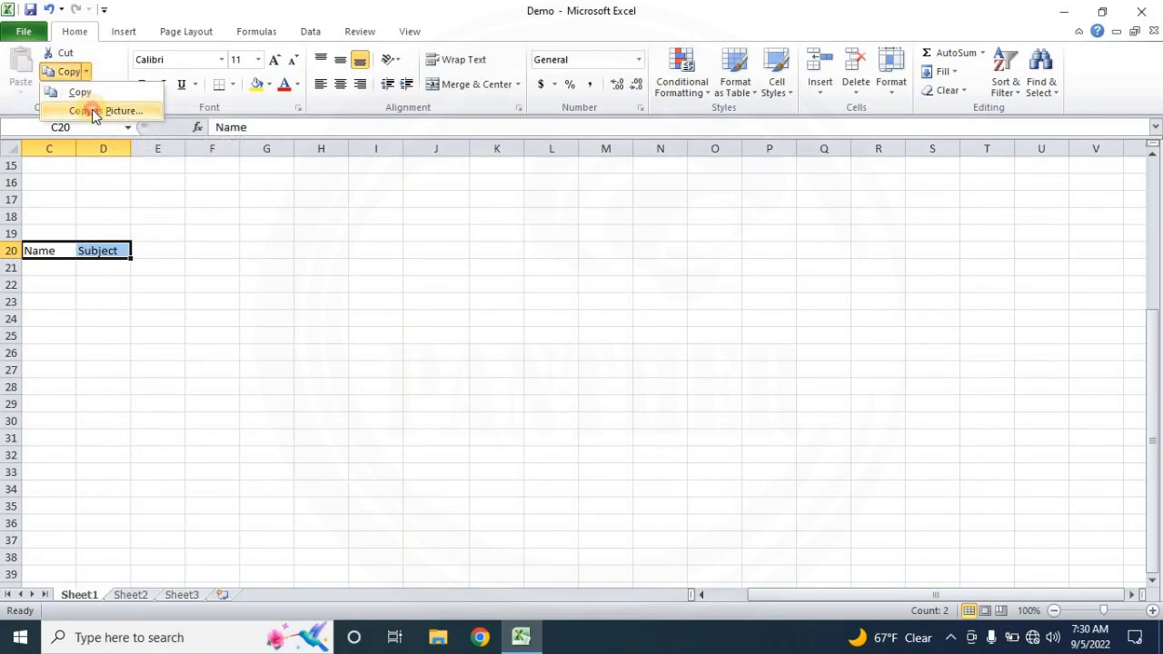
pyautogui.click(92, 110)
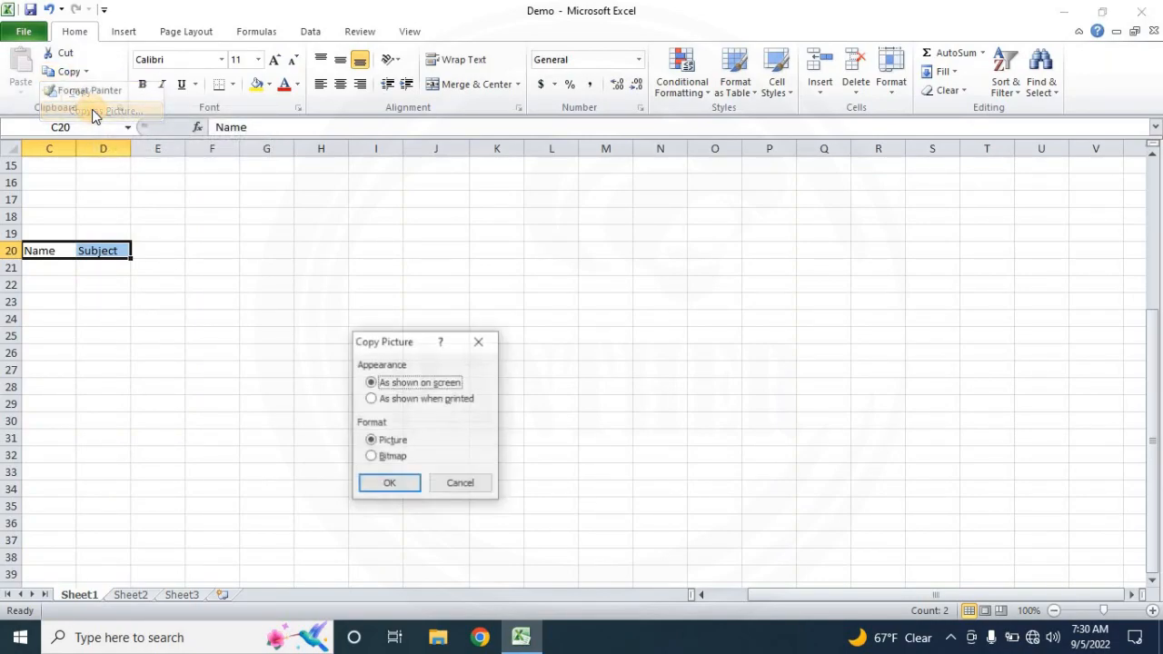
pyautogui.click(403, 487)
pyautogui.click(329, 352)
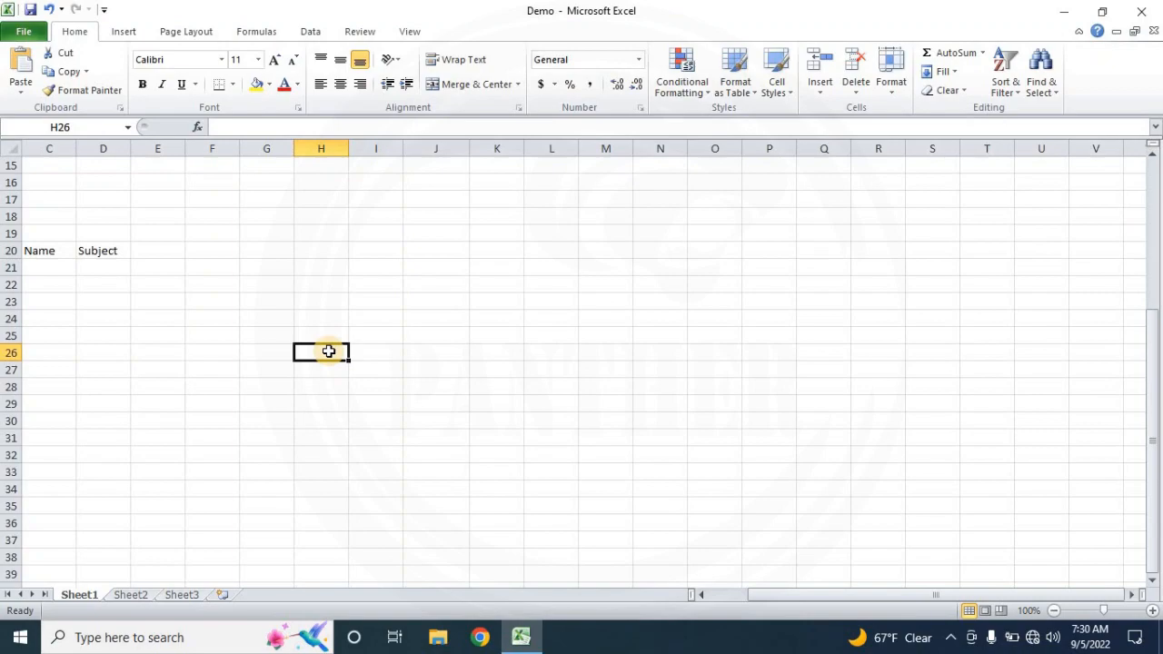
pyautogui.hotkey('ctrl', 'v')
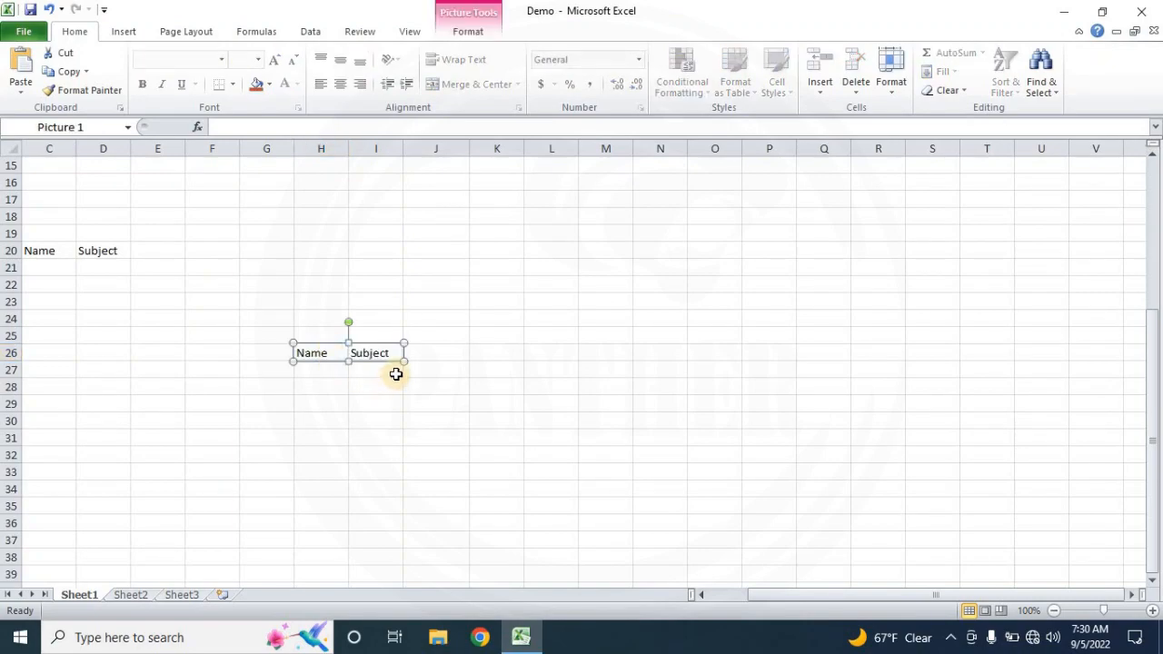
# Try resizing and rotating the pasted picture of the headings, and delete it from the sheet.
pyautogui.moveTo(403, 362); pyautogui.dragTo(469, 411)
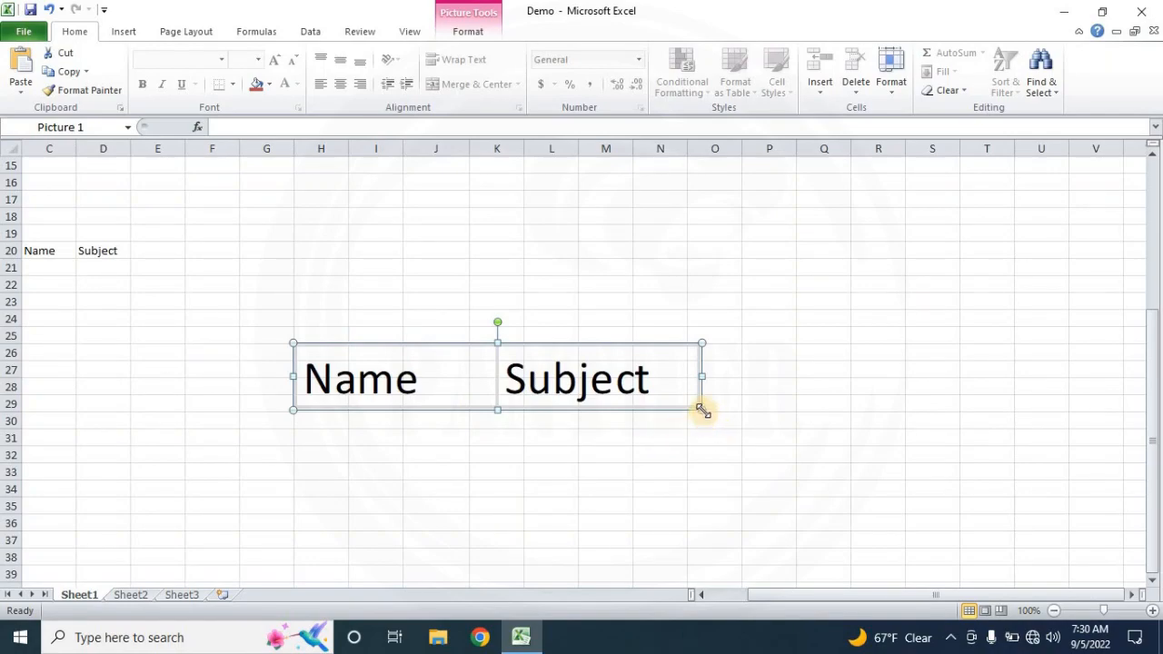
pyautogui.moveTo(660, 384); pyautogui.dragTo(634, 396)
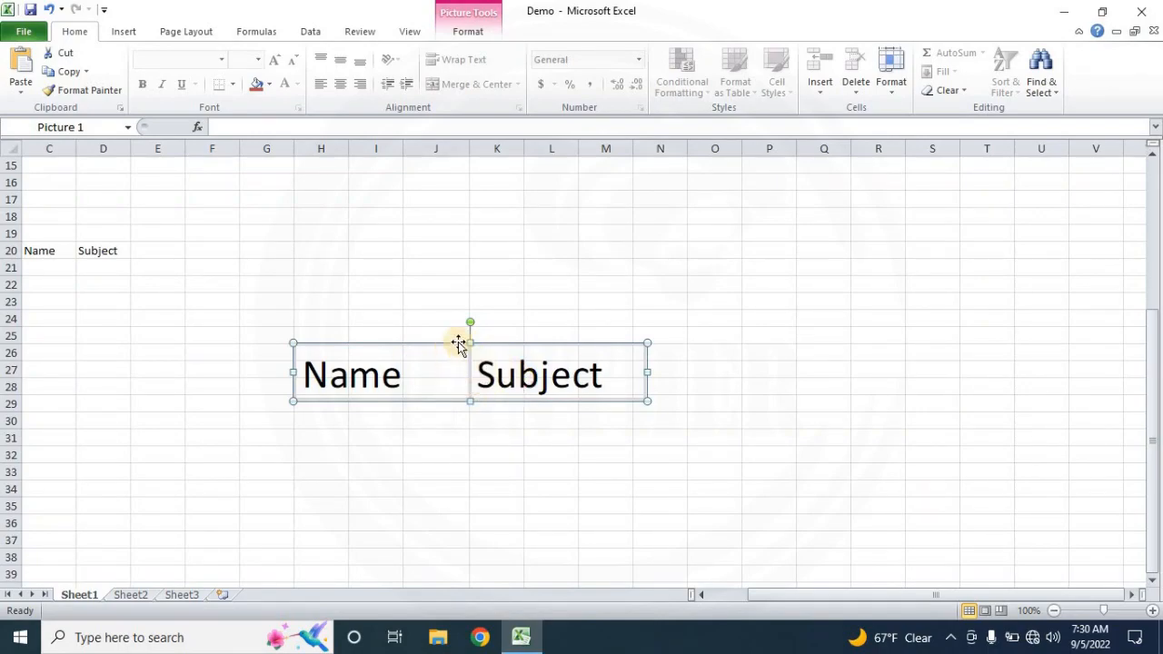
pyautogui.moveTo(472, 323); pyautogui.dragTo(552, 339)
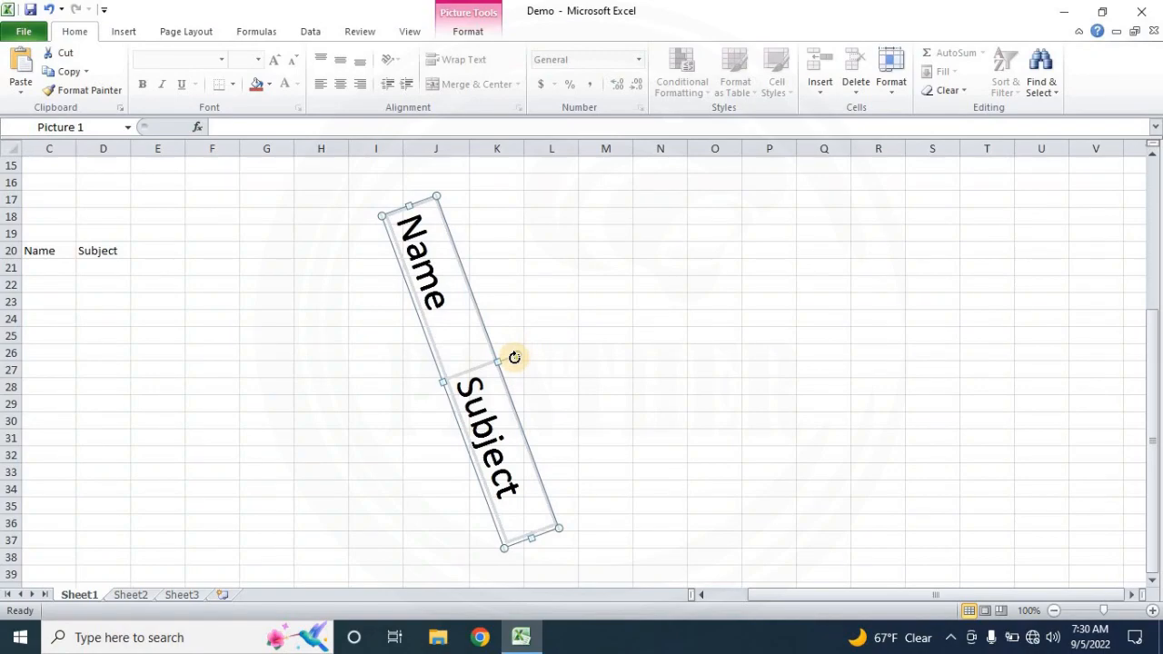
pyautogui.press('Delete')
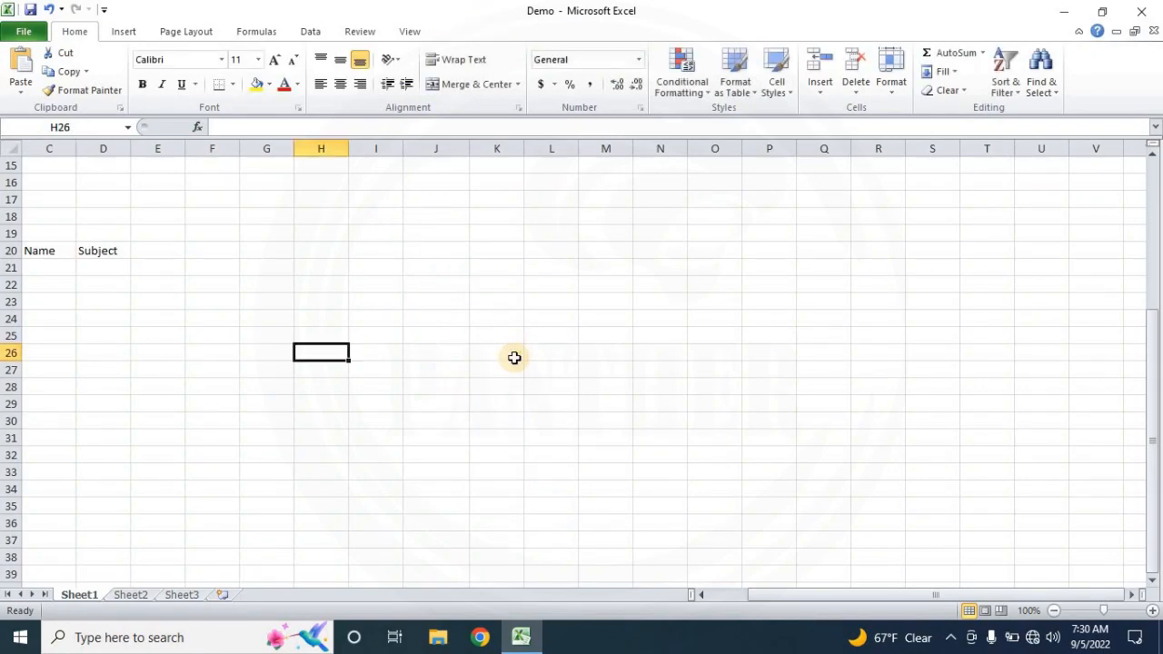
# Format the headings in C20:D20 as bold Arial Black text in a light red theme color.
pyautogui.click(73, 255)
pyautogui.moveTo(73, 255); pyautogui.dragTo(100, 253)
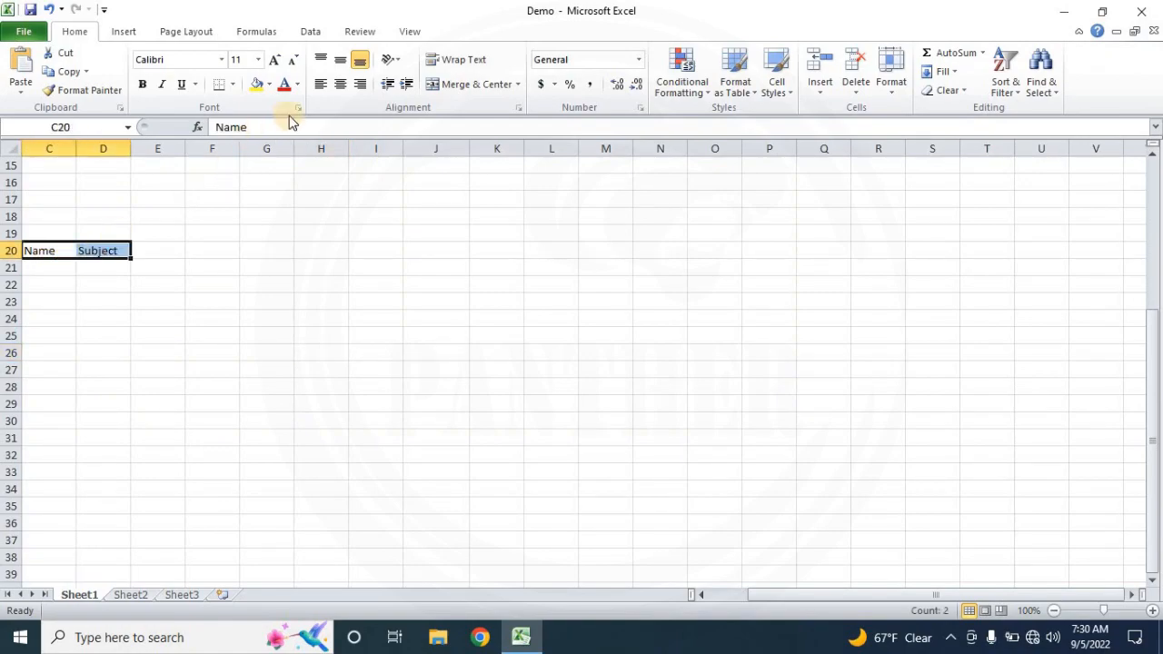
pyautogui.click(147, 84)
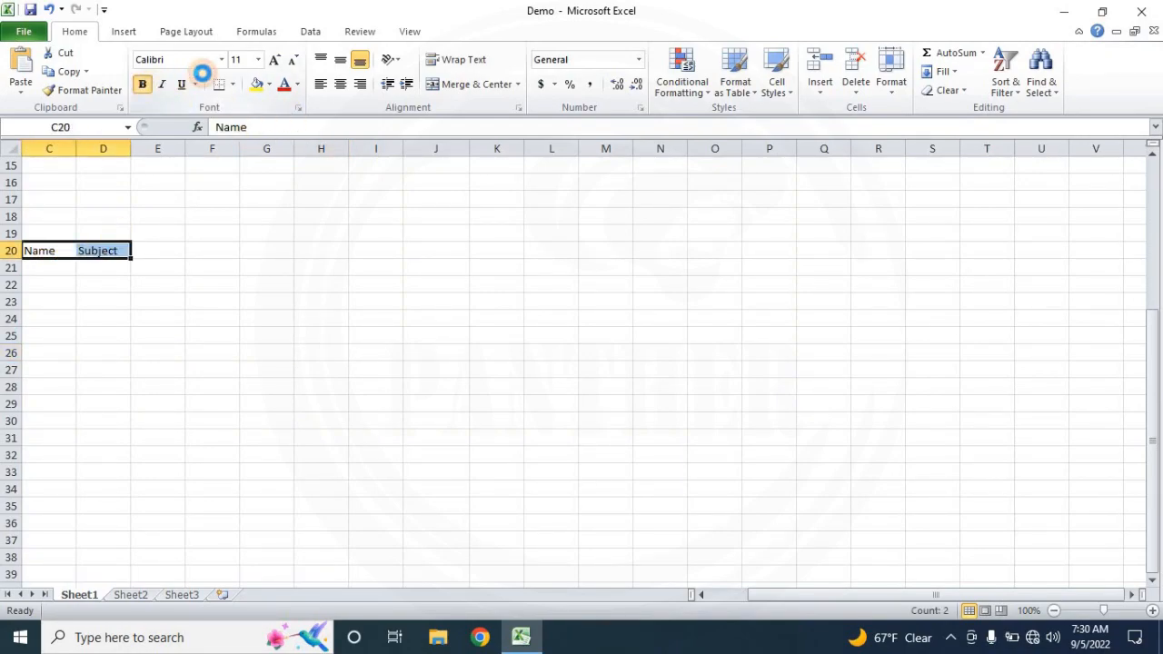
pyautogui.click(296, 82)
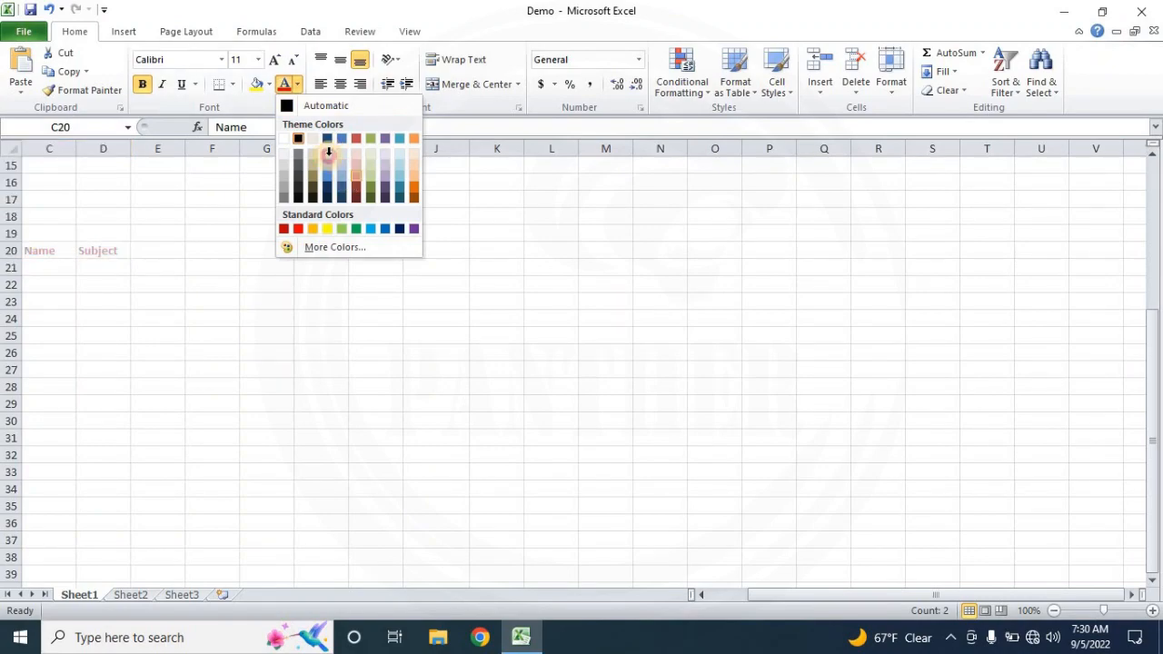
pyautogui.click(349, 175)
pyautogui.click(220, 59)
pyautogui.click(191, 219)
# Enter "Name" in cell F21 and keep that cell selected.
pyautogui.click(227, 274)
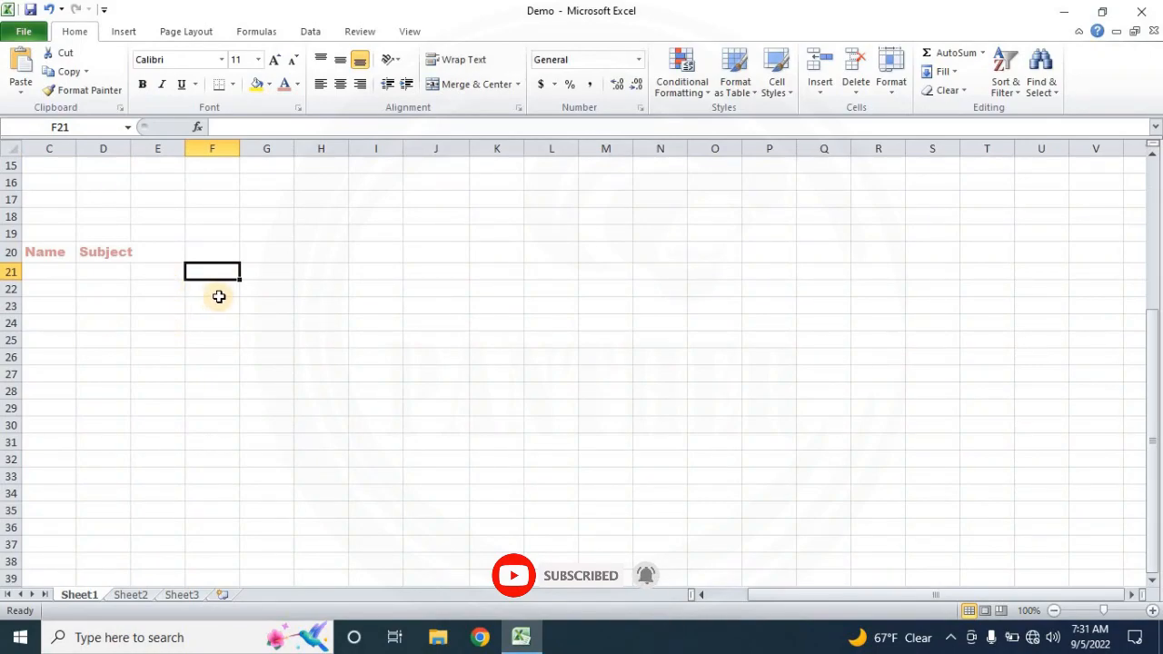
pyautogui.write('Name')
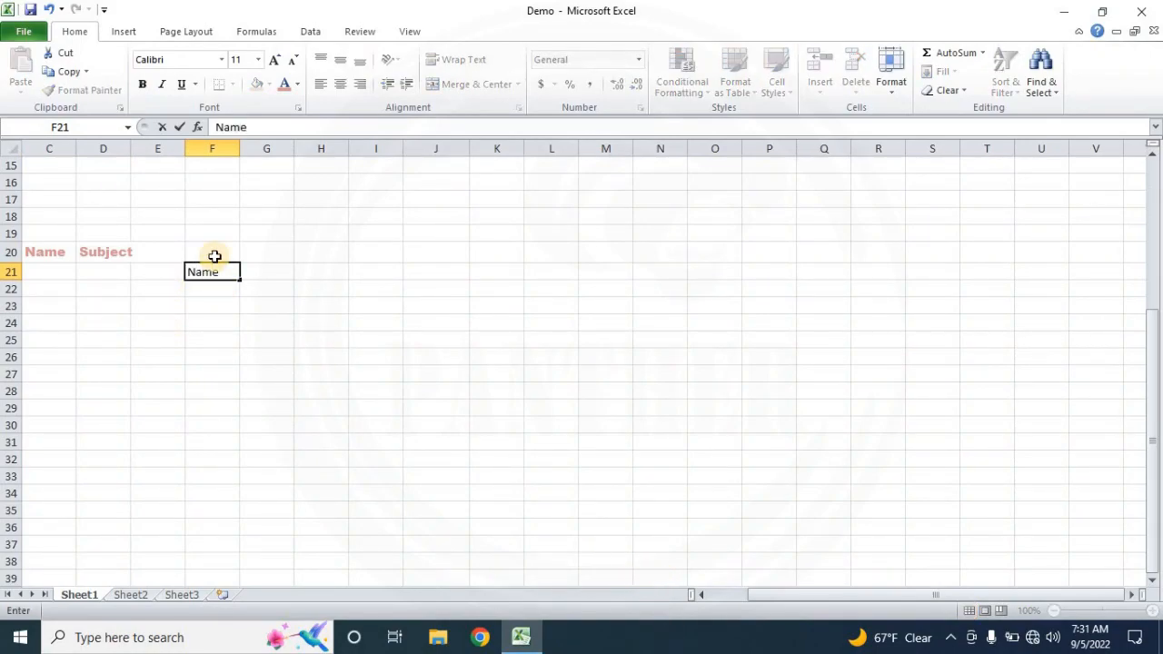
pyautogui.hotkey('ctrl', 'Return')
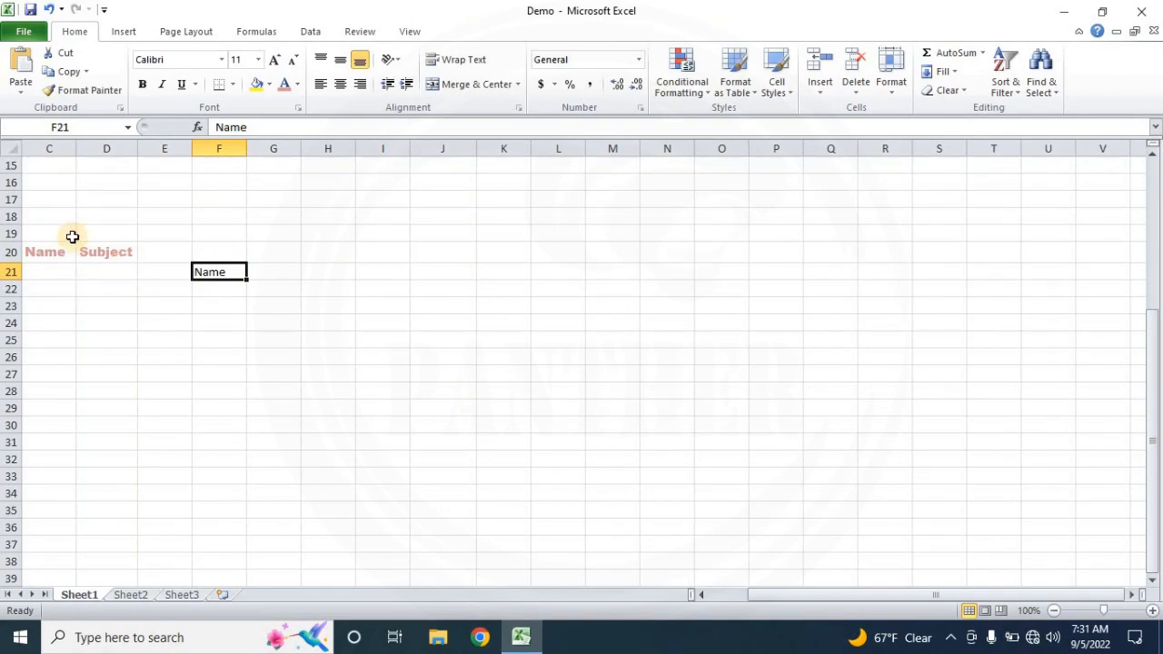
# Copy the formatting of heading cell C20 onto cell F21 with Format Painter.
pyautogui.click(57, 251)
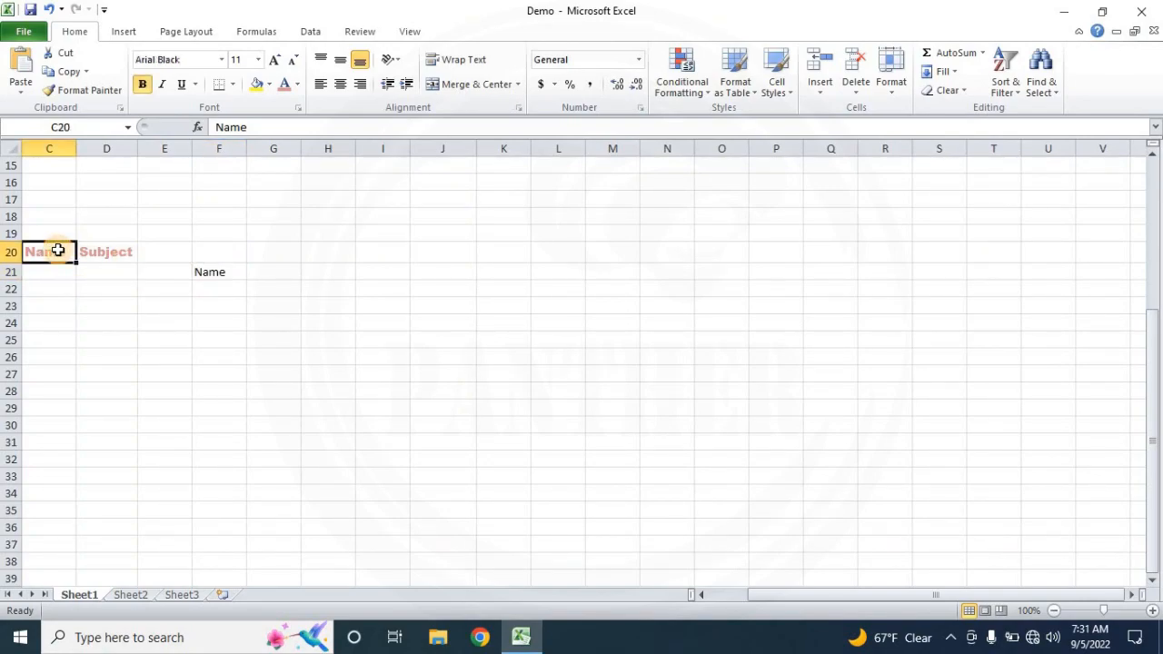
pyautogui.click(69, 94)
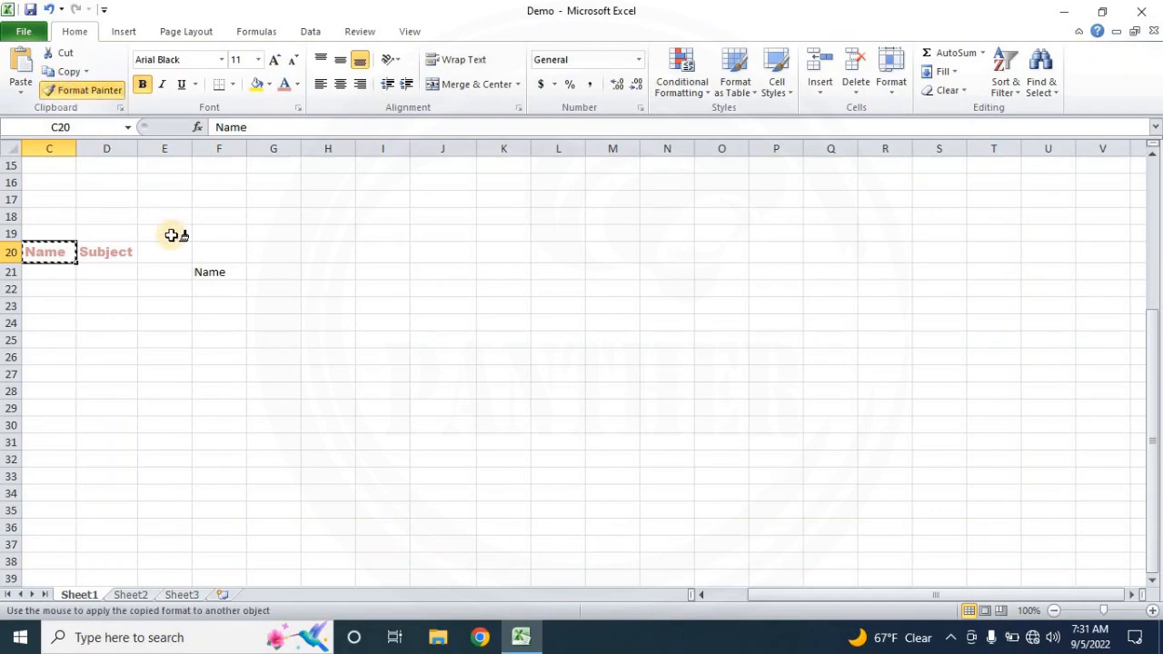
pyautogui.click(228, 275)
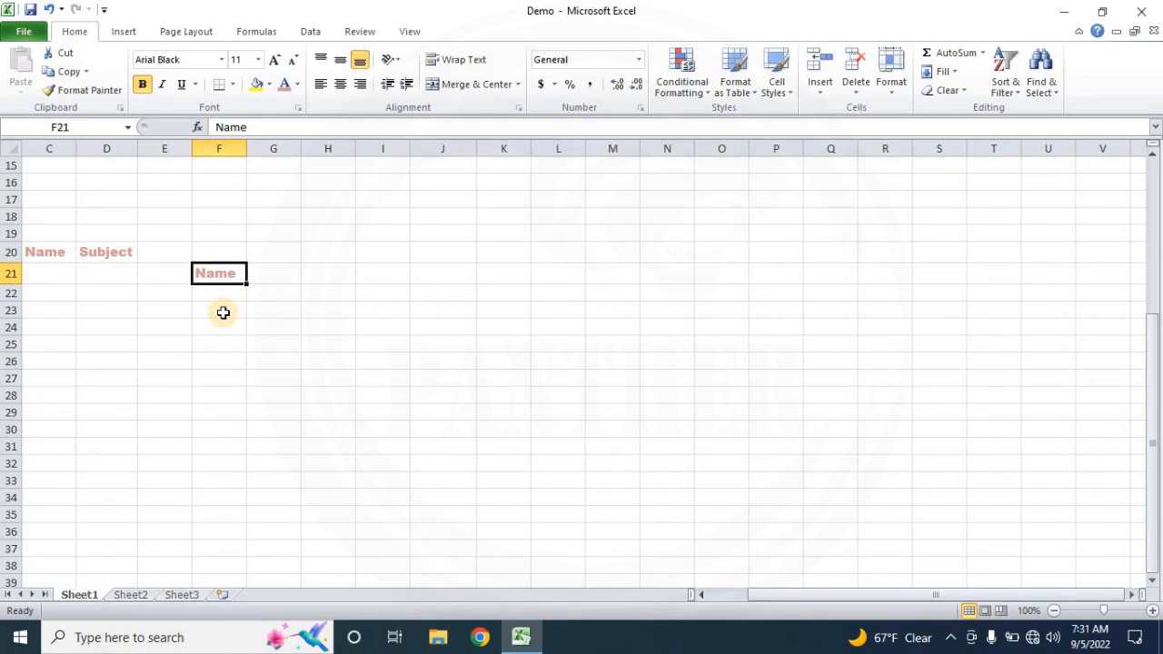
# Change the font of the "Name" heading in cell C20 to Algerian.
pyautogui.click(222, 313)
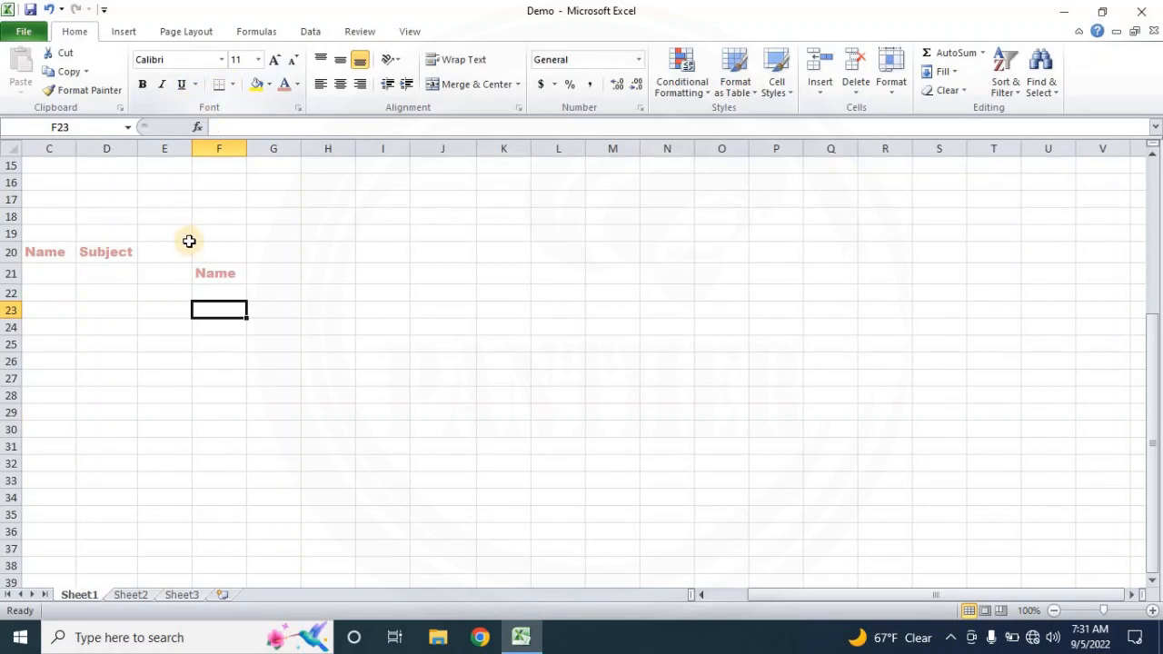
pyautogui.click(223, 274)
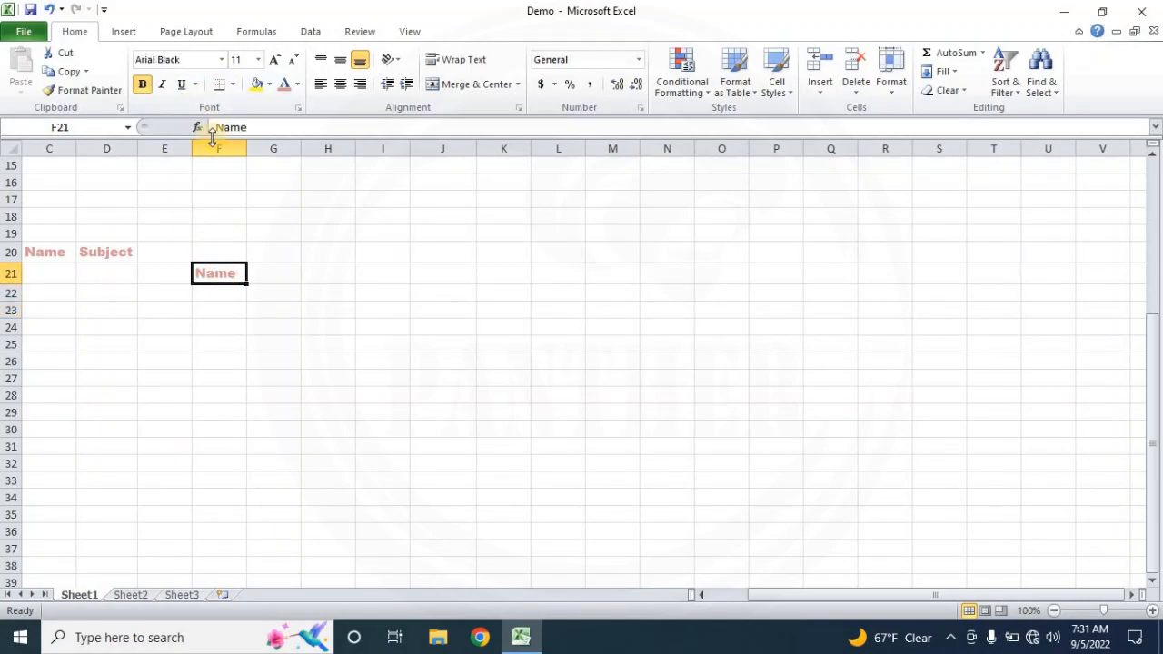
pyautogui.click(221, 59)
pyautogui.click(54, 251)
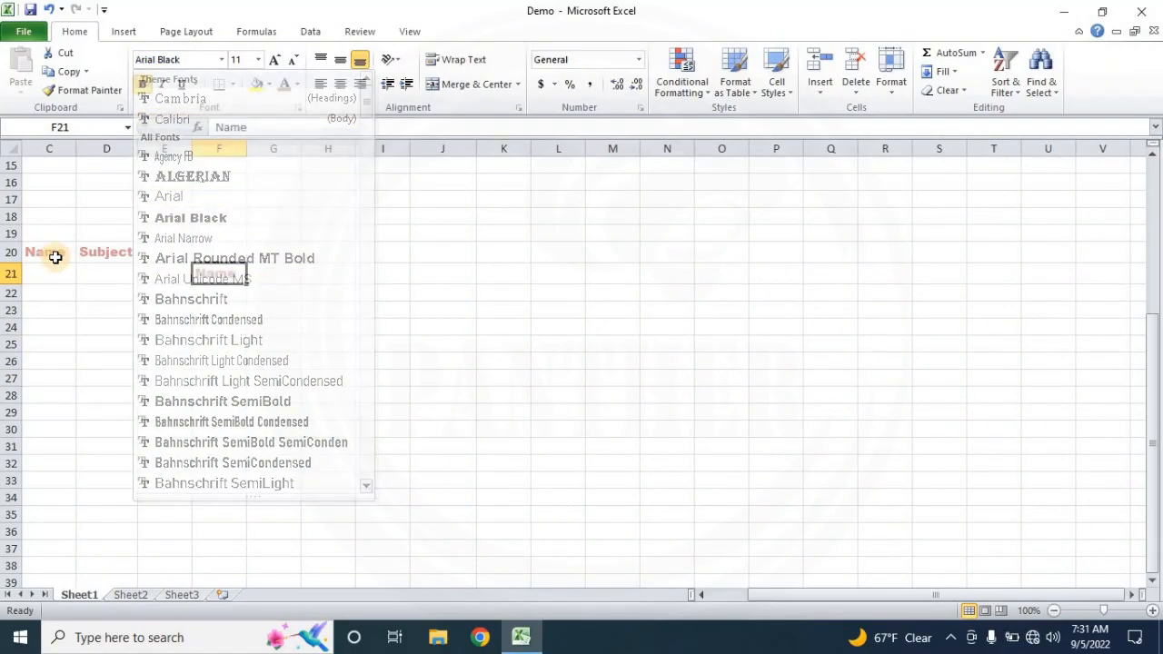
pyautogui.click(221, 59)
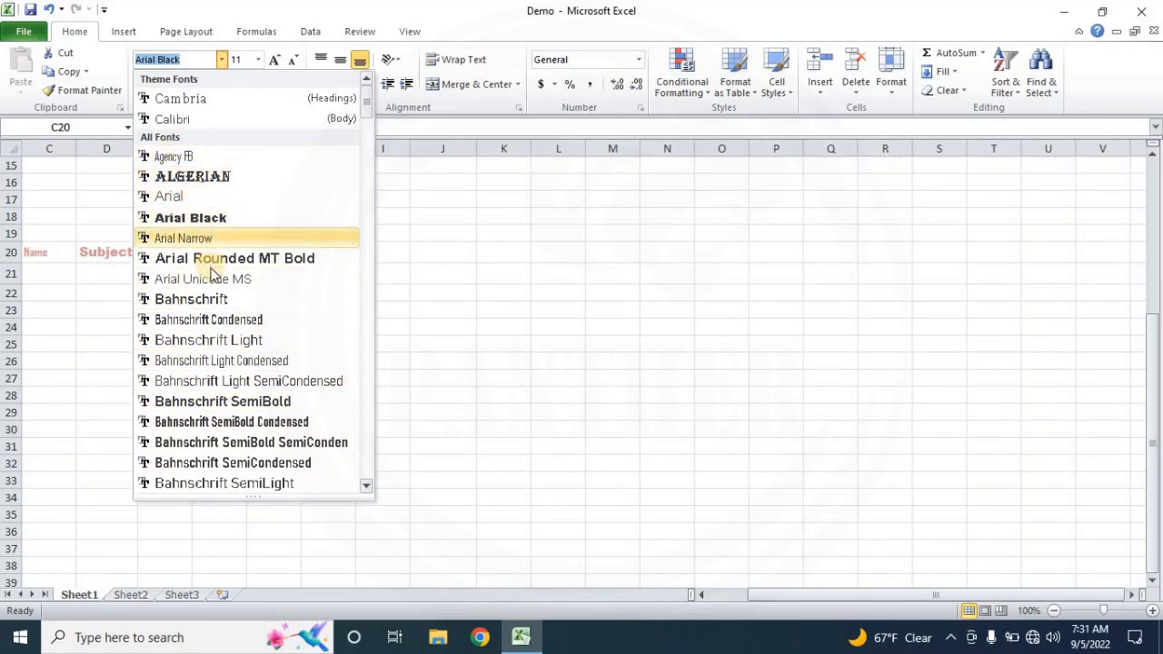
pyautogui.click(200, 173)
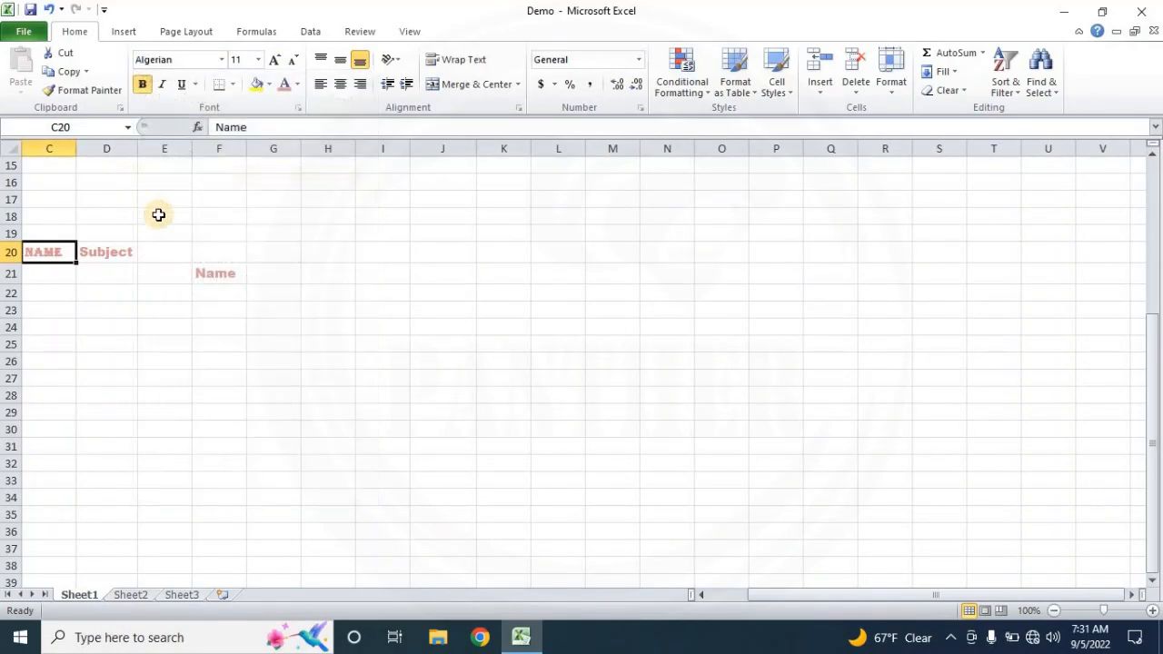
# Turn bold off and back on for the heading in cell C20, and make its text italic.
pyautogui.click(143, 83)
pyautogui.click(143, 83)
pyautogui.click(44, 253)
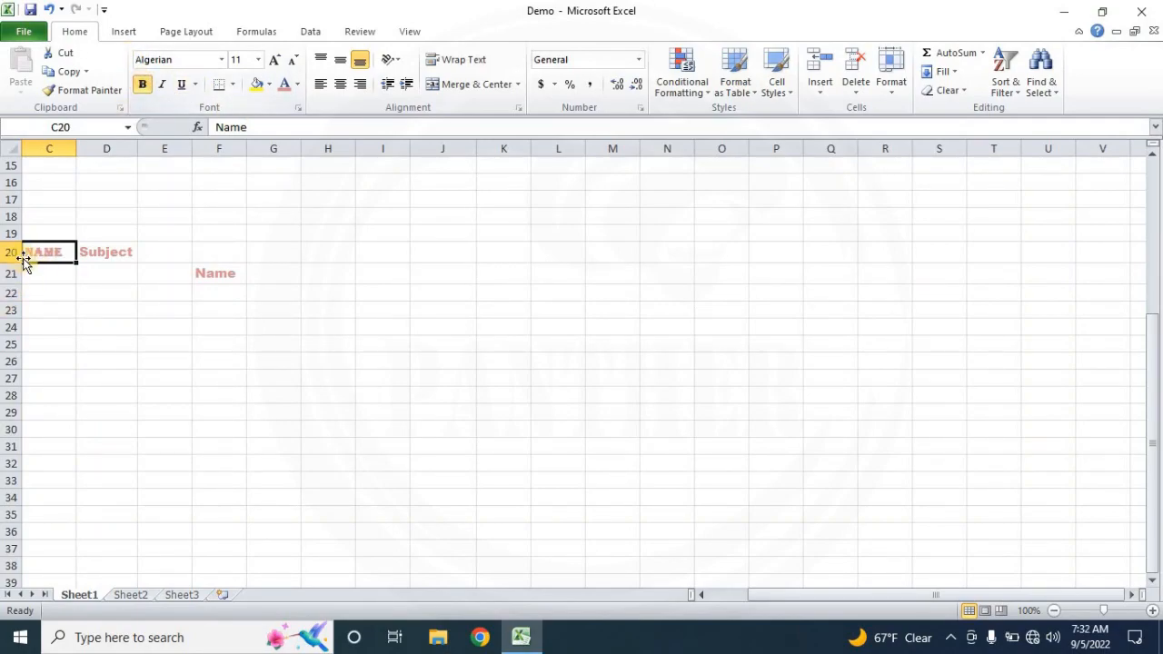
pyautogui.click(167, 88)
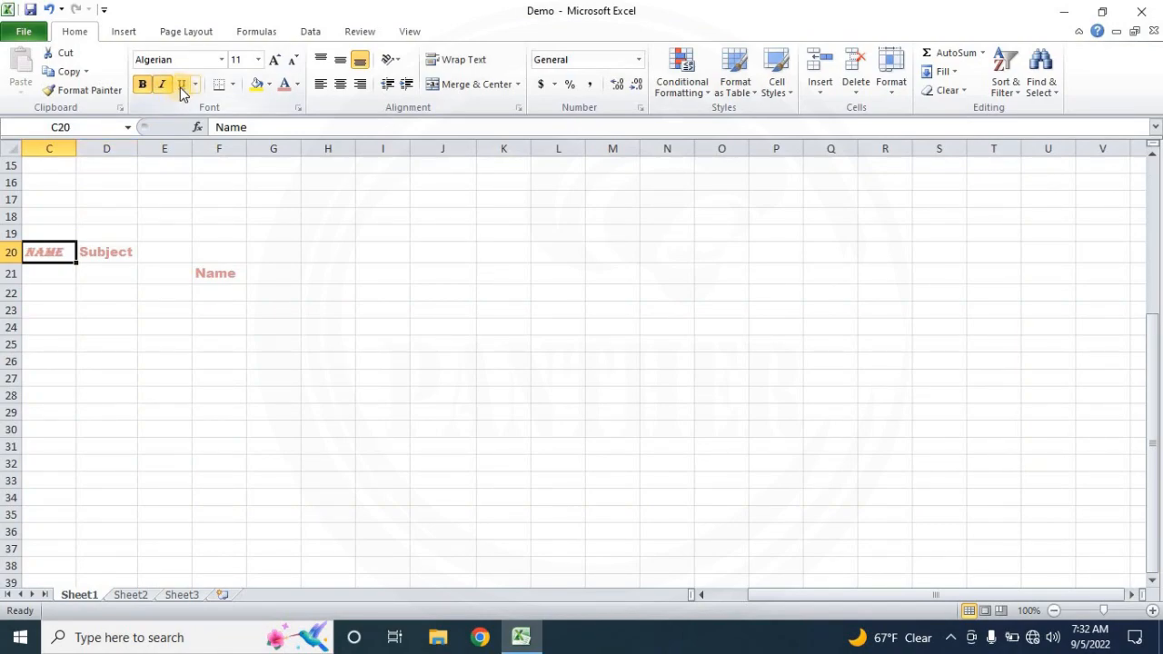
# Underline the heading in cell C20, and clear the sample headings from rows 20 and 21.
pyautogui.click(106, 290)
pyautogui.click(53, 251)
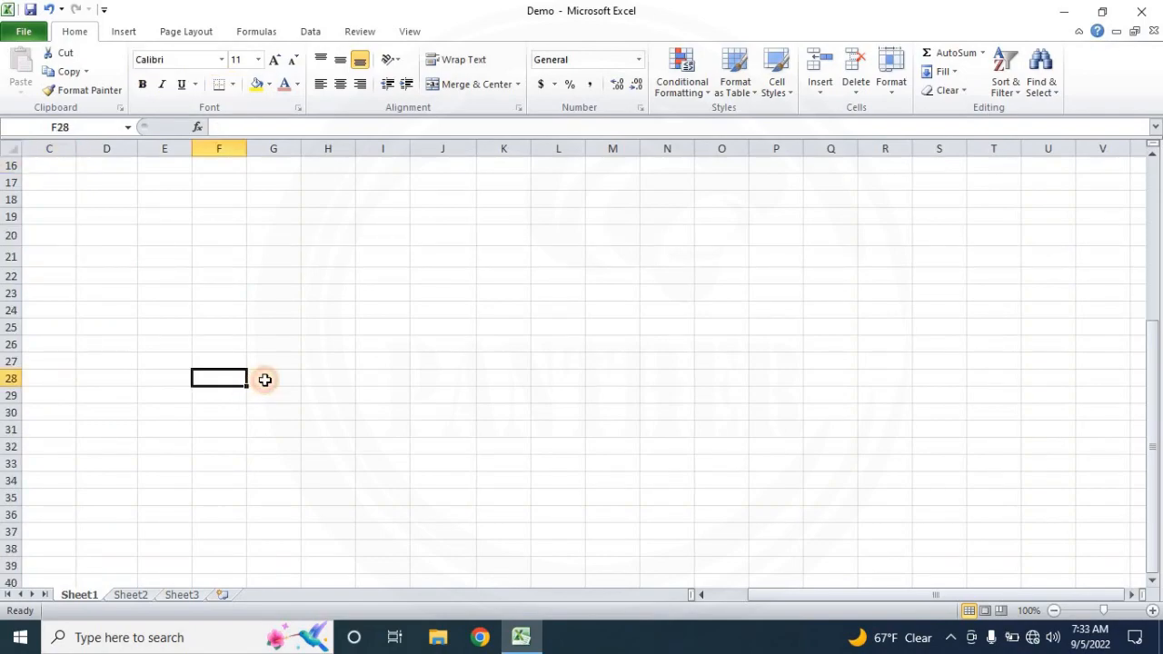
pyautogui.click(514, 358)
pyautogui.click(279, 256)
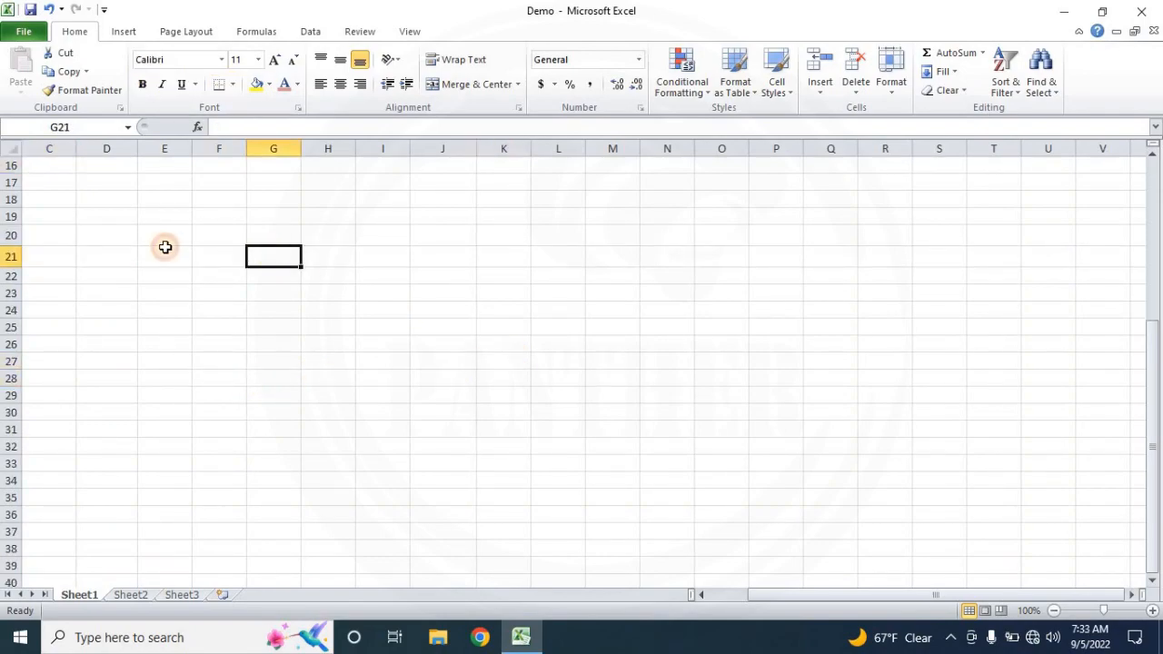
# Apply All Borders to the A and B calculation table in range C1:G7.
pyautogui.scroll(5, 121, 253)
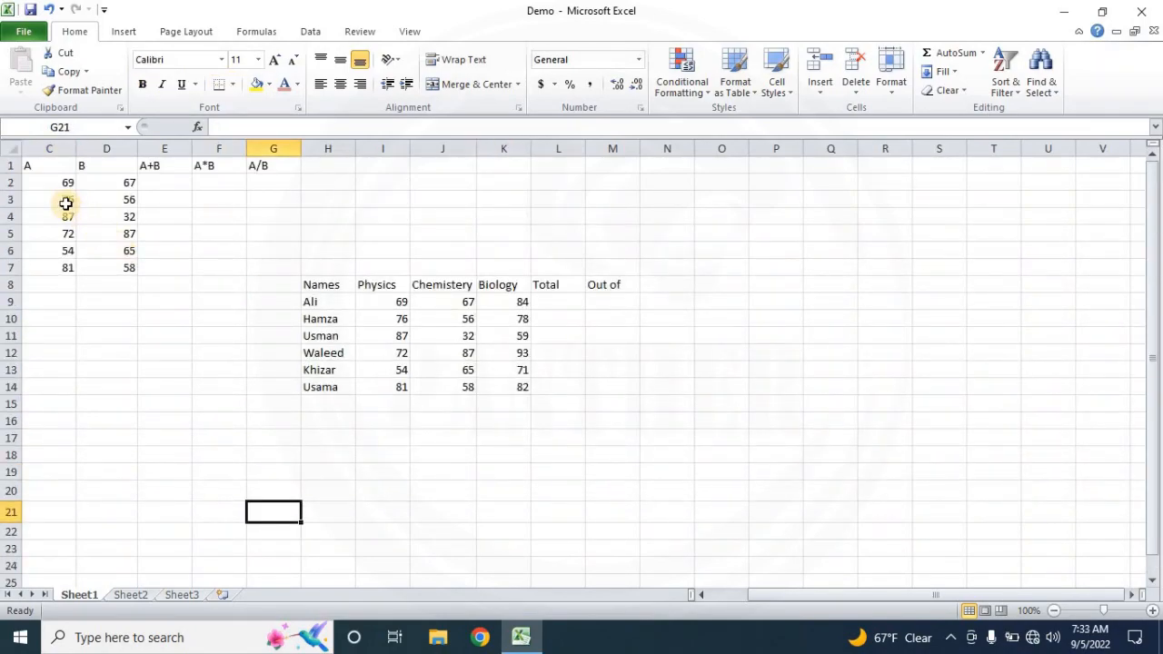
pyautogui.moveTo(47, 163); pyautogui.dragTo(278, 267)
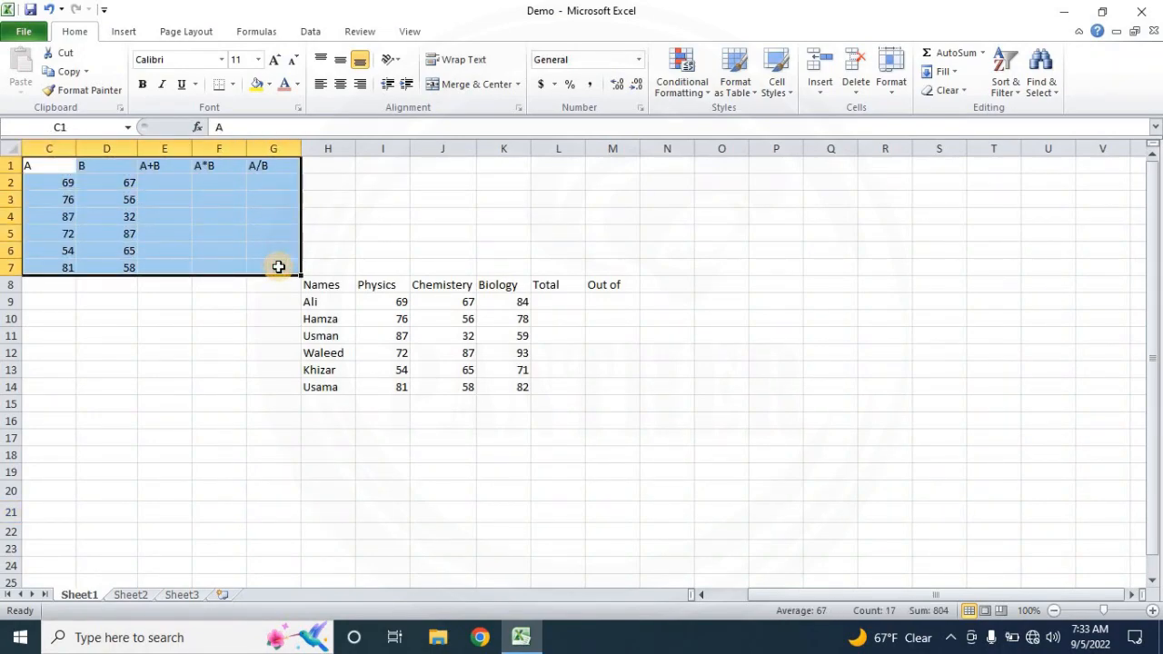
pyautogui.click(230, 84)
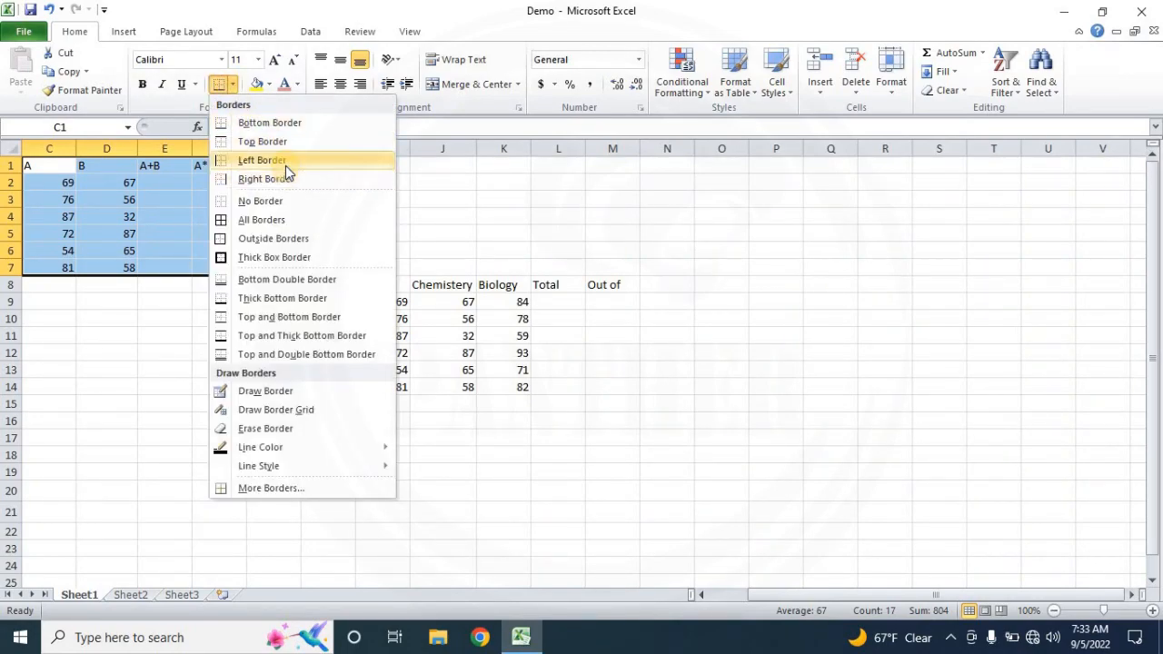
pyautogui.click(282, 219)
pyautogui.click(59, 333)
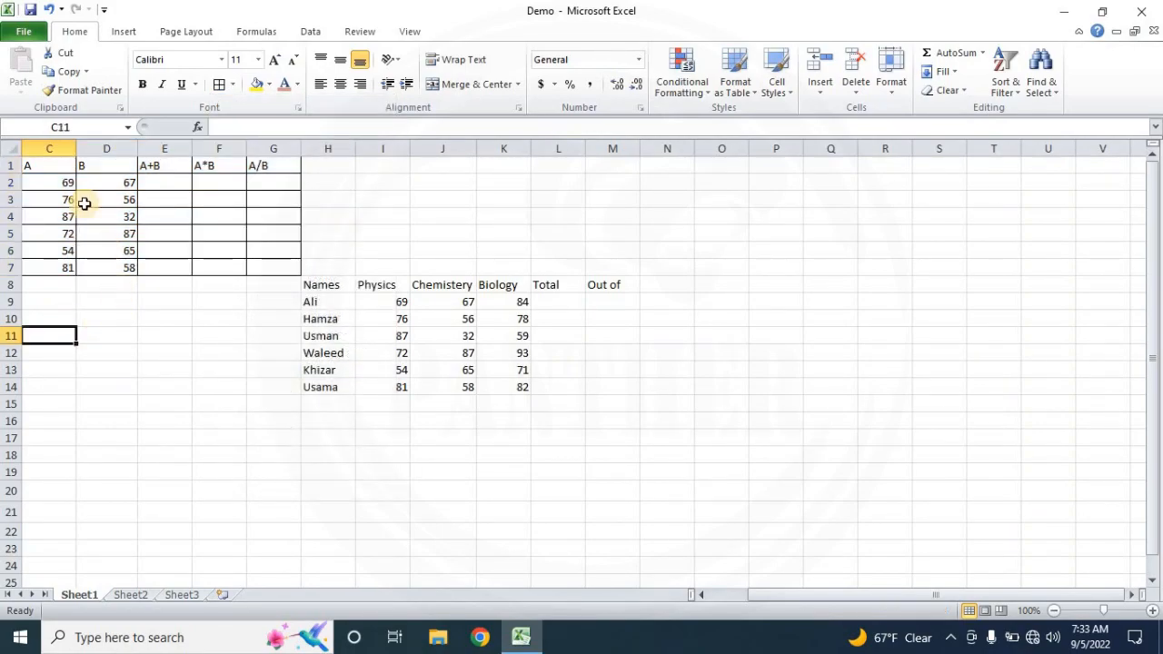
# Undo the all-borders formatting and apply Outside Borders to range C1:G7.
pyautogui.moveTo(60, 165); pyautogui.dragTo(231, 235)
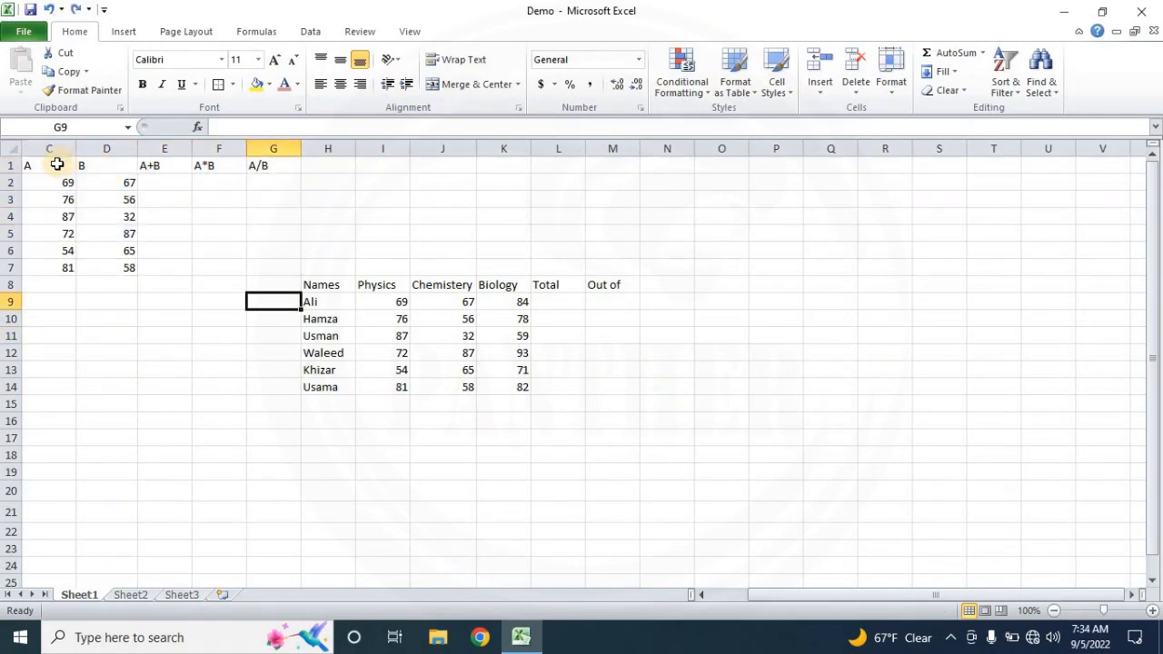
pyautogui.moveTo(56, 164); pyautogui.dragTo(259, 268)
pyautogui.click(234, 85)
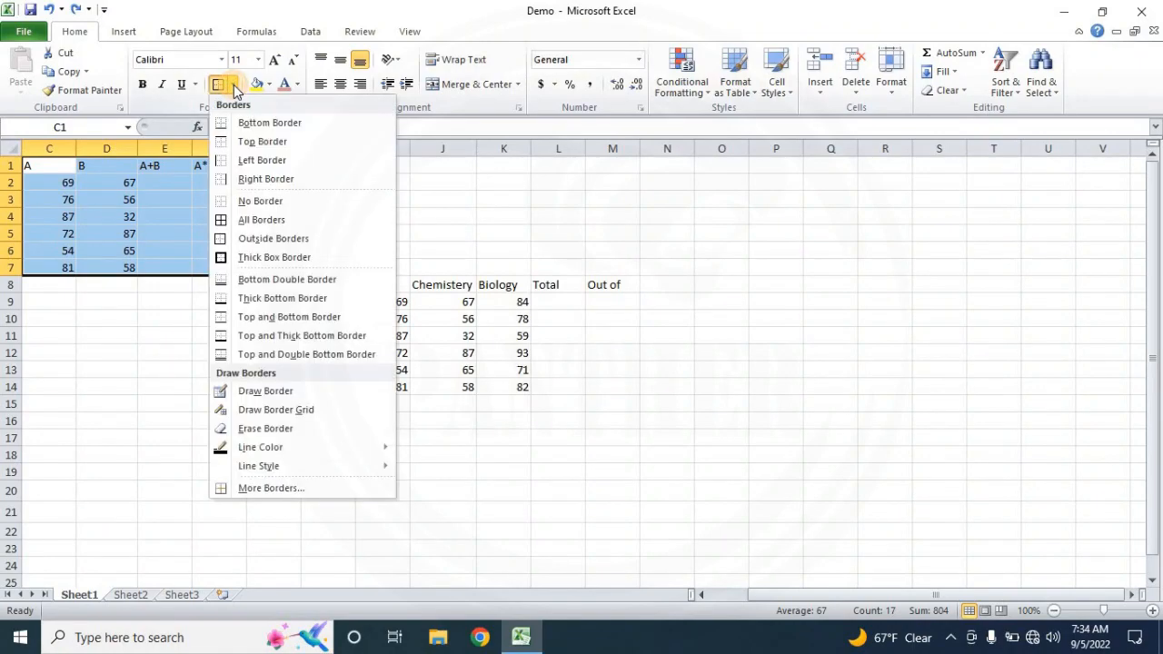
pyautogui.click(259, 239)
pyautogui.click(197, 332)
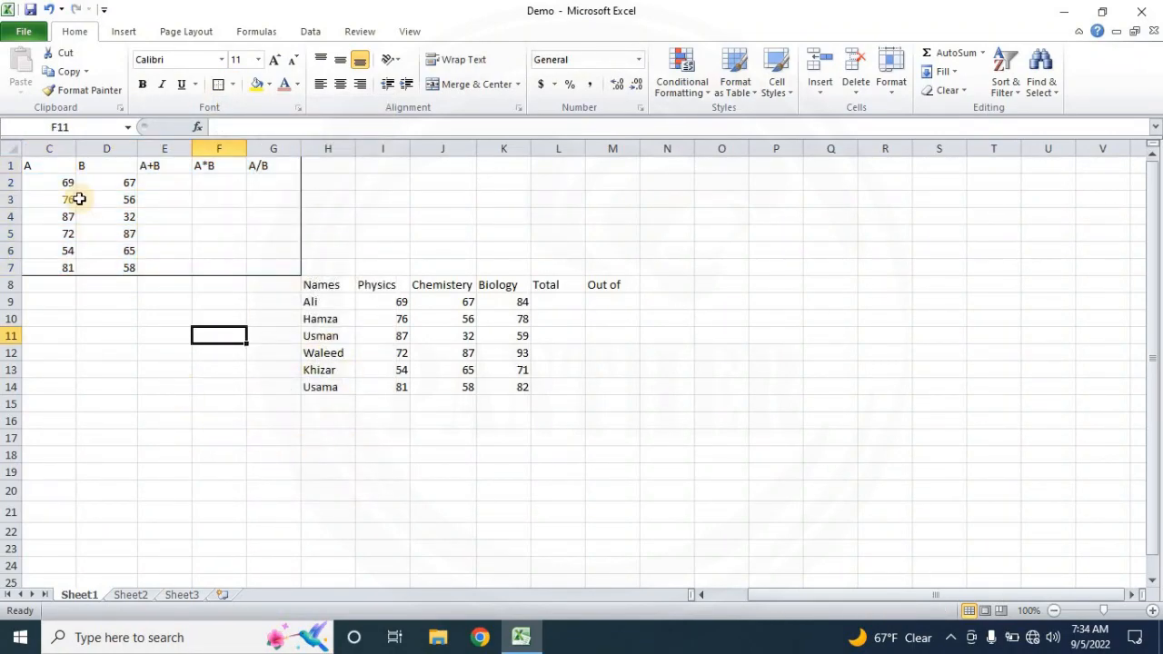
# Apply Outside Borders to the student marks table in range H8:M14.
pyautogui.moveTo(337, 288); pyautogui.dragTo(595, 383)
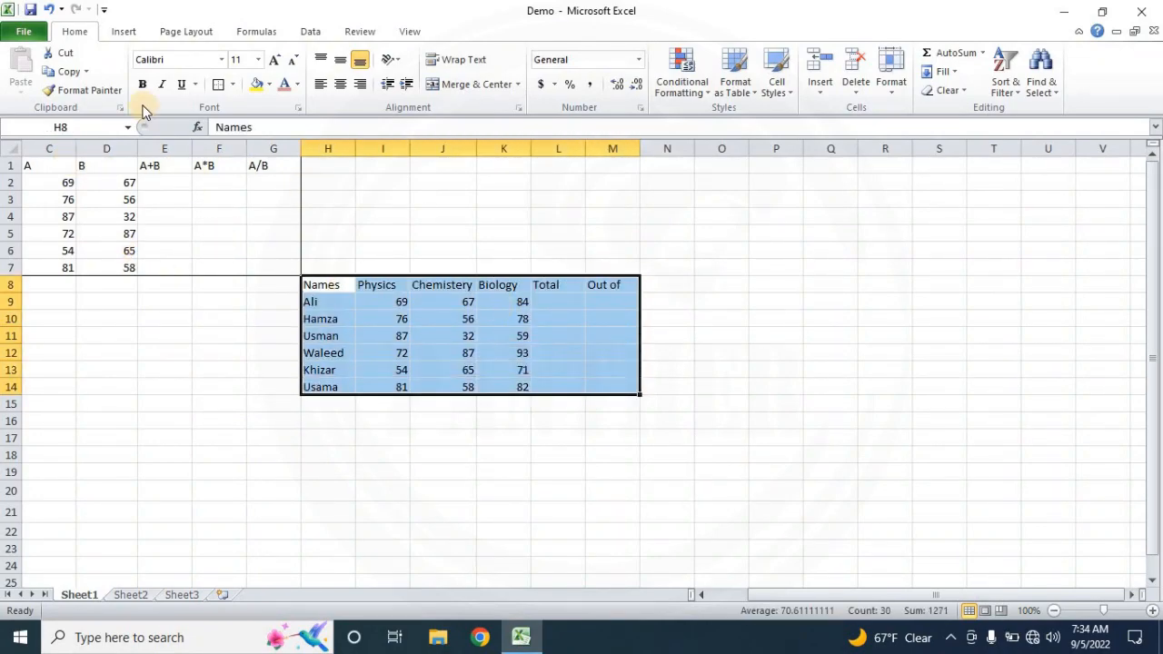
pyautogui.click(221, 89)
pyautogui.click(275, 403)
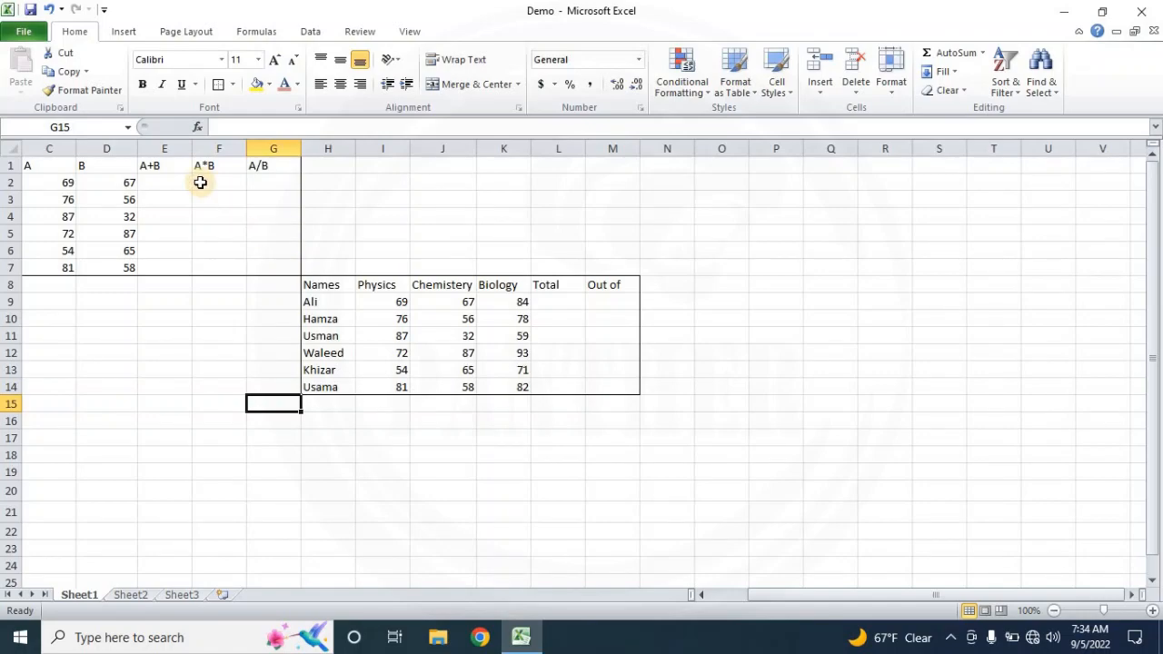
# Fill the empty cell E11 with the standard yellow color.
pyautogui.click(173, 340)
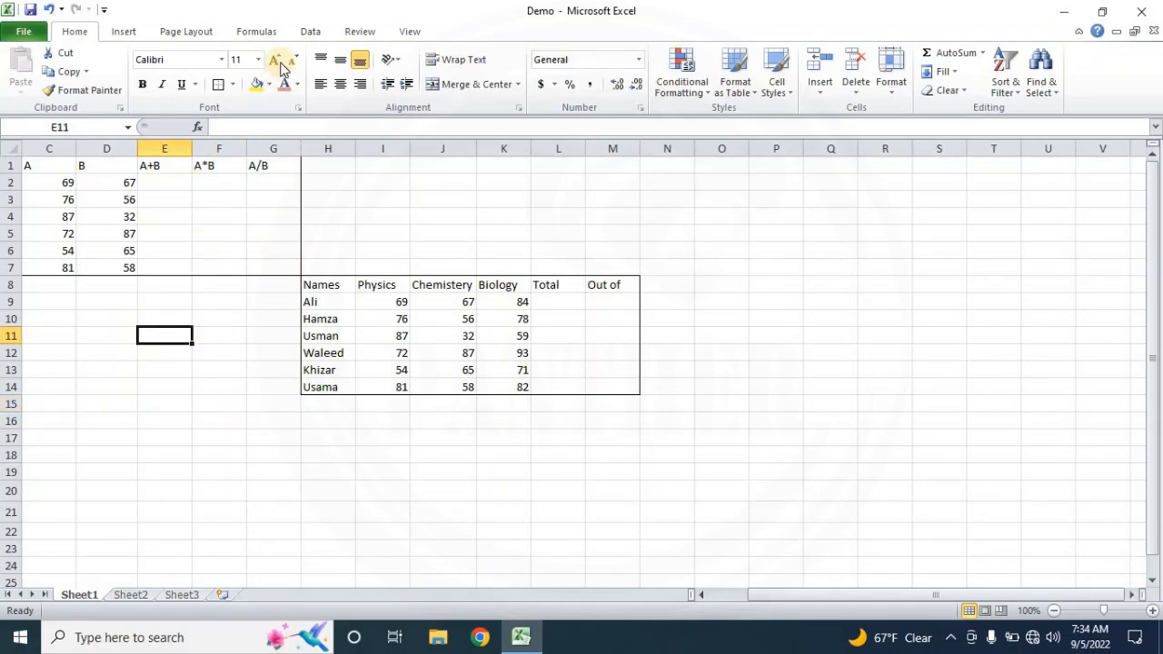
pyautogui.click(257, 85)
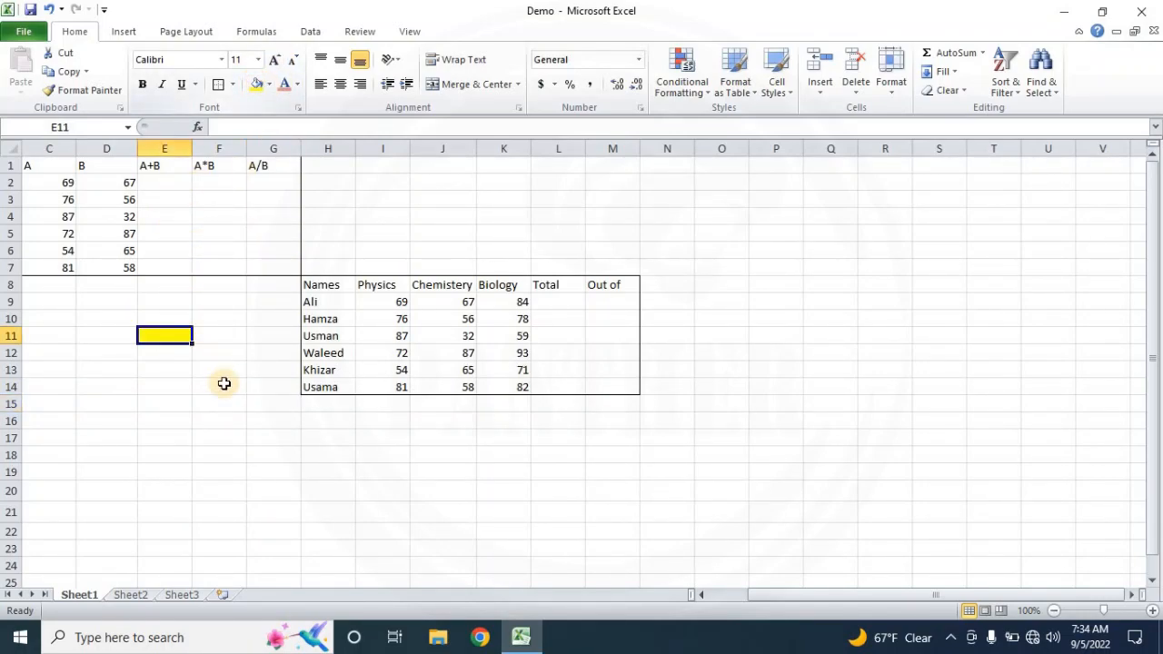
pyautogui.click(269, 85)
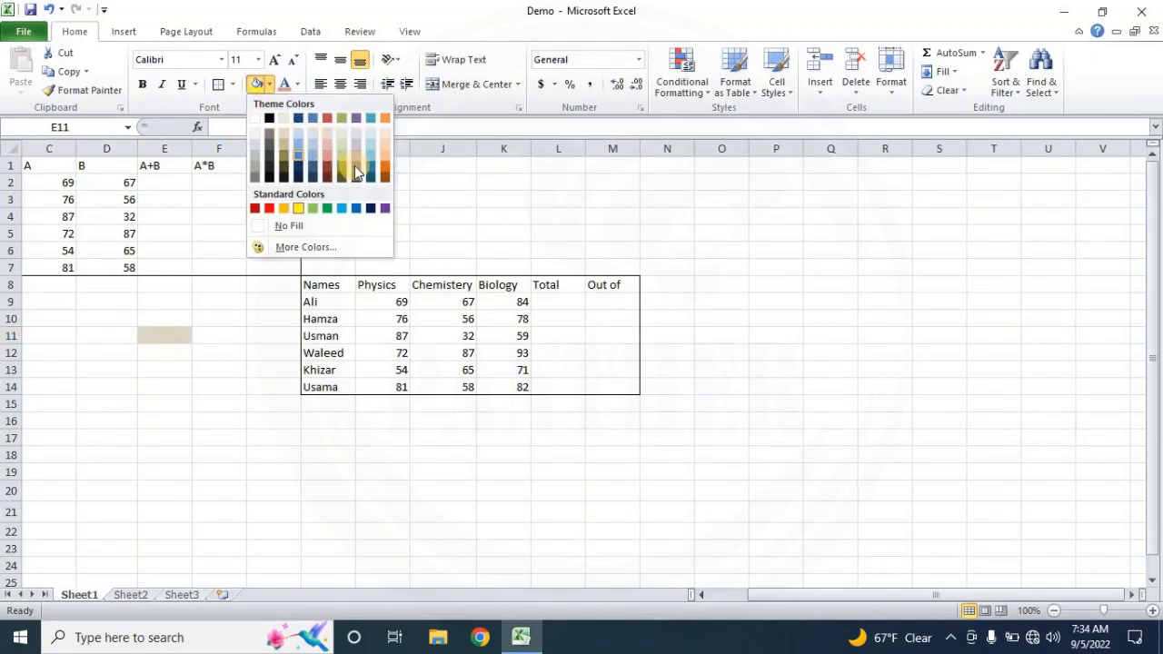
pyautogui.click(298, 208)
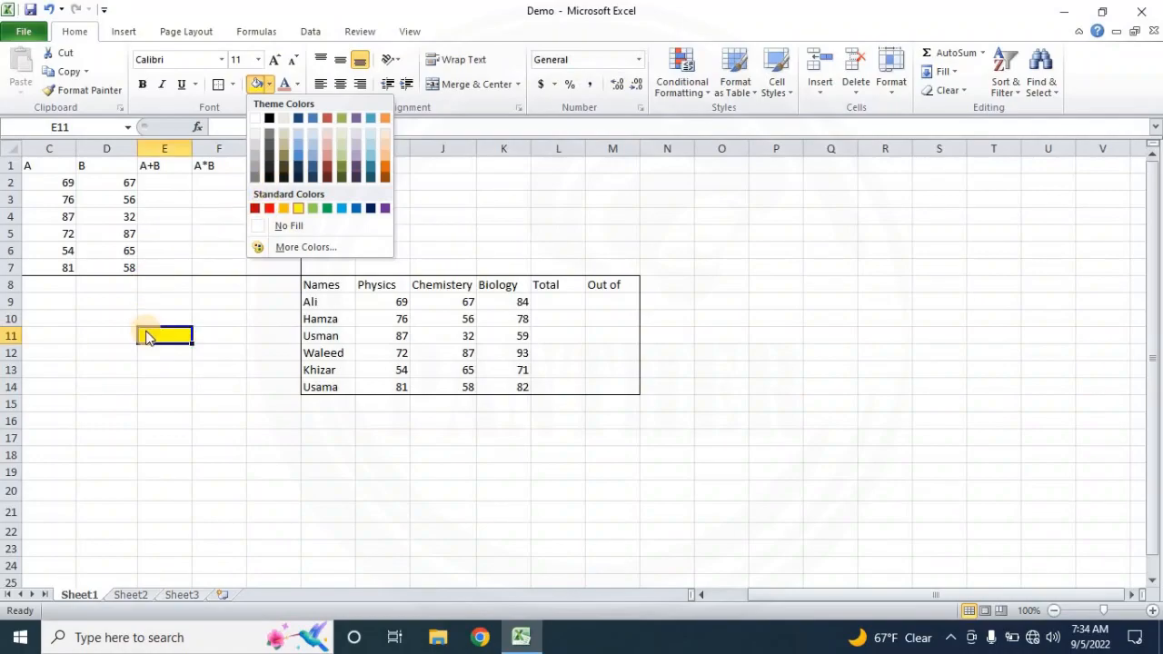
pyautogui.click(216, 351)
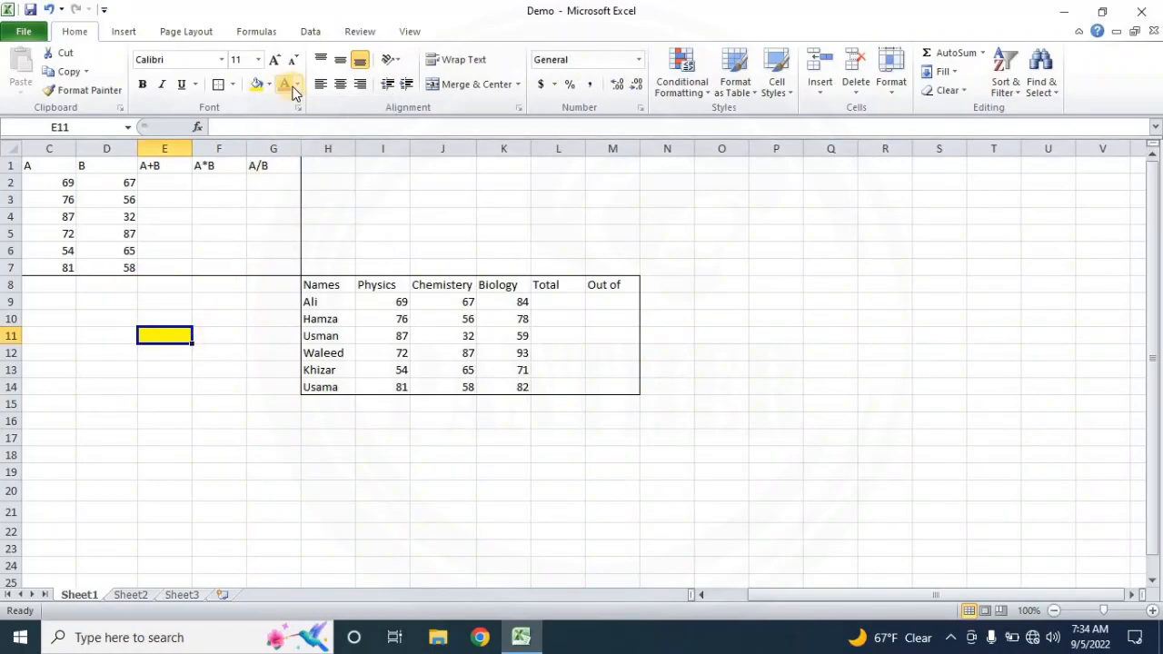
# Enter "Name" in cell D14 and enlarge its text to font size 26.
pyautogui.click(135, 387)
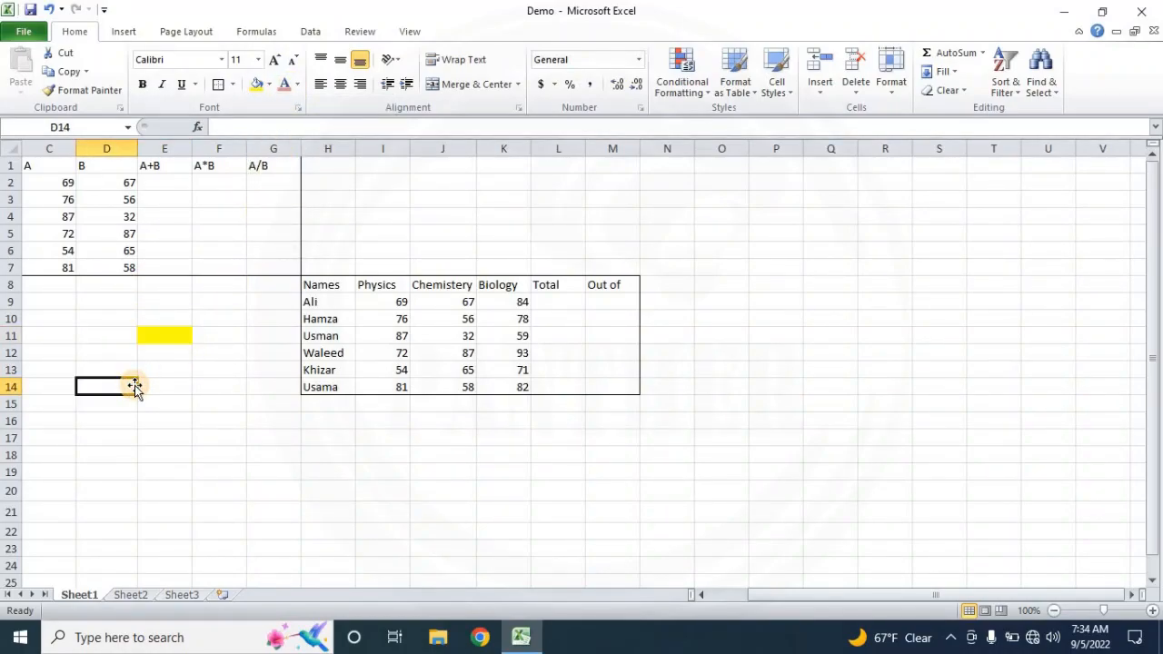
pyautogui.write('Name')
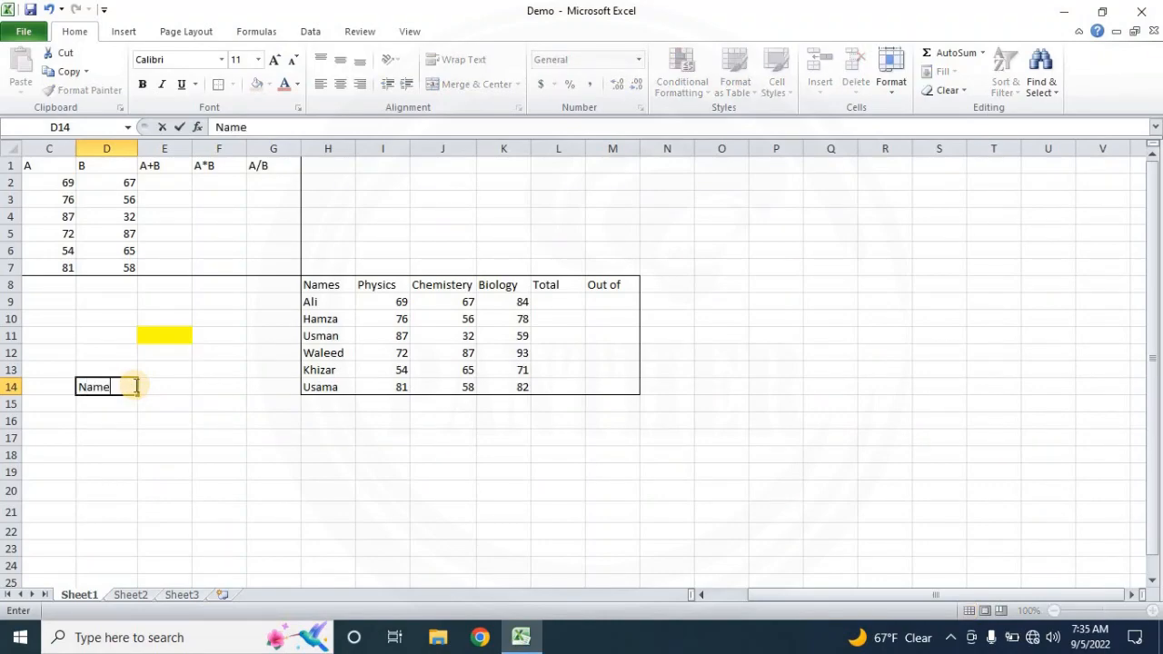
pyautogui.click(113, 388)
pyautogui.moveTo(112, 388); pyautogui.dragTo(34, 387)
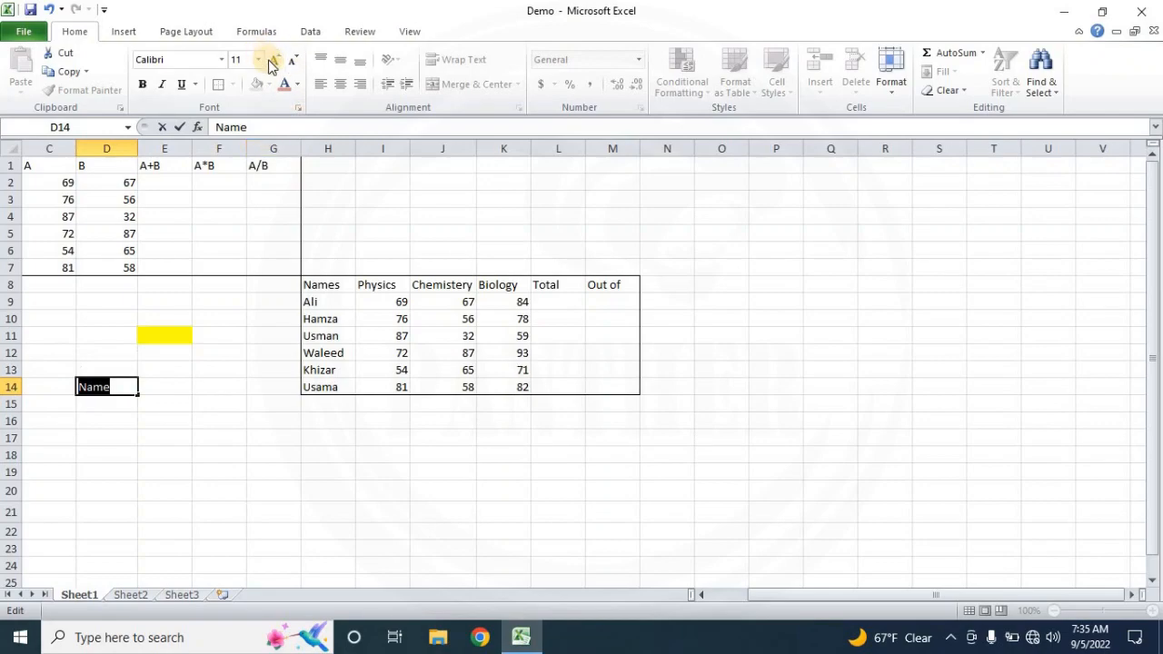
pyautogui.click(272, 60)
pyautogui.click(273, 60)
pyautogui.click(272, 60)
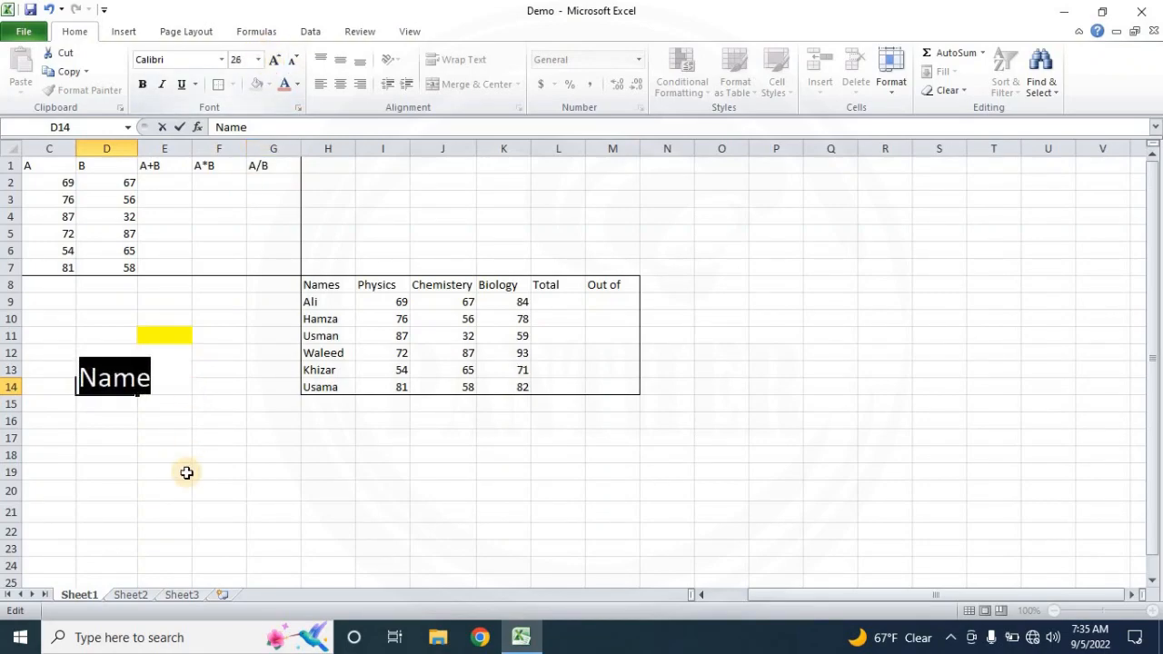
pyautogui.click(178, 472)
pyautogui.click(116, 400)
pyautogui.doubleClick(119, 397)
pyautogui.doubleClick(121, 397)
pyautogui.click(148, 429)
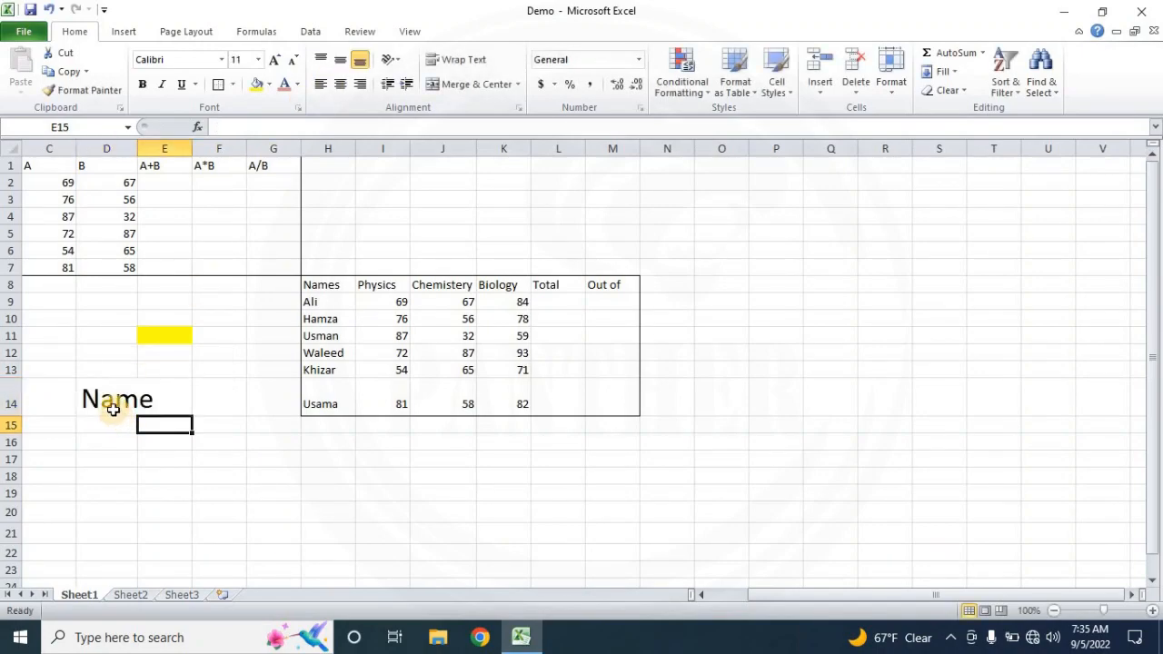
# Change the font color of the "Name" text in cell D14 to a light blue theme color.
pyautogui.click(113, 404)
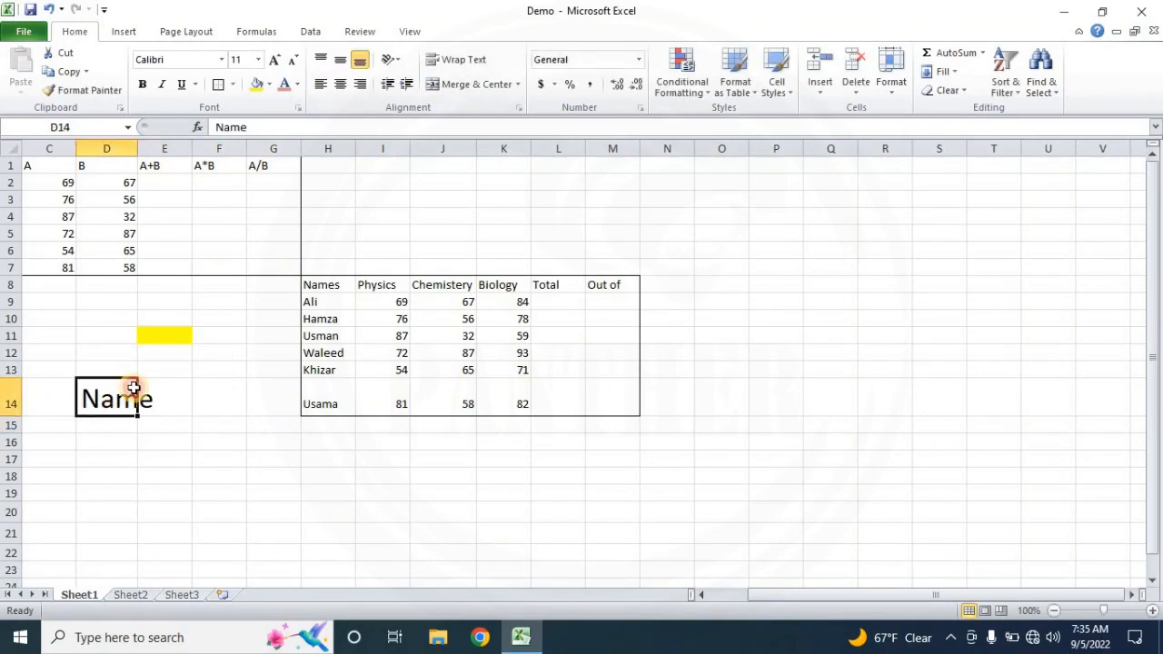
pyautogui.click(296, 84)
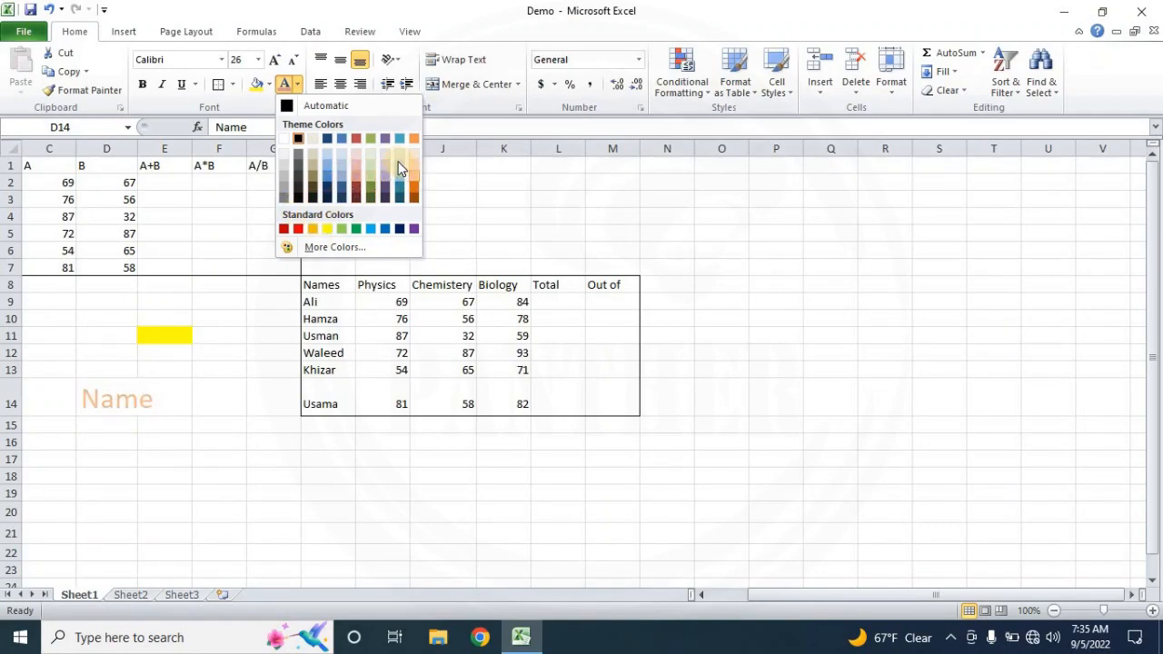
pyautogui.click(331, 165)
pyautogui.click(147, 460)
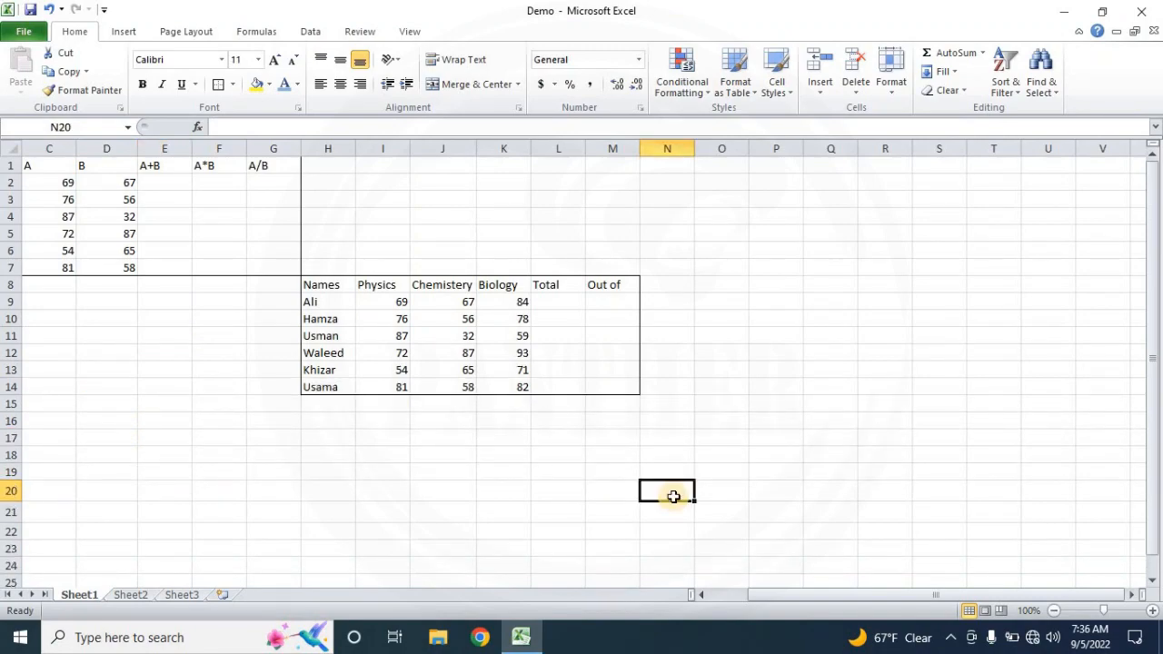
# Enter 123 in cell N20 and enlarge the cell by widening column N and increasing the height of row 20.
pyautogui.write('123')
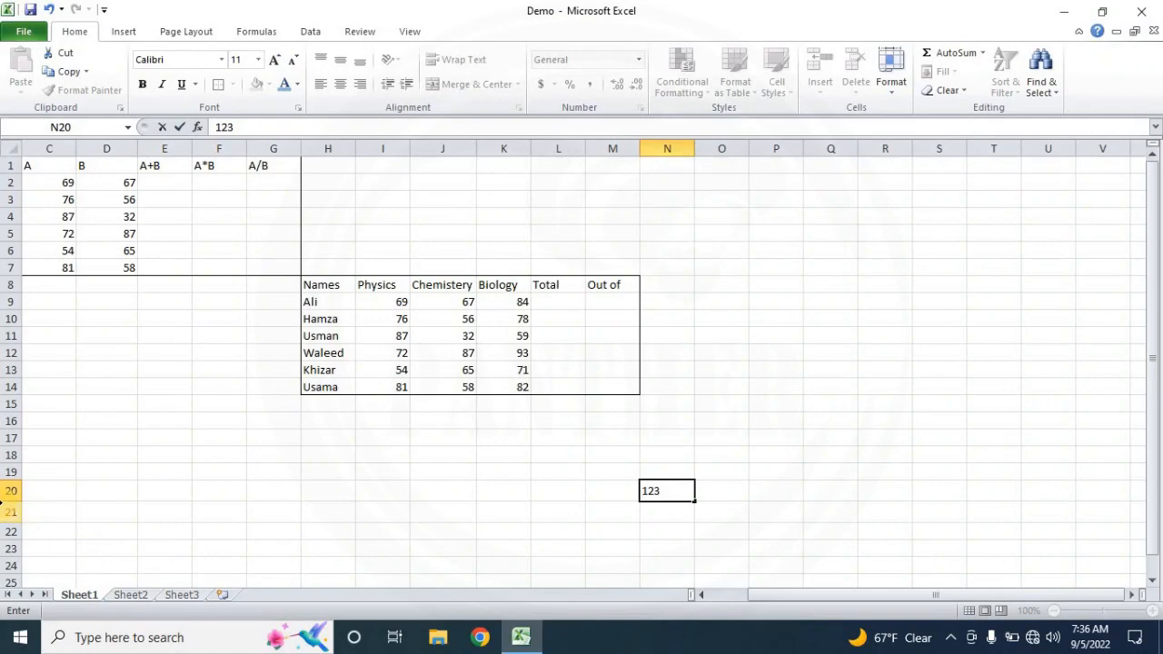
pyautogui.moveTo(9, 496); pyautogui.dragTo(11, 549)
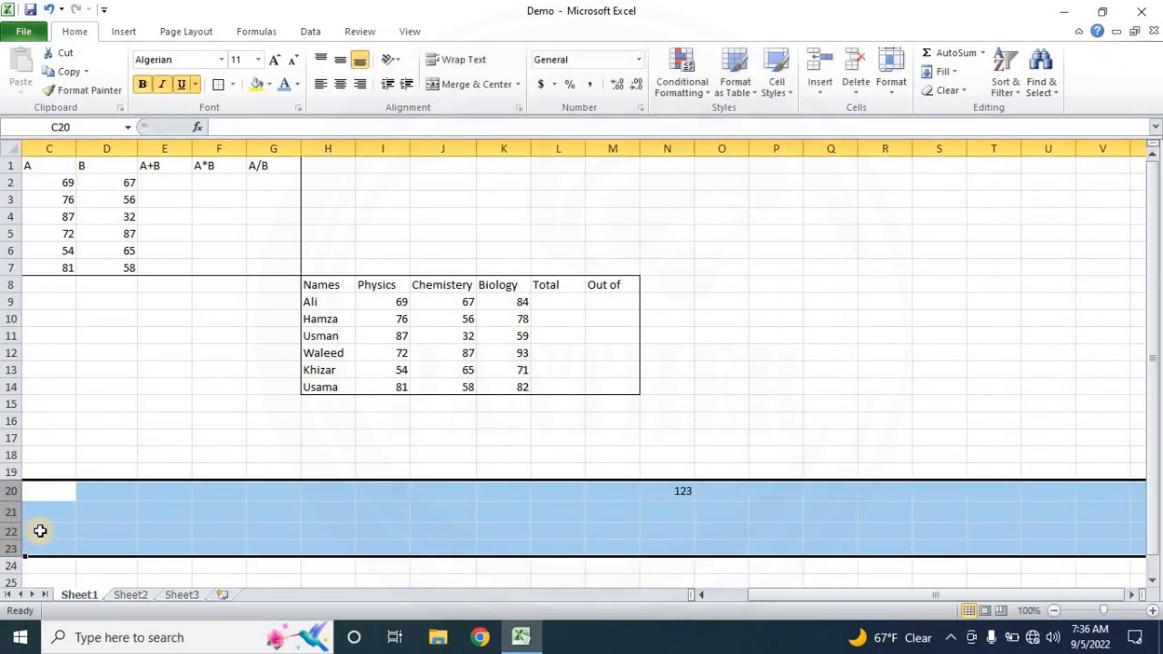
pyautogui.click(691, 495)
pyautogui.moveTo(696, 149); pyautogui.dragTo(794, 155)
pyautogui.moveTo(11, 501); pyautogui.dragTo(15, 548)
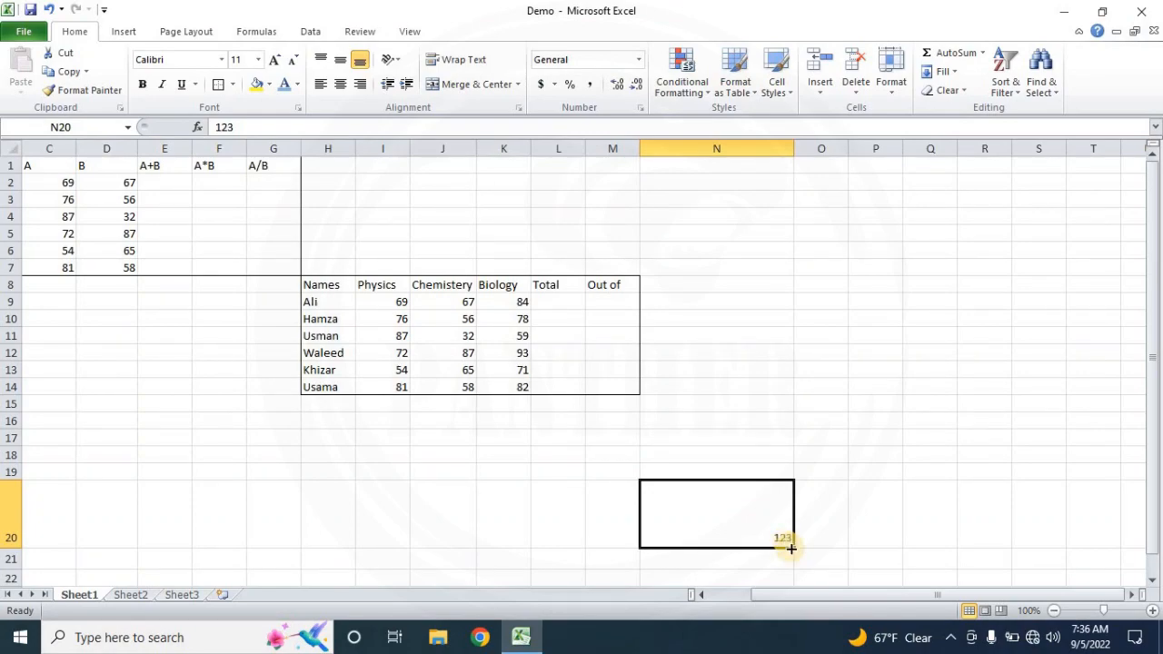
# Switch the vertical alignment of cell N20 between top, middle and bottom, finishing with bottom alignment.
pyautogui.click(324, 59)
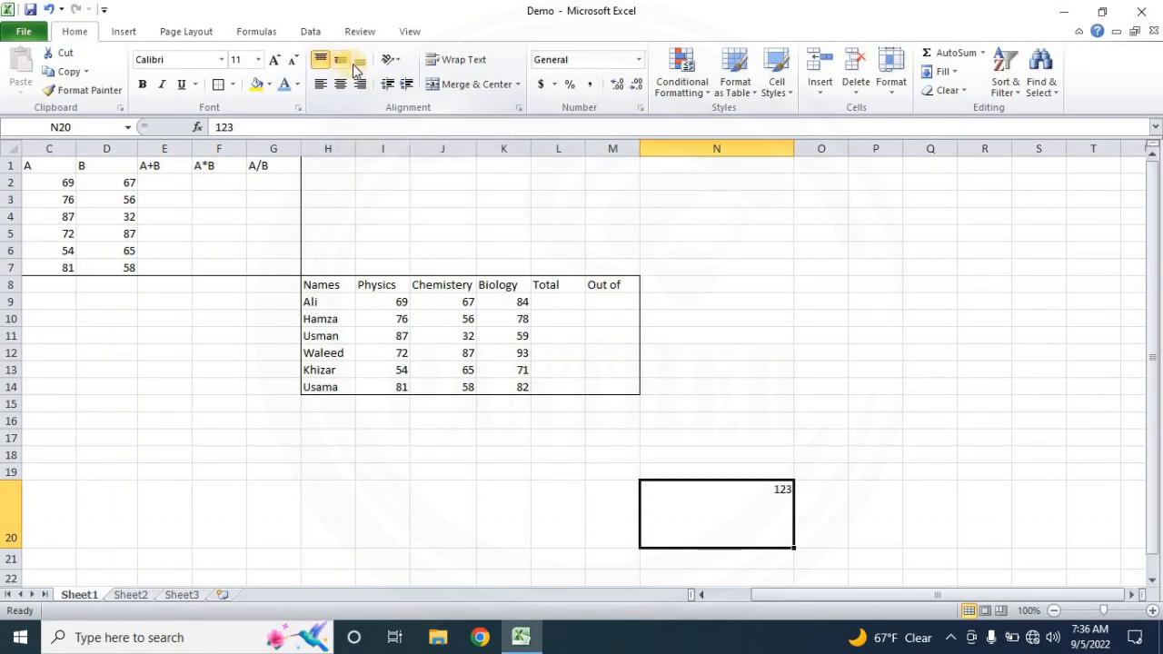
pyautogui.click(340, 59)
pyautogui.click(360, 60)
pyautogui.click(321, 59)
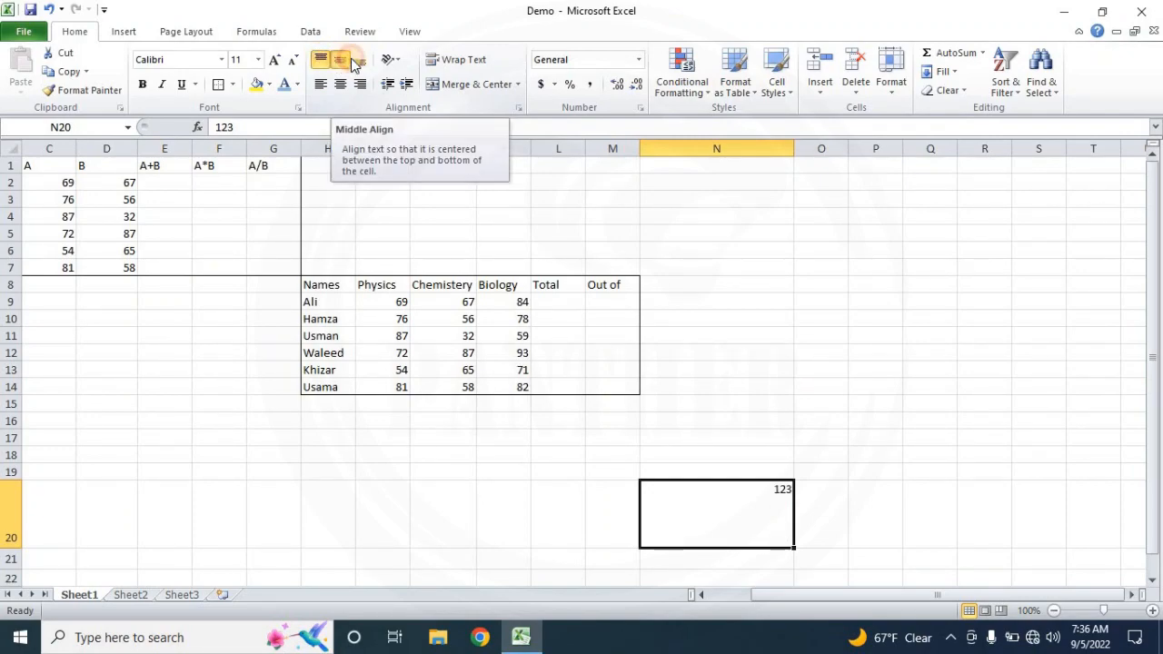
pyautogui.click(345, 60)
pyautogui.click(340, 60)
pyautogui.click(321, 59)
pyautogui.click(340, 59)
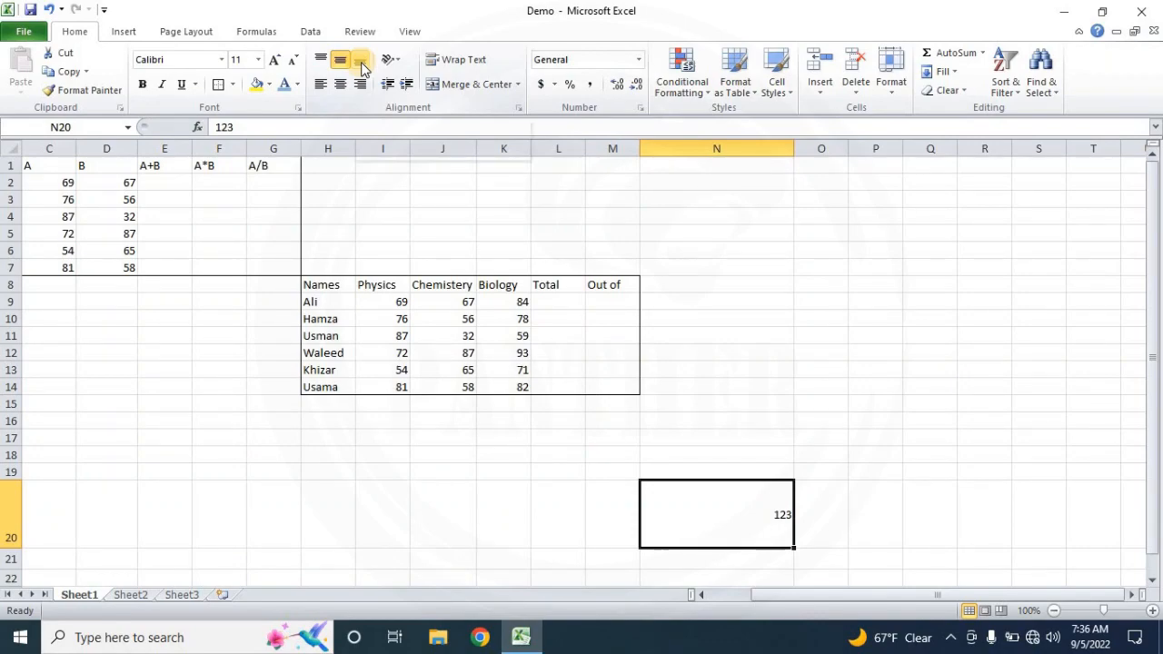
pyautogui.click(360, 63)
# Align the value in cell N20 horizontally to the center, the left and finally the right.
pyautogui.click(341, 87)
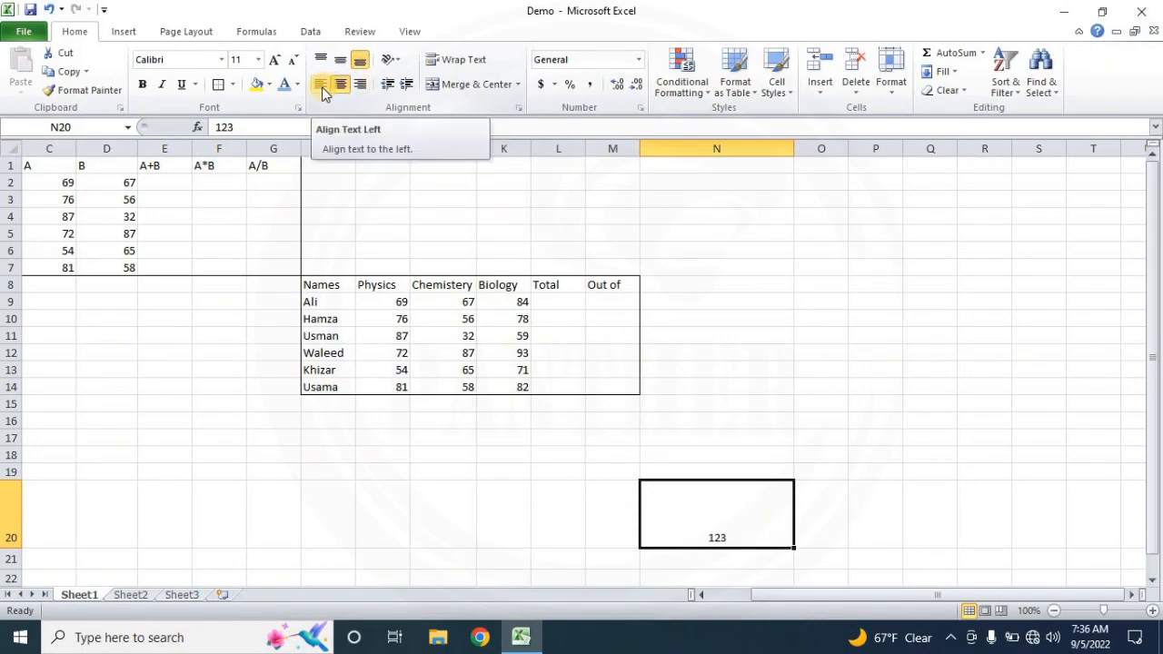
pyautogui.click(322, 86)
pyautogui.click(364, 86)
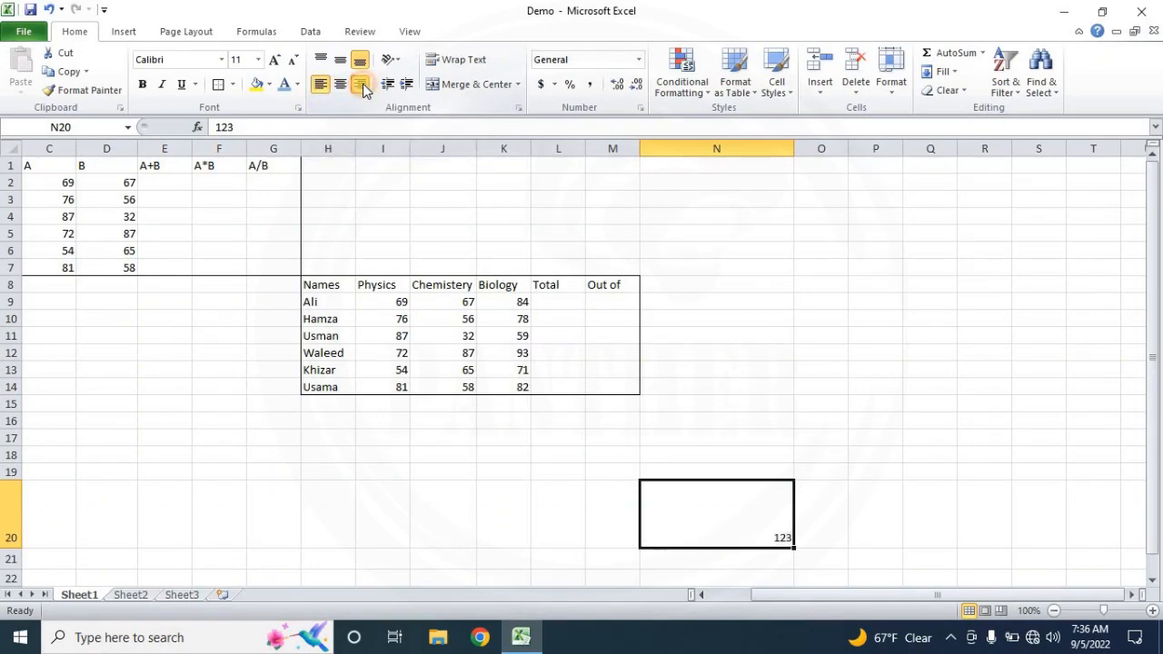
# Center the value in cell N20 horizontally and vertically, and return it to bottom alignment without horizontal centering.
pyautogui.click(342, 87)
pyautogui.click(341, 63)
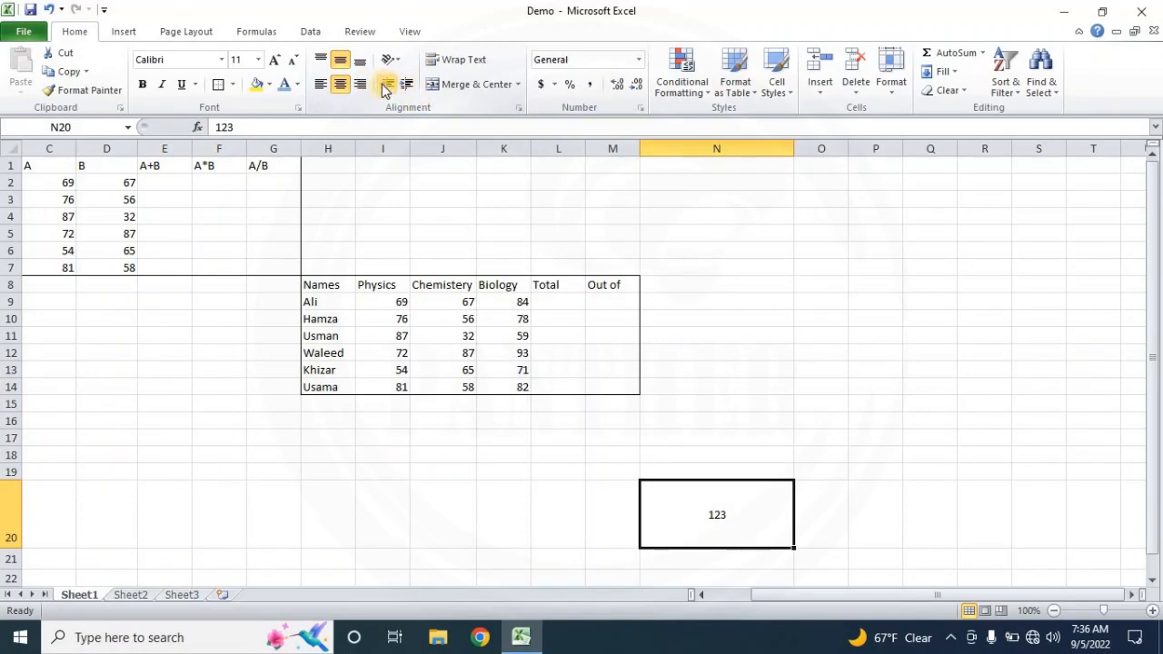
pyautogui.click(360, 59)
pyautogui.click(340, 84)
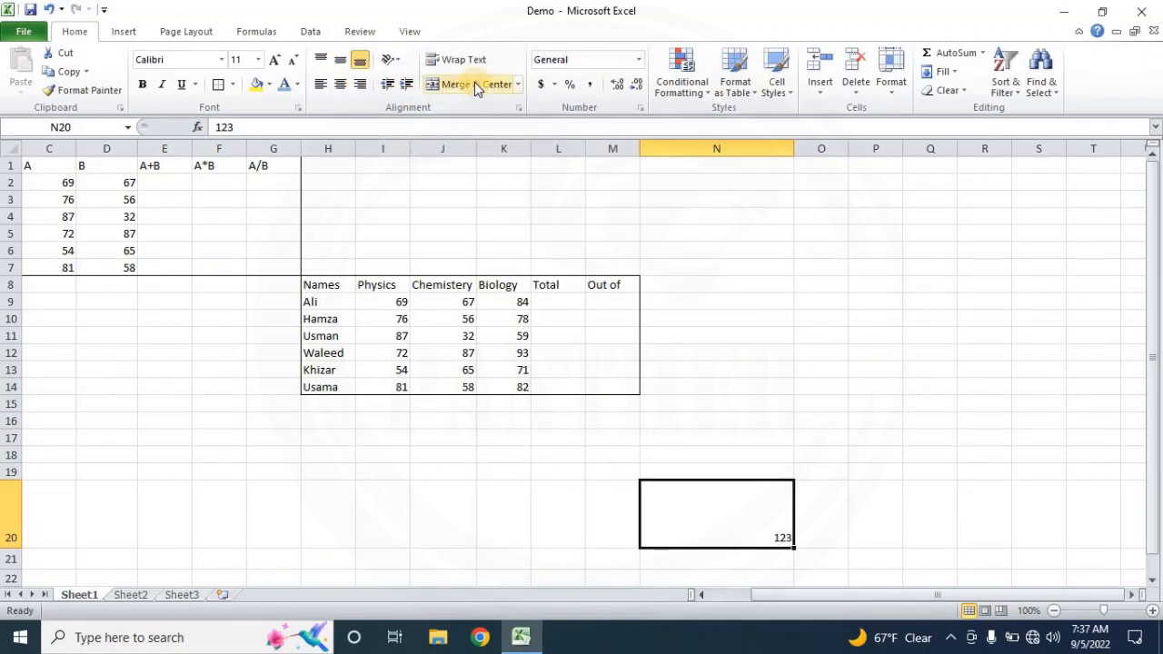
# Increase the indent of the value in cell N20 by several levels.
pyautogui.click(408, 84)
pyautogui.click(408, 84)
pyautogui.click(408, 84)
pyautogui.click(408, 85)
pyautogui.click(408, 85)
pyautogui.click(408, 85)
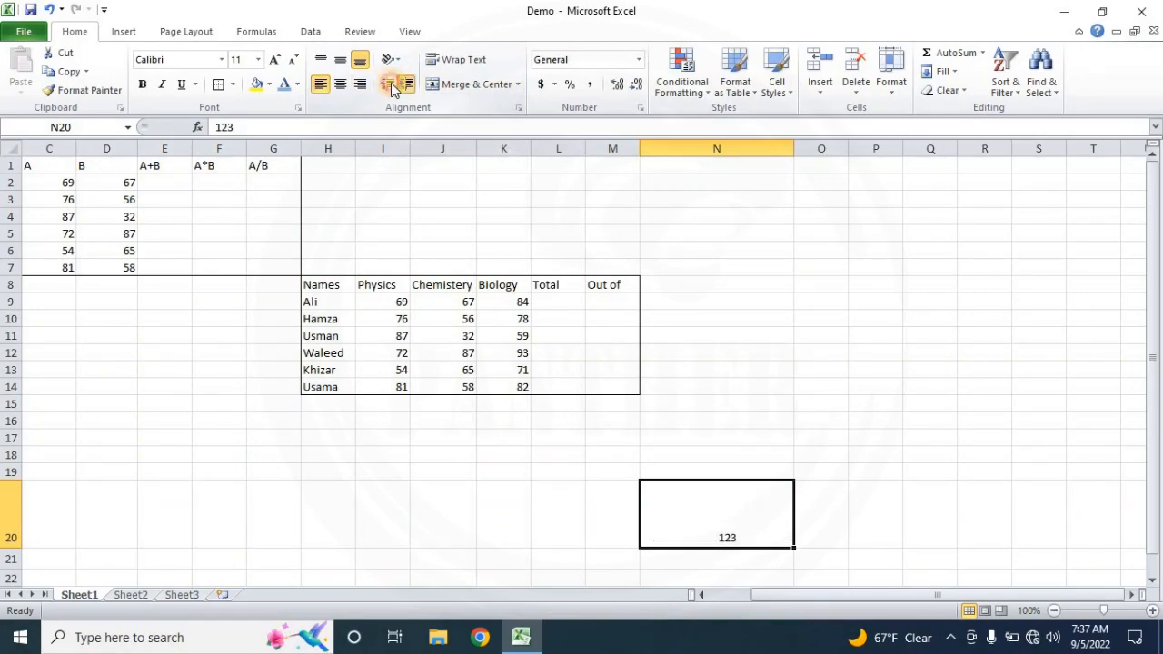
# Decrease the indent of the value in cell N20 until it has no indent.
pyautogui.click(390, 85)
pyautogui.click(391, 85)
pyautogui.click(390, 85)
pyautogui.click(391, 86)
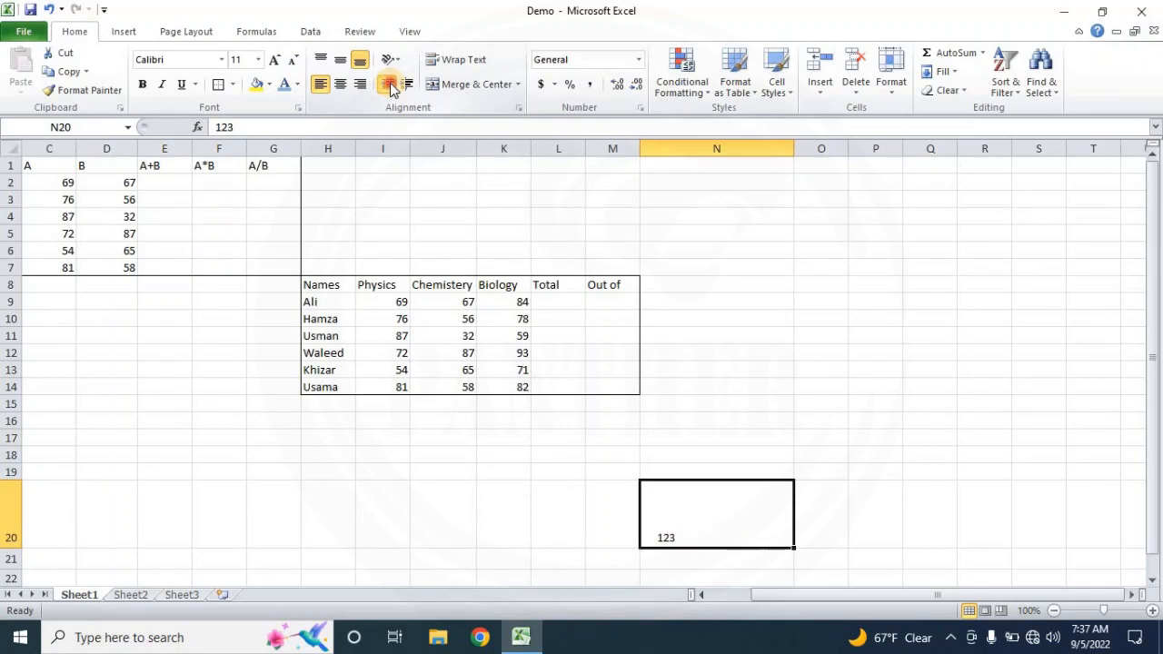
pyautogui.click(688, 521)
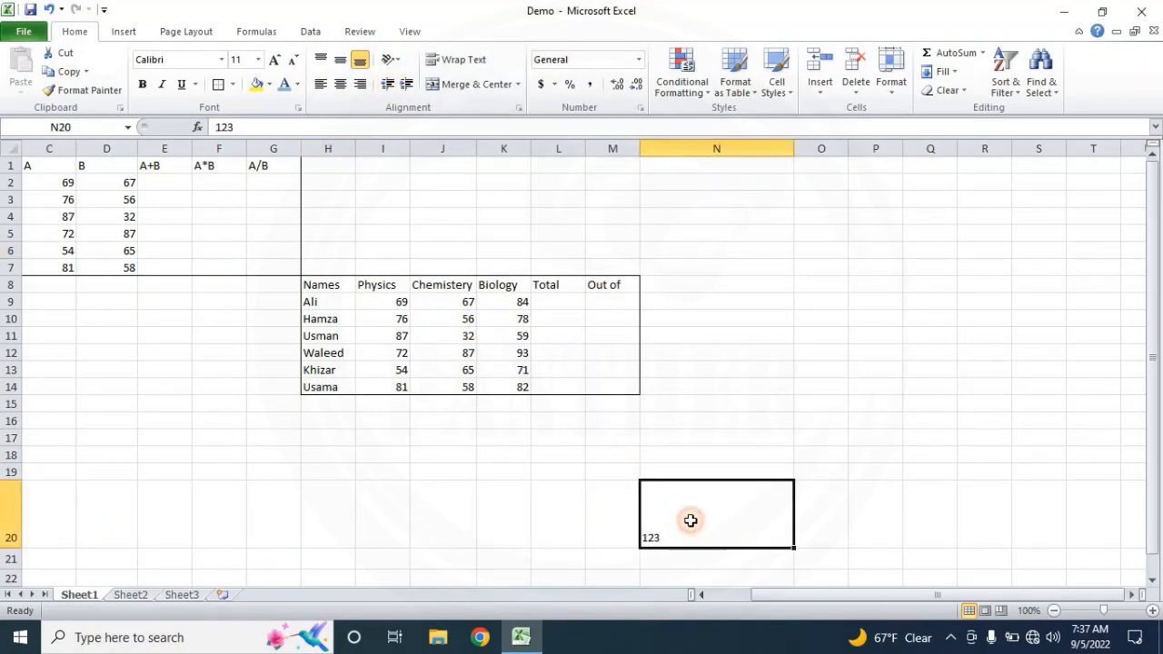
# Rotate the text in cell N20 down, and switch its orientation to Vertical Text.
pyautogui.click(392, 60)
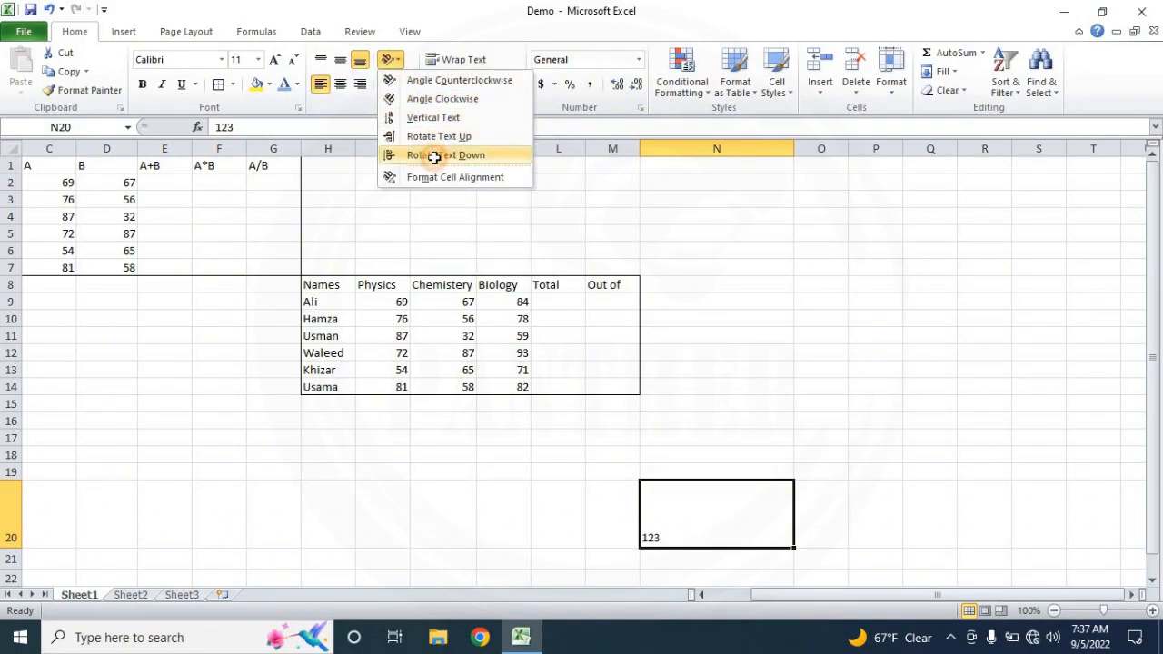
pyautogui.click(436, 157)
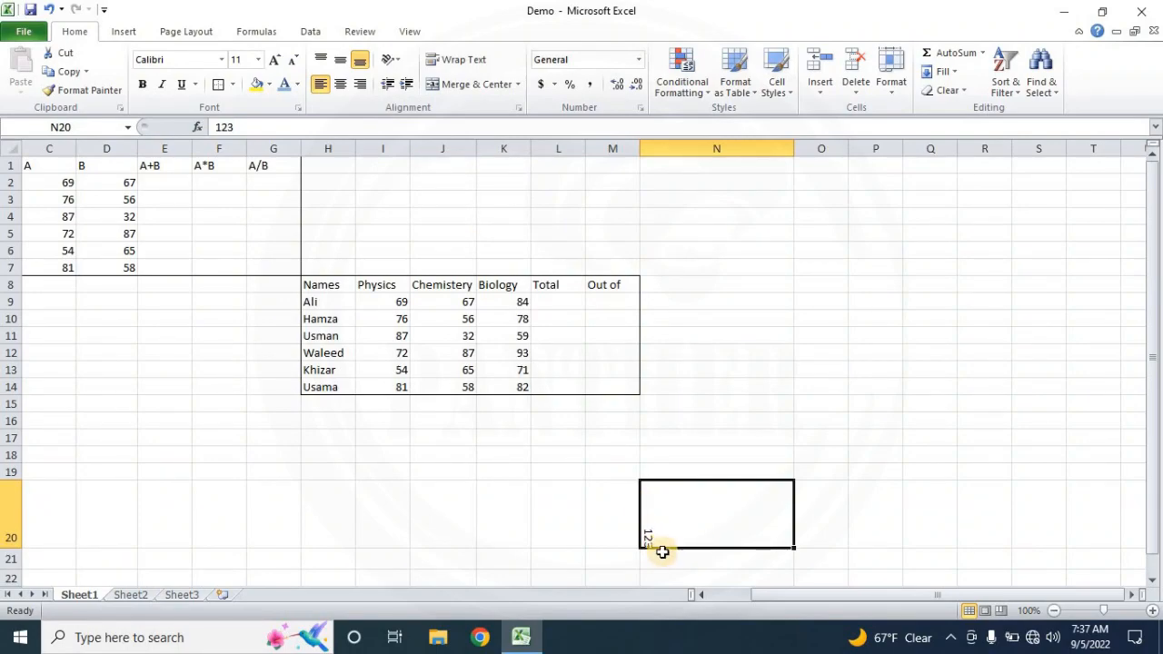
pyautogui.click(399, 65)
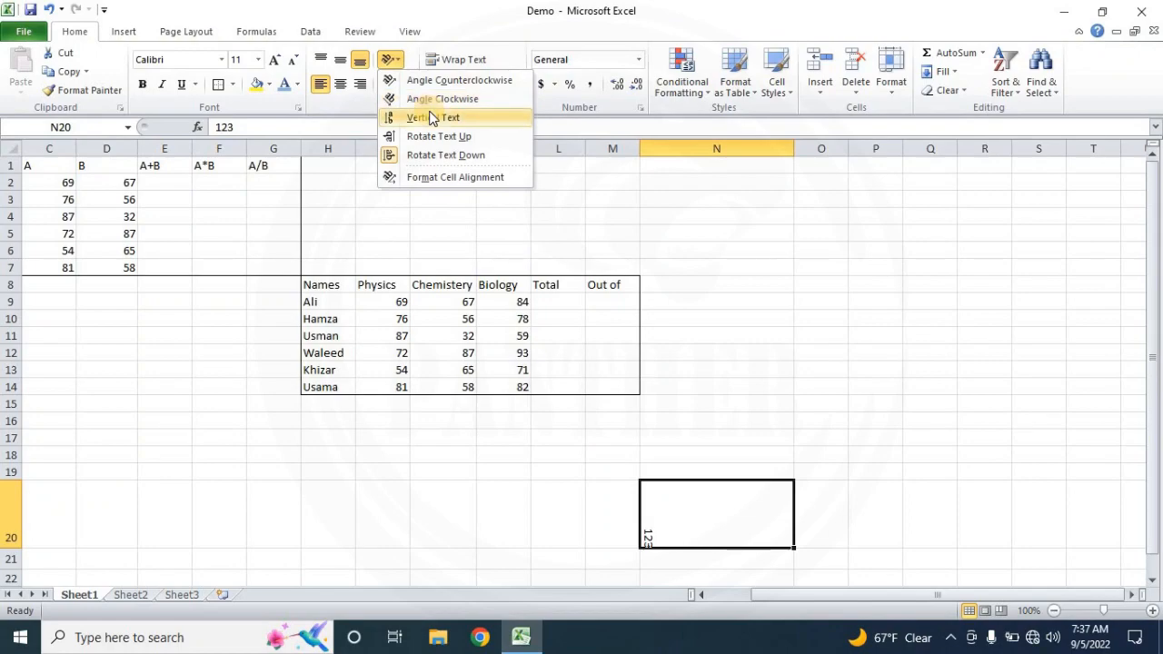
pyautogui.click(431, 119)
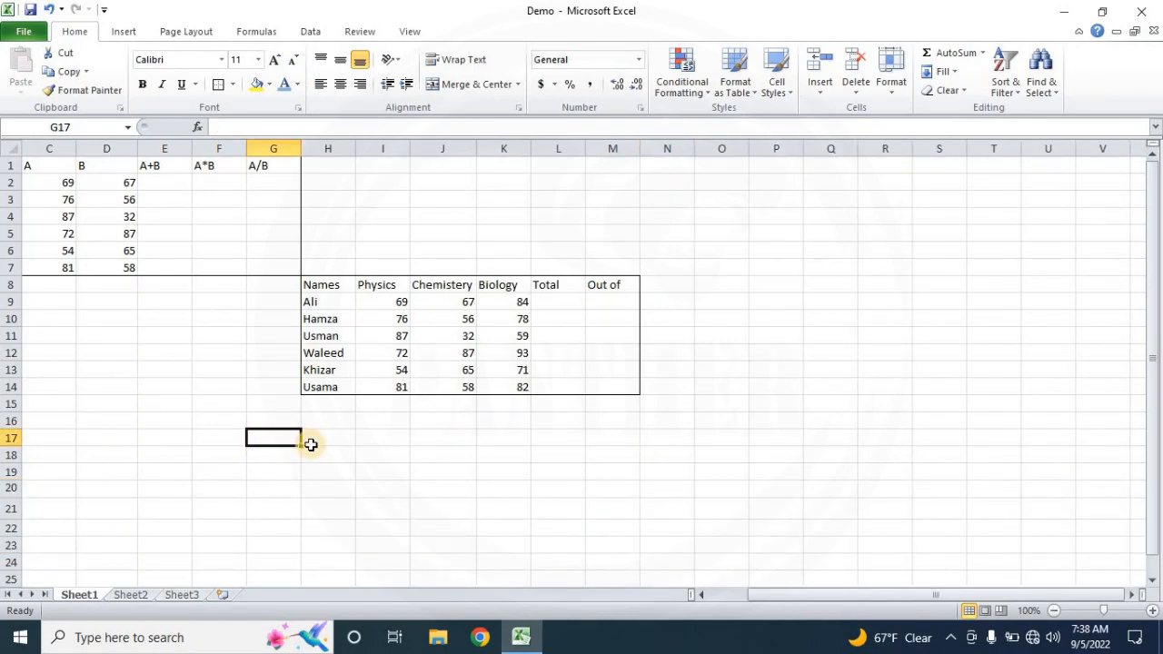
# Enter the text "Mathematical Operation" in cell G17.
pyautogui.doubleClick(287, 437)
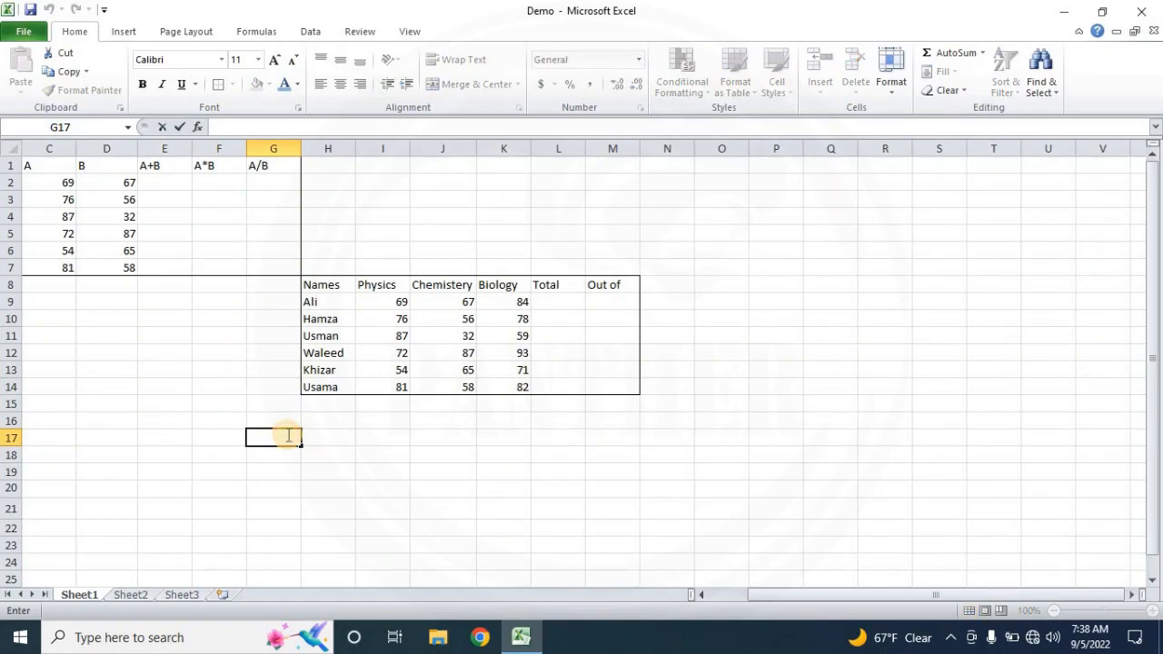
pyautogui.write('Mathematical Operation')
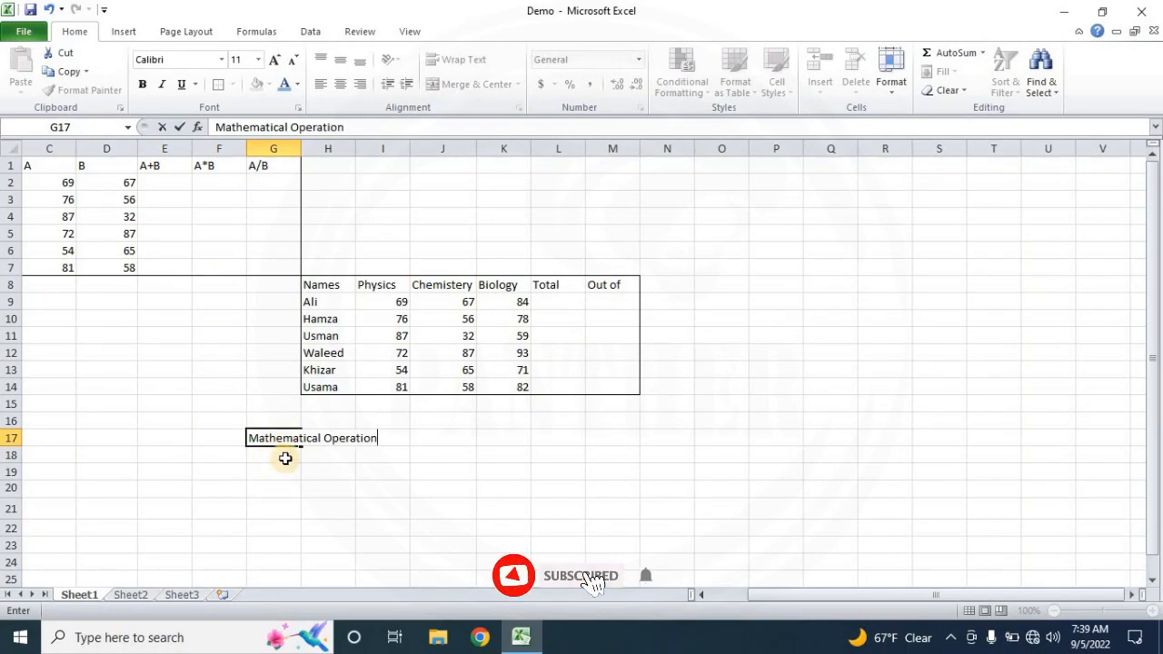
pyautogui.press('Return')
# Apply Wrap Text to cell G17 and undo it.
pyautogui.click(263, 438)
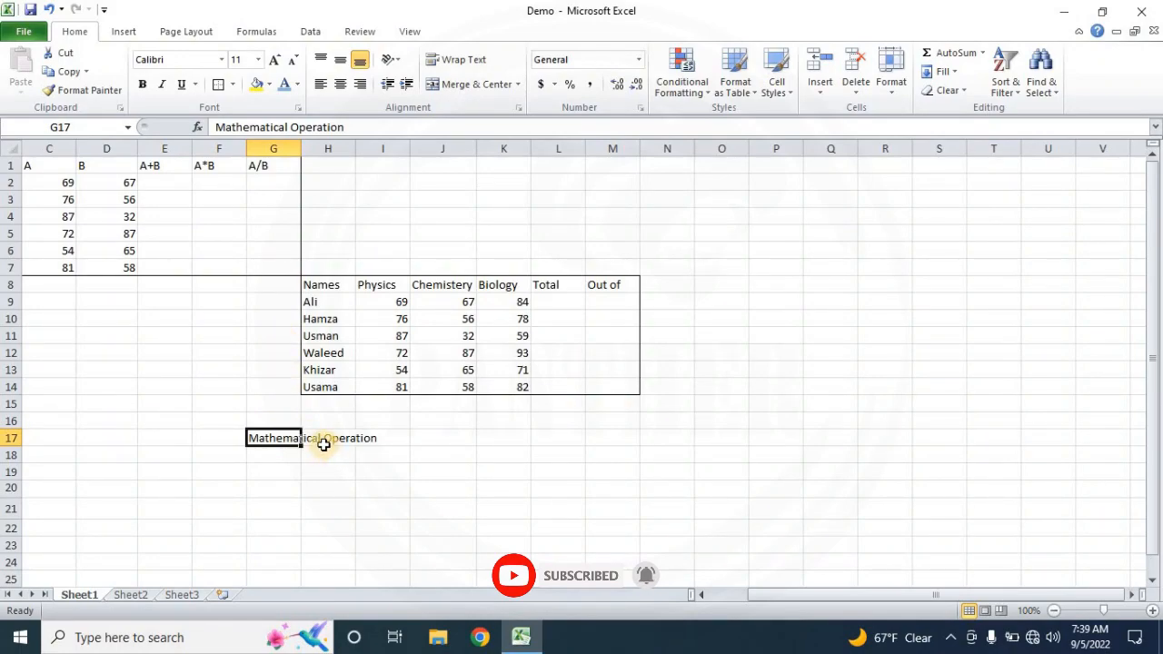
pyautogui.click(466, 73)
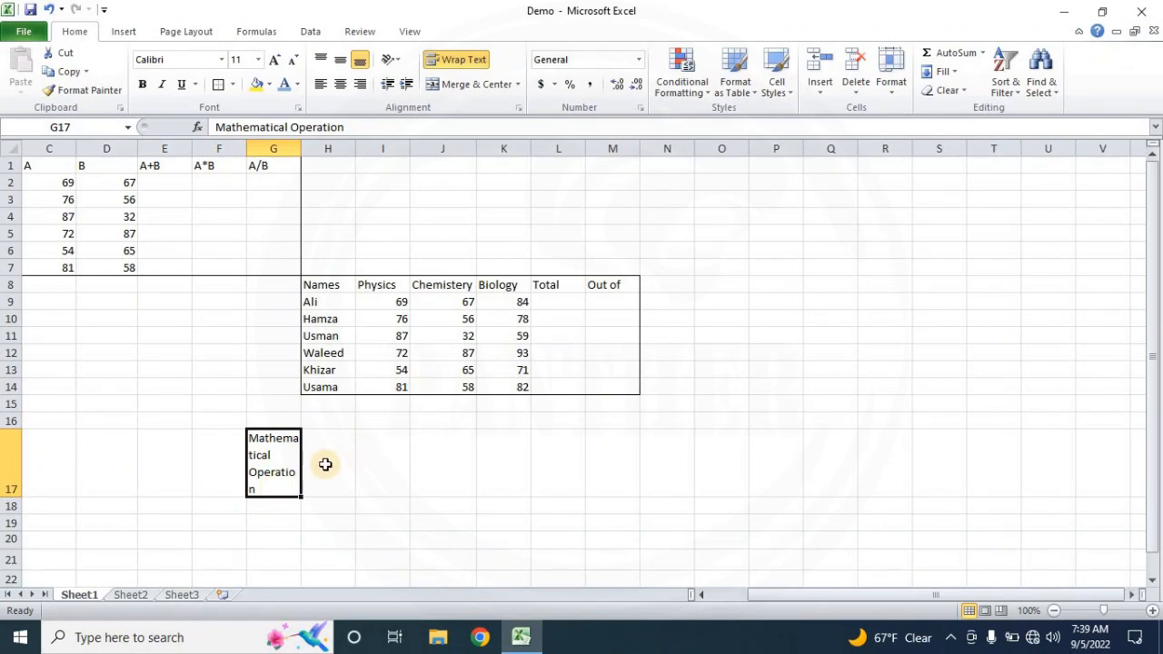
pyautogui.hotkey('ctrl', 'z')
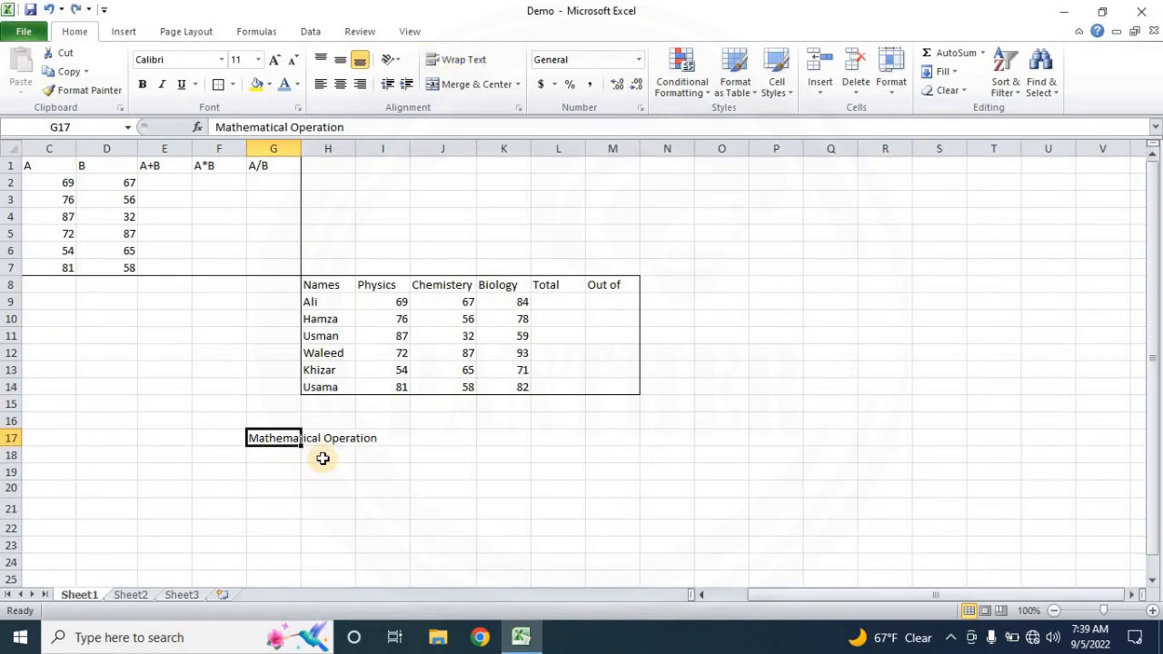
# Merge and center cells G17 to I17, which hold the "Mathematical Operation" heading.
pyautogui.click(318, 454)
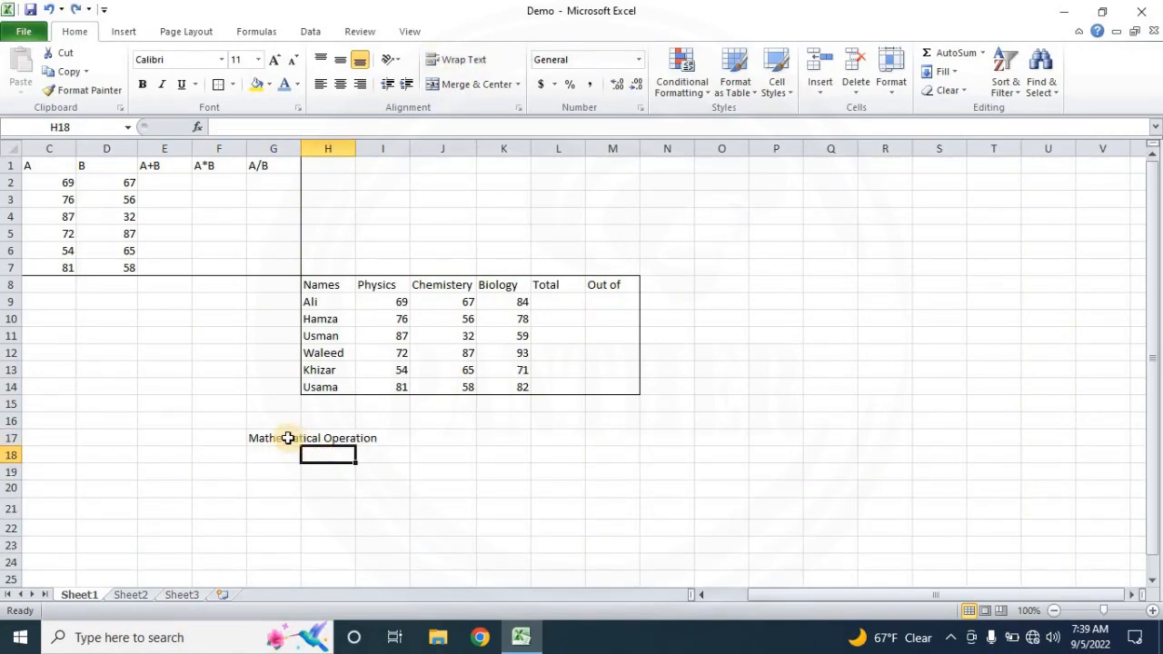
pyautogui.moveTo(289, 441); pyautogui.dragTo(369, 436)
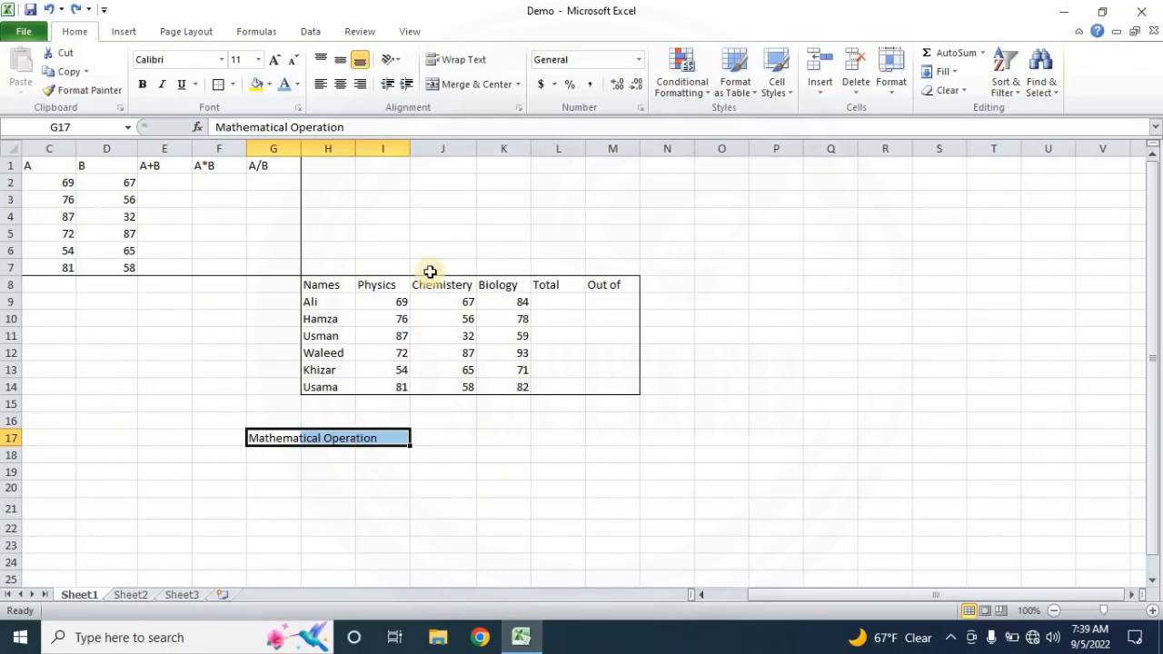
pyautogui.click(486, 83)
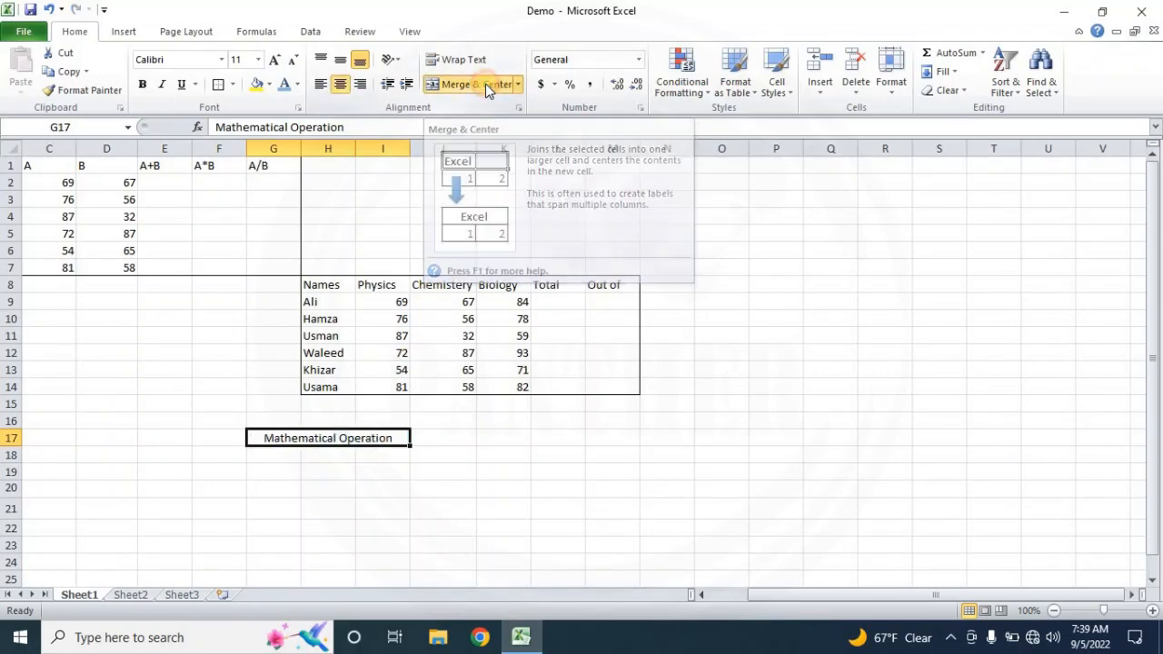
# Check that the "Mathematical Operation" heading selects as one merged cell, and view the available merge options.
pyautogui.click(386, 486)
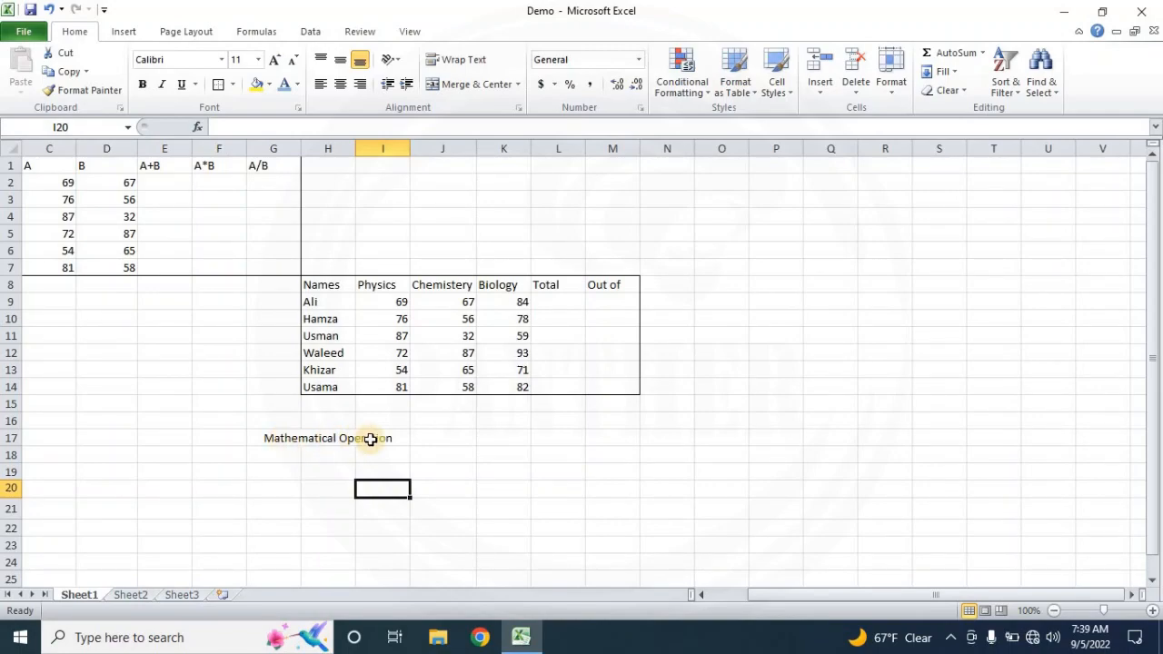
pyautogui.click(352, 452)
pyautogui.click(324, 439)
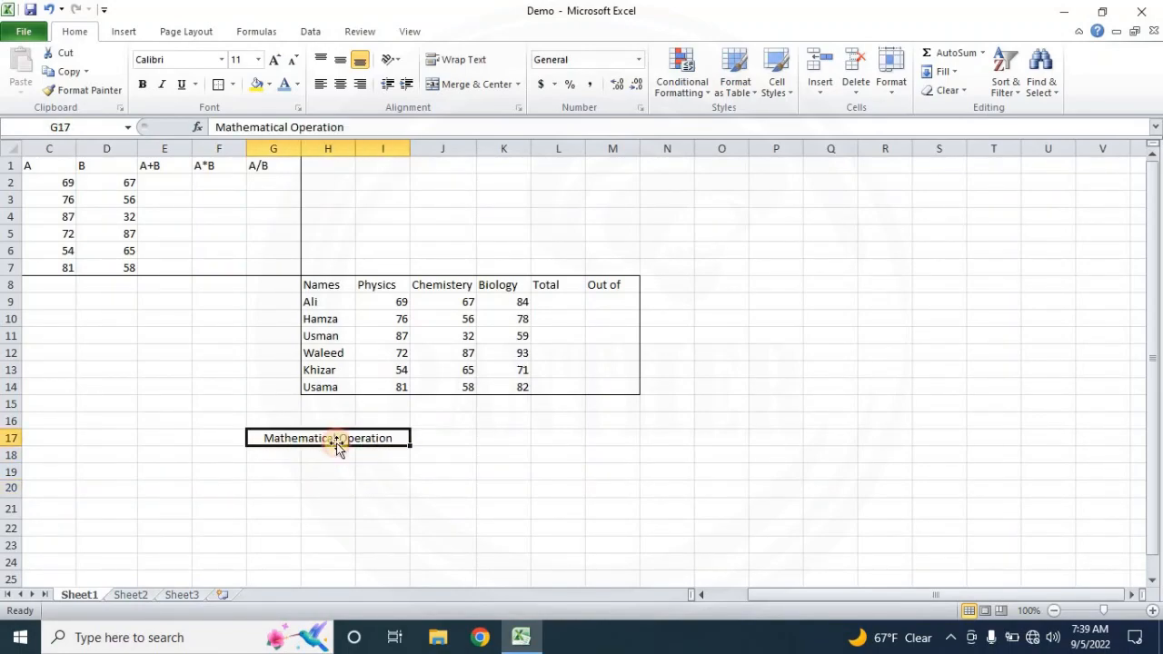
pyautogui.click(383, 472)
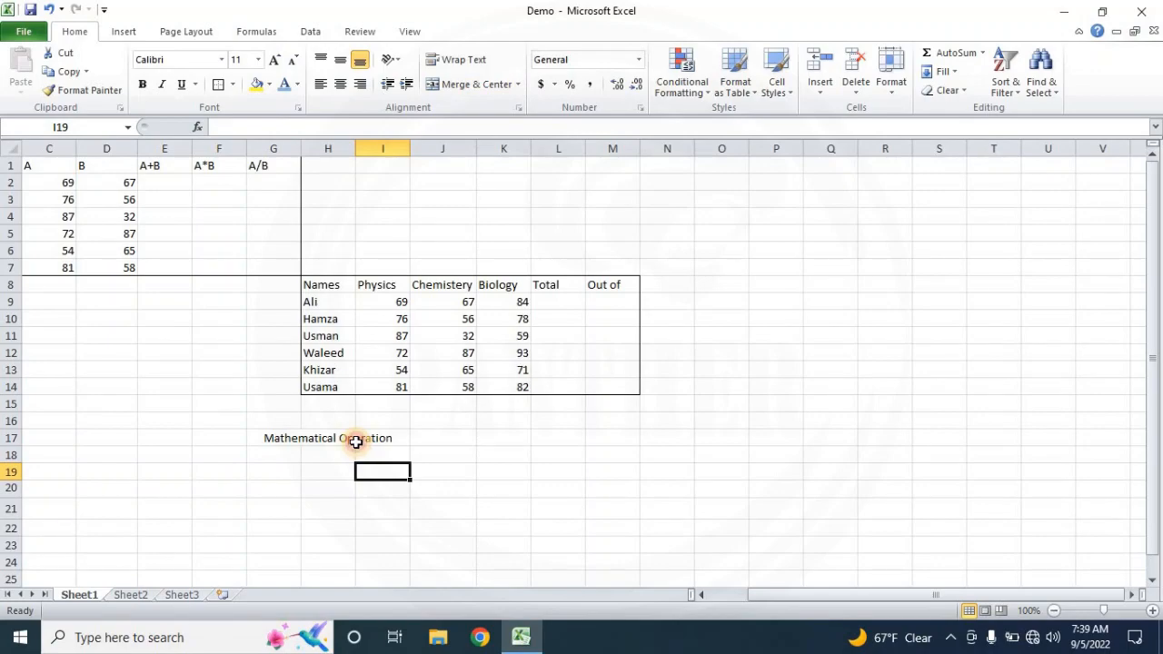
pyautogui.click(355, 442)
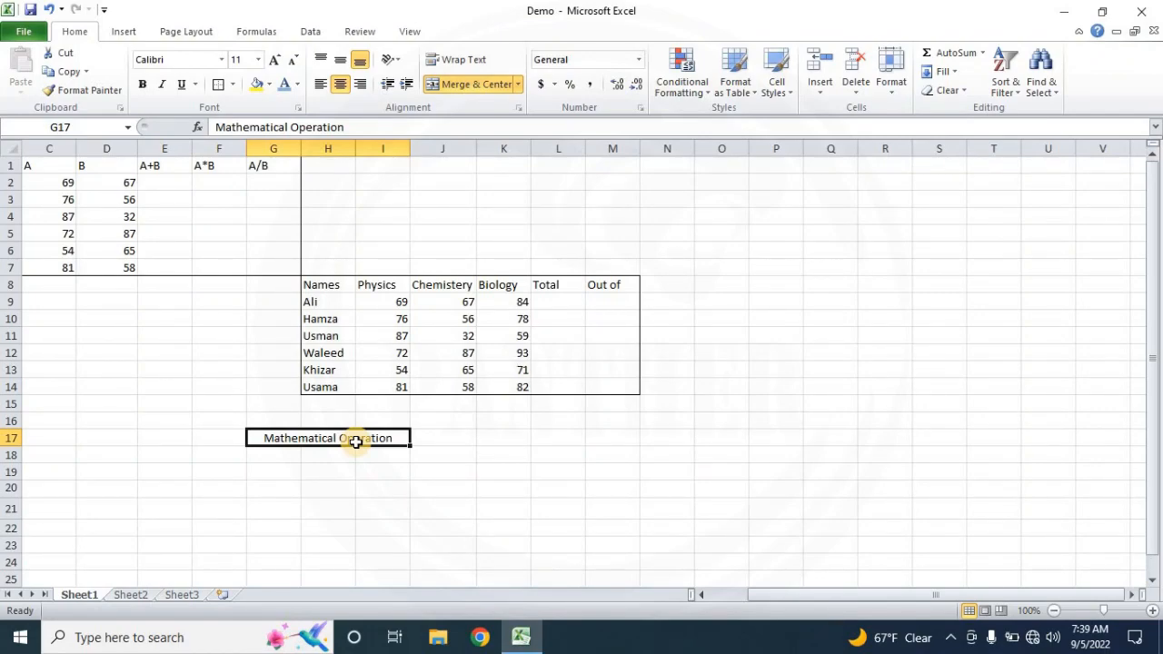
pyautogui.click(519, 84)
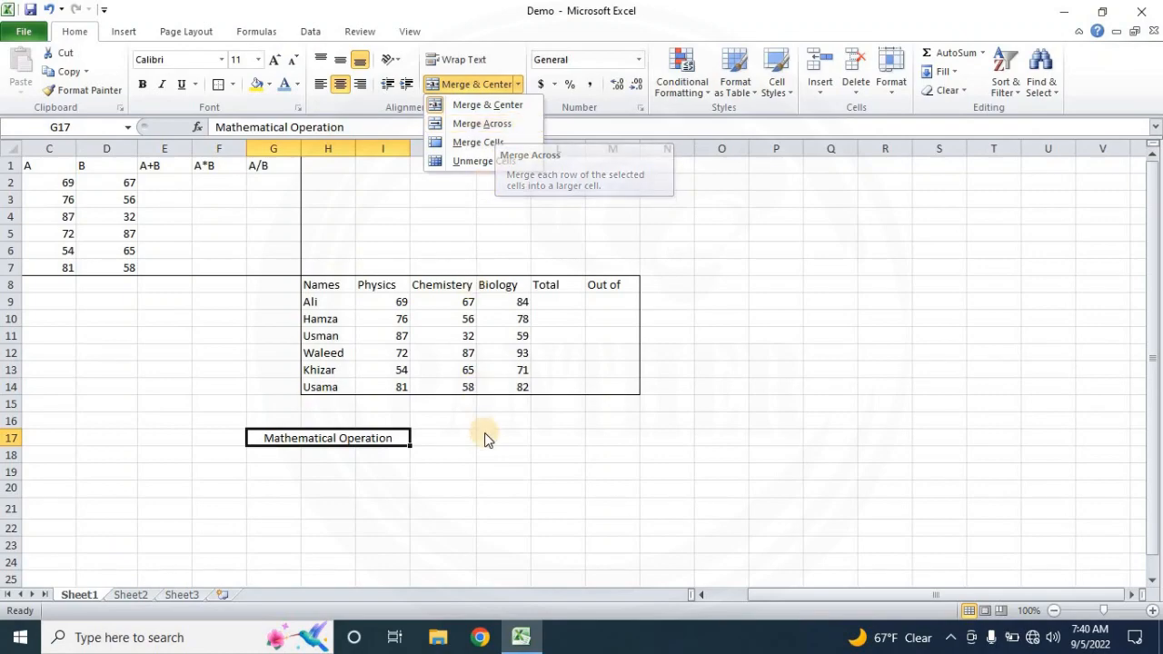
pyautogui.click(492, 467)
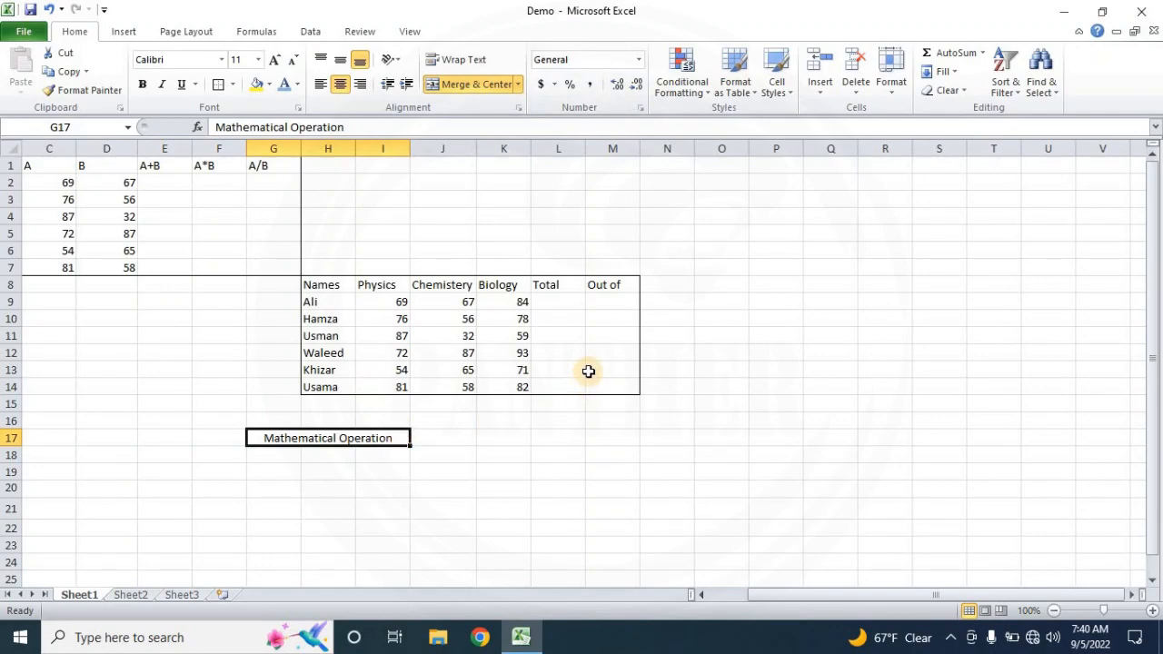
# Enter the value 32 in cell J18.
pyautogui.click(447, 455)
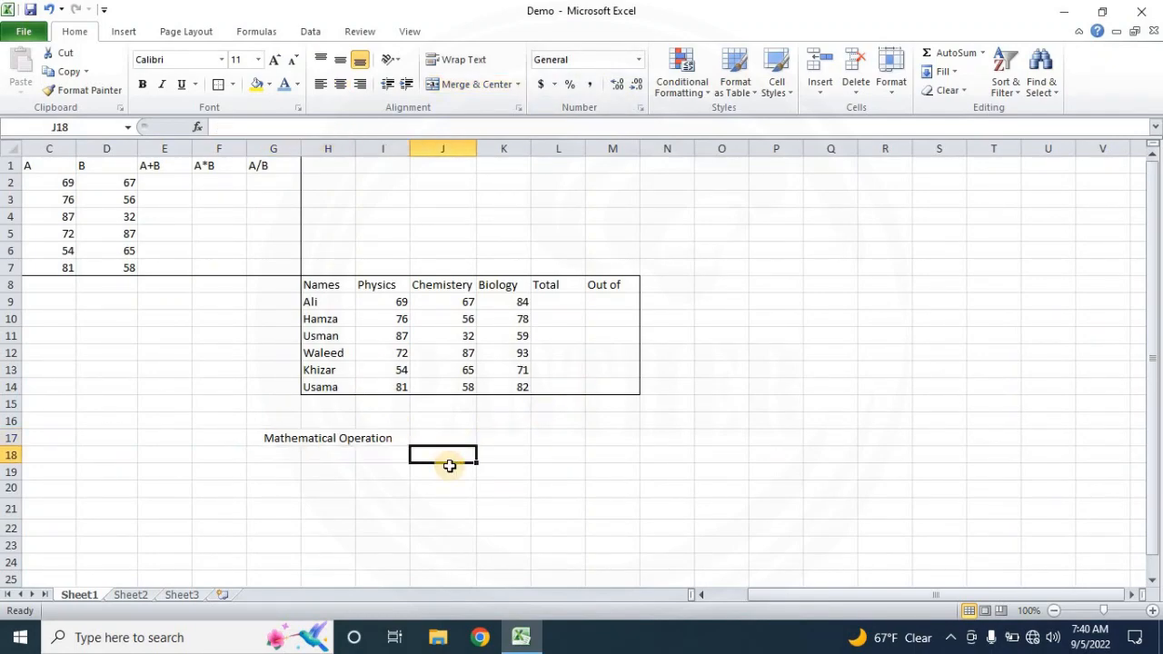
pyautogui.write('32')
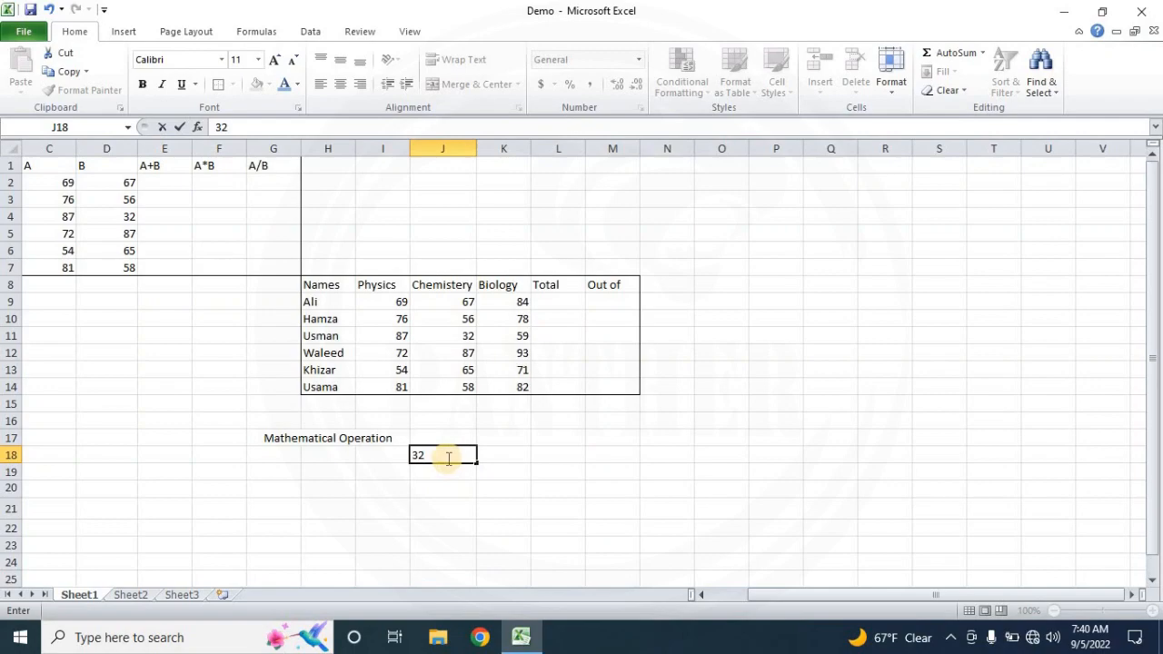
pyautogui.press('Return')
# Apply the Currency number format to the value in cell J18.
pyautogui.click(457, 454)
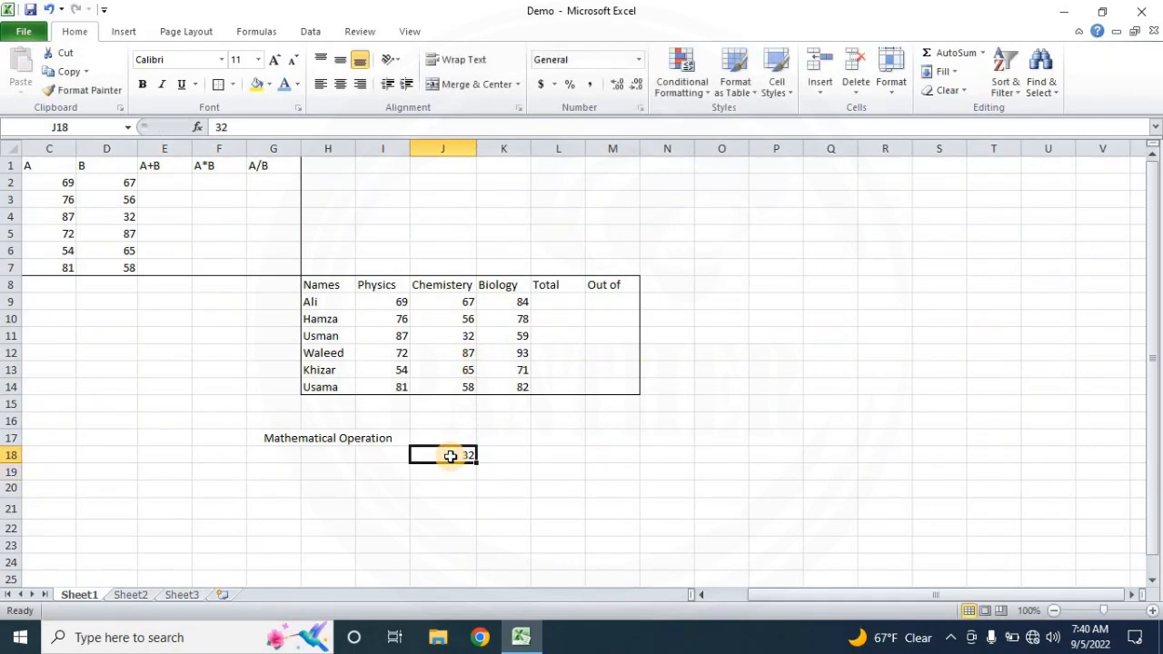
pyautogui.click(640, 60)
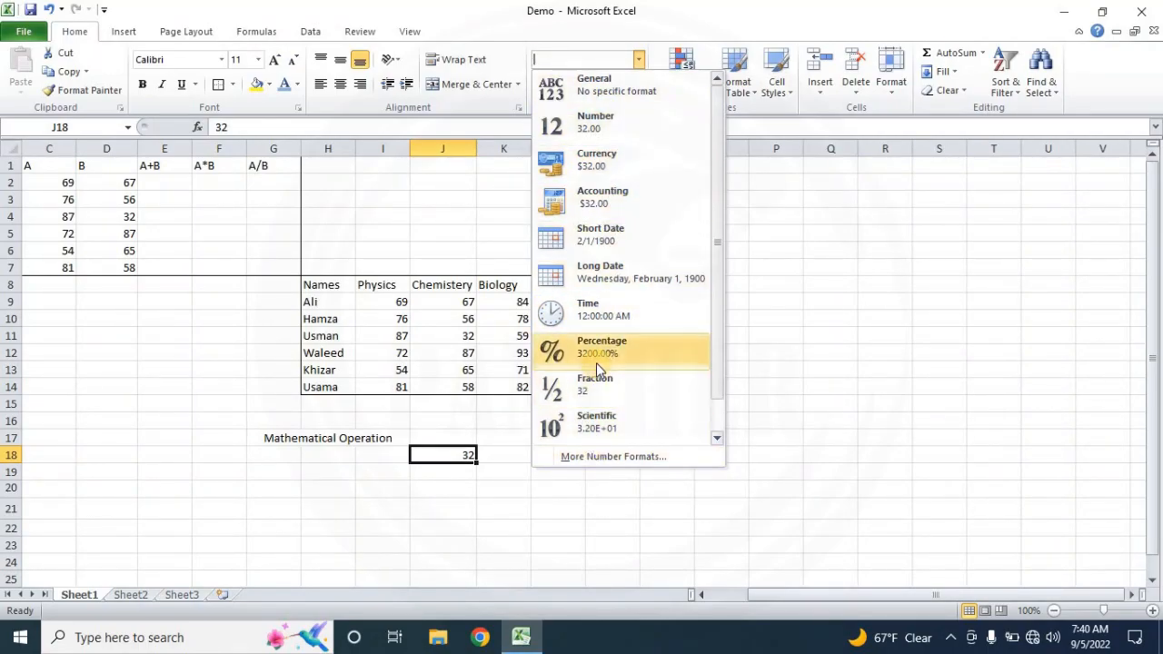
pyautogui.click(590, 164)
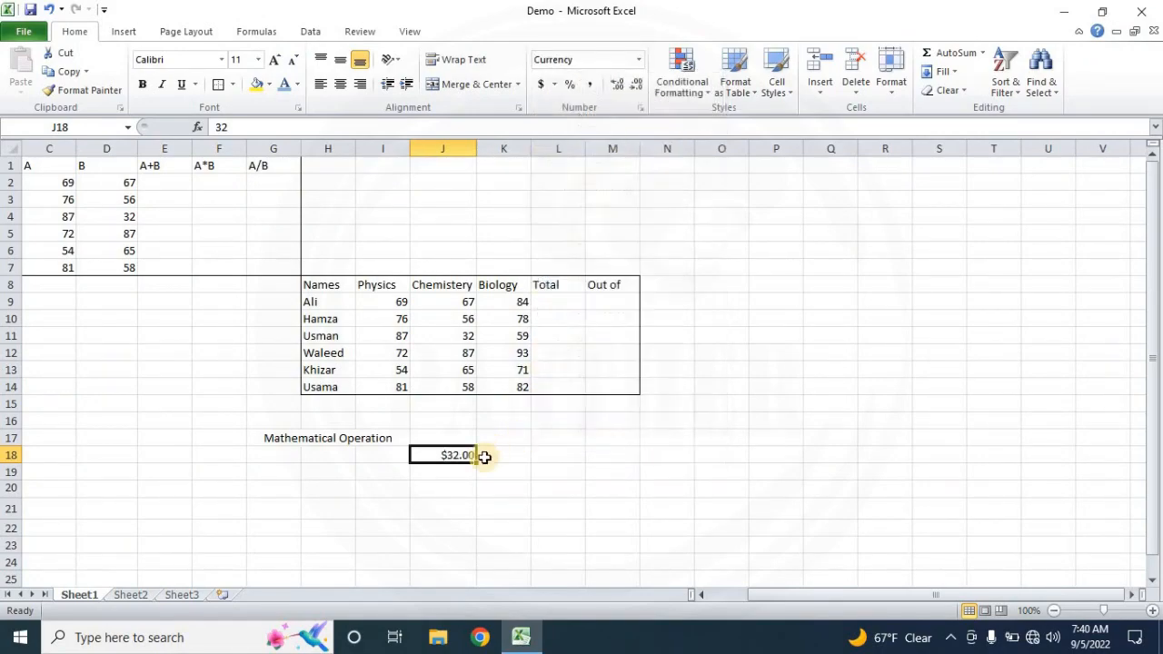
pyautogui.click(445, 473)
pyautogui.click(454, 455)
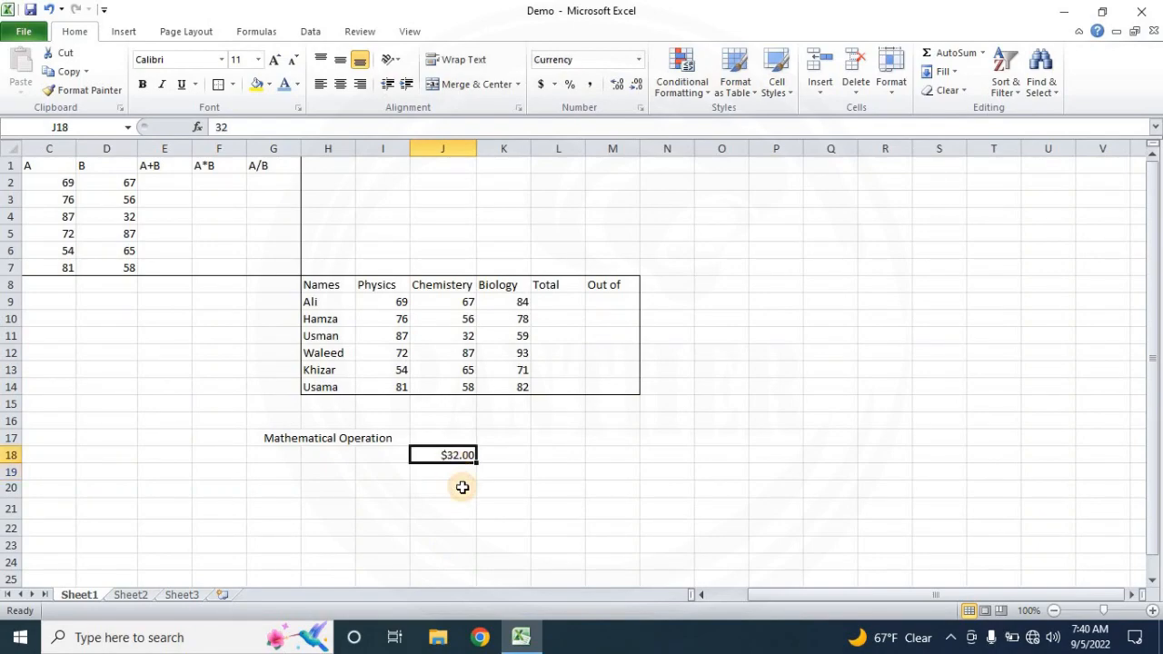
# Enter the date 1/1/2022 in cell O19.
pyautogui.click(709, 483)
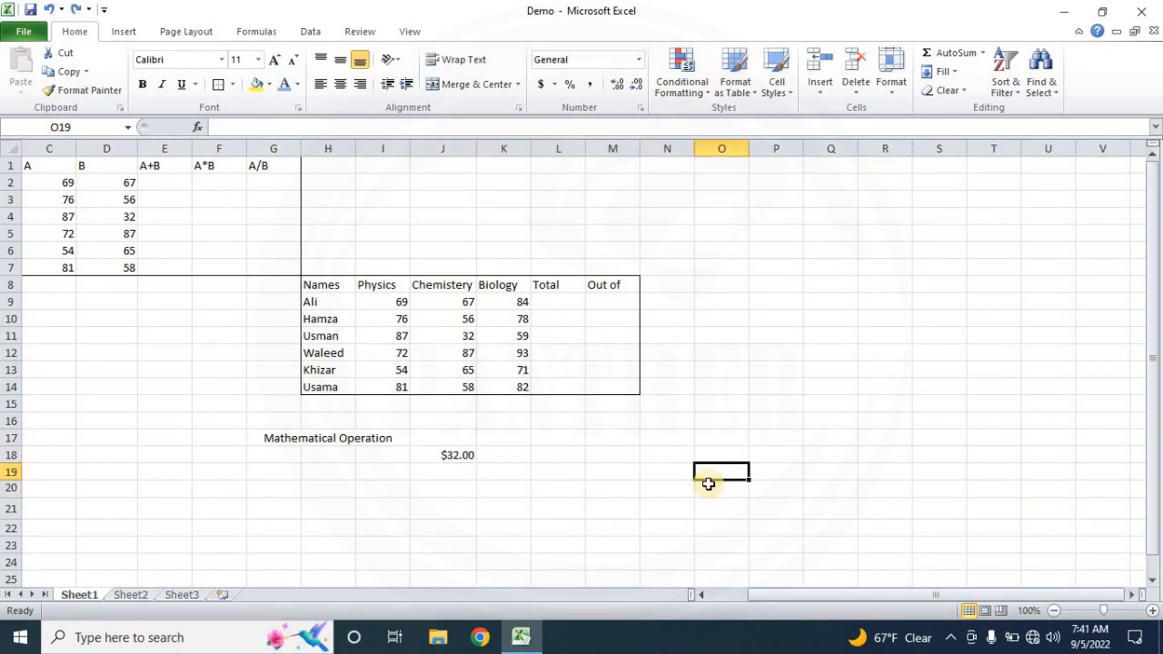
pyautogui.write('1/1/2022')
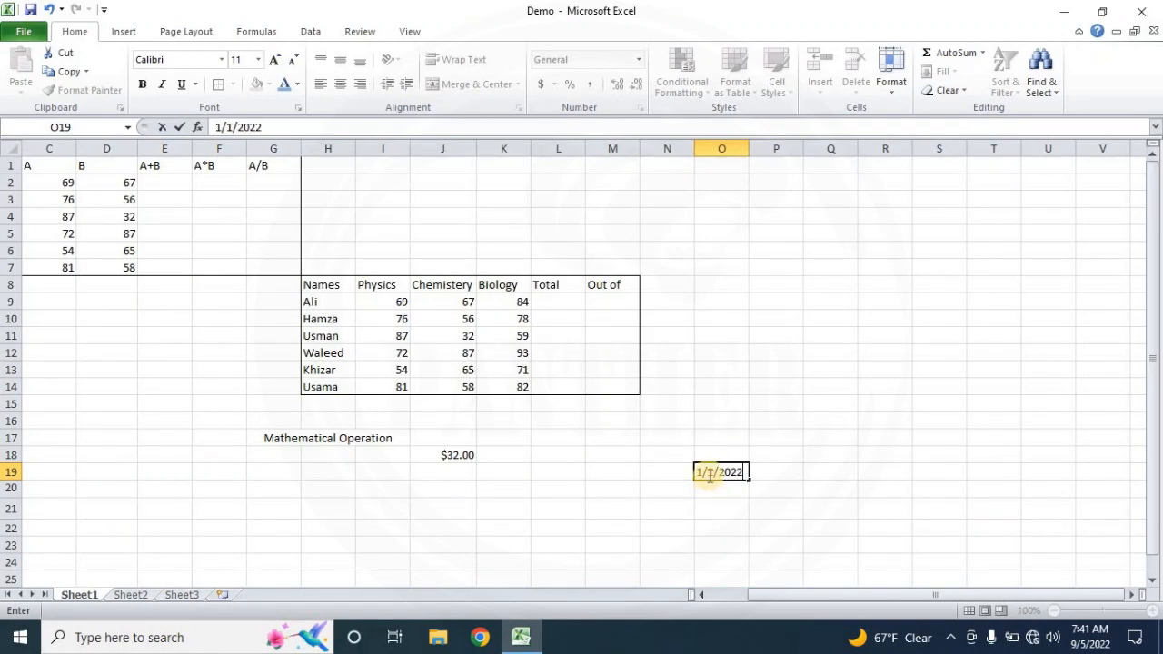
pyautogui.click(727, 547)
# Apply the Long Date format to the date in cell O19.
pyautogui.click(724, 482)
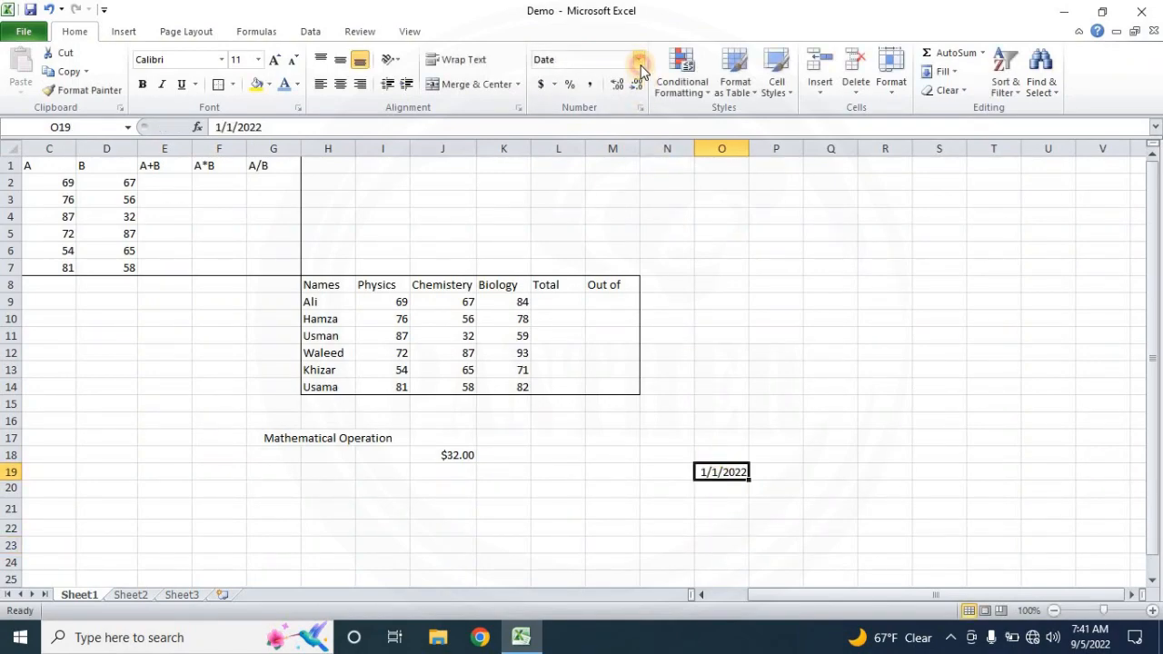
pyautogui.click(638, 59)
pyautogui.click(618, 269)
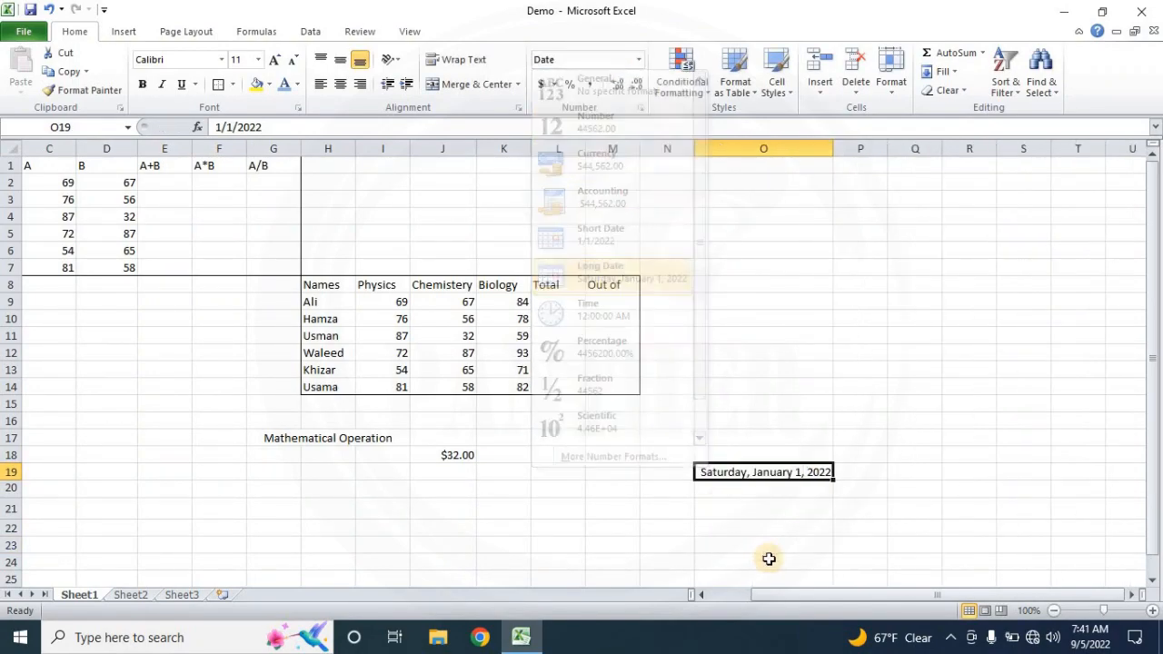
pyautogui.click(766, 524)
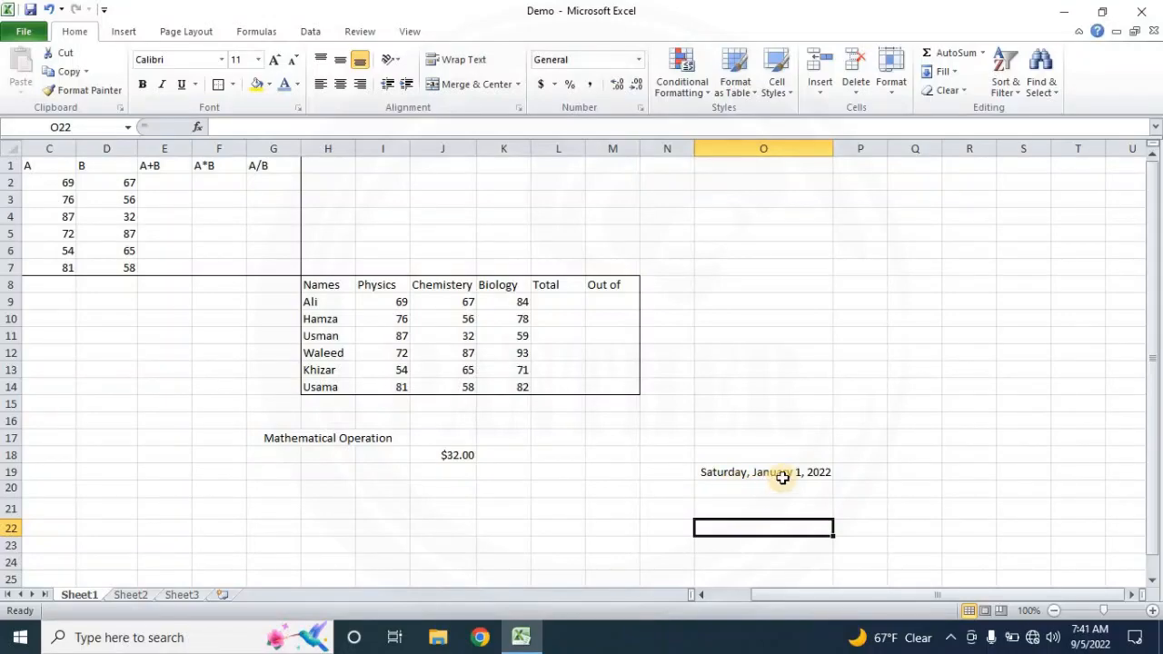
pyautogui.click(820, 486)
pyautogui.click(795, 468)
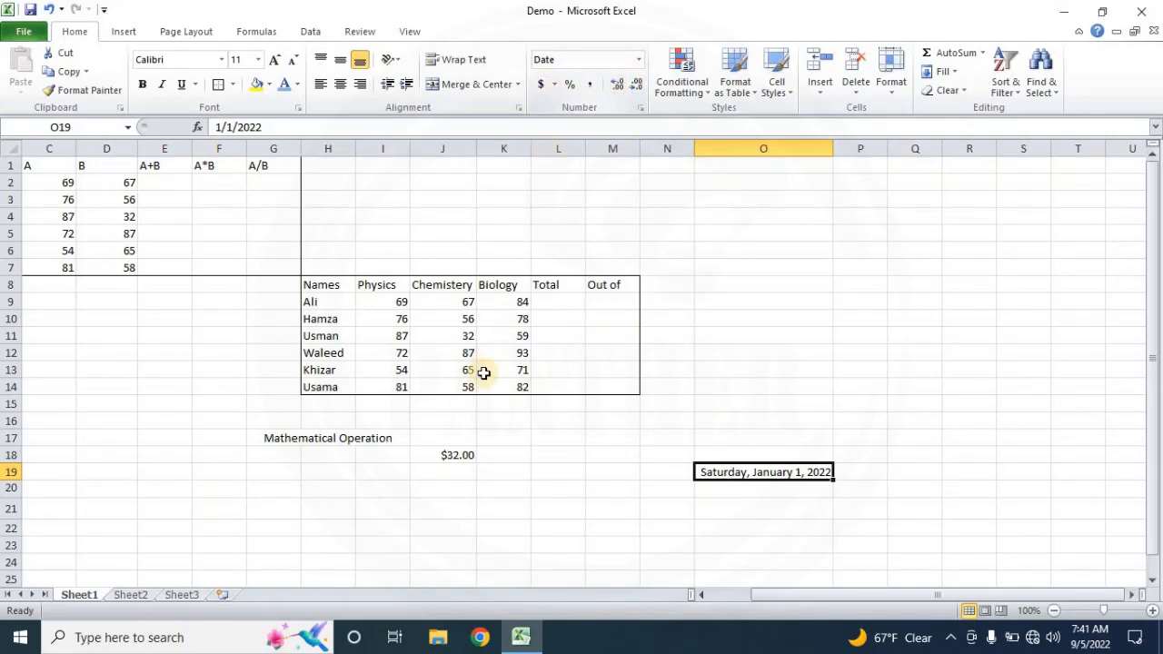
# Examine the additional accounting formats and the custom format codes offered for the value in cell J18.
pyautogui.click(455, 454)
pyautogui.click(555, 84)
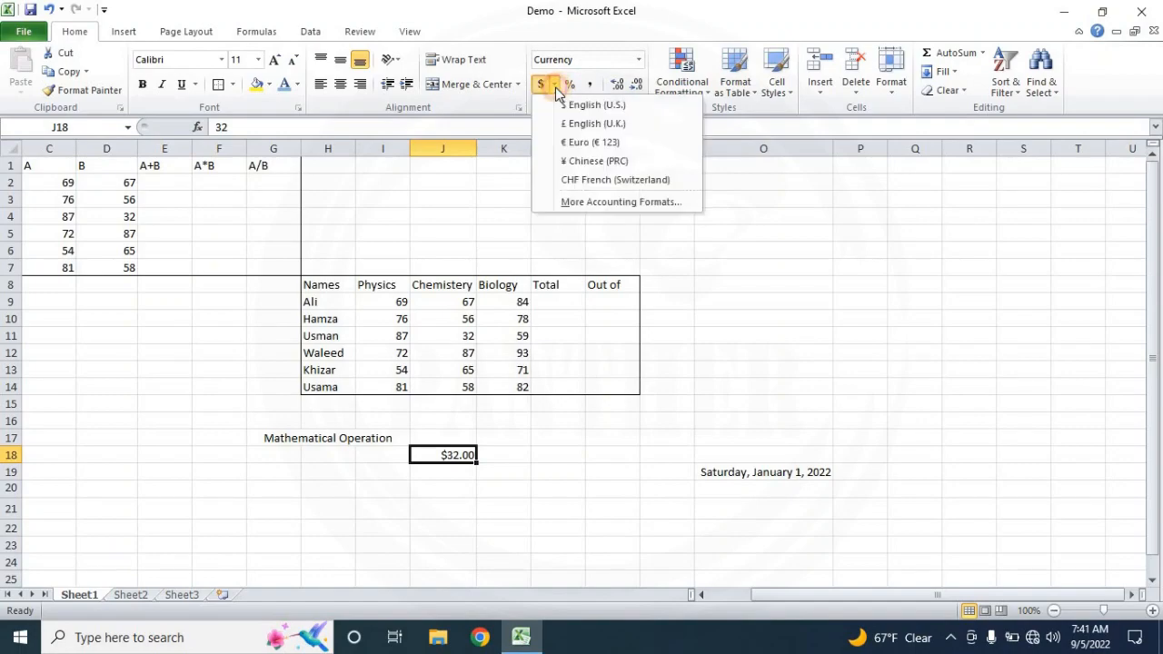
pyautogui.click(626, 204)
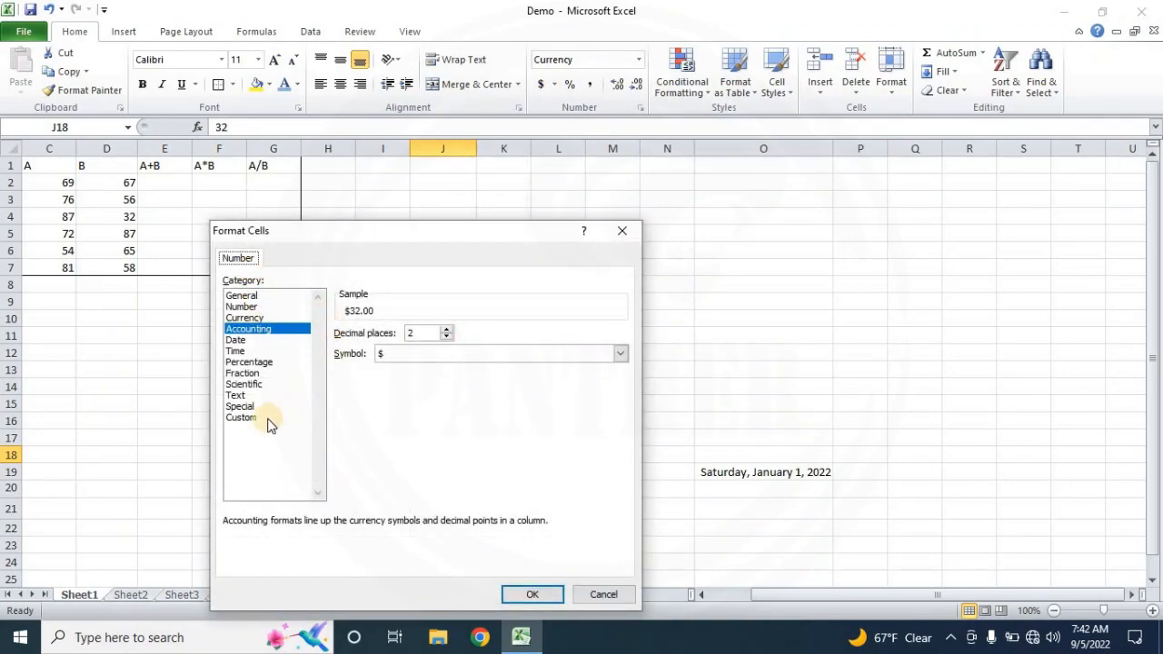
pyautogui.click(250, 420)
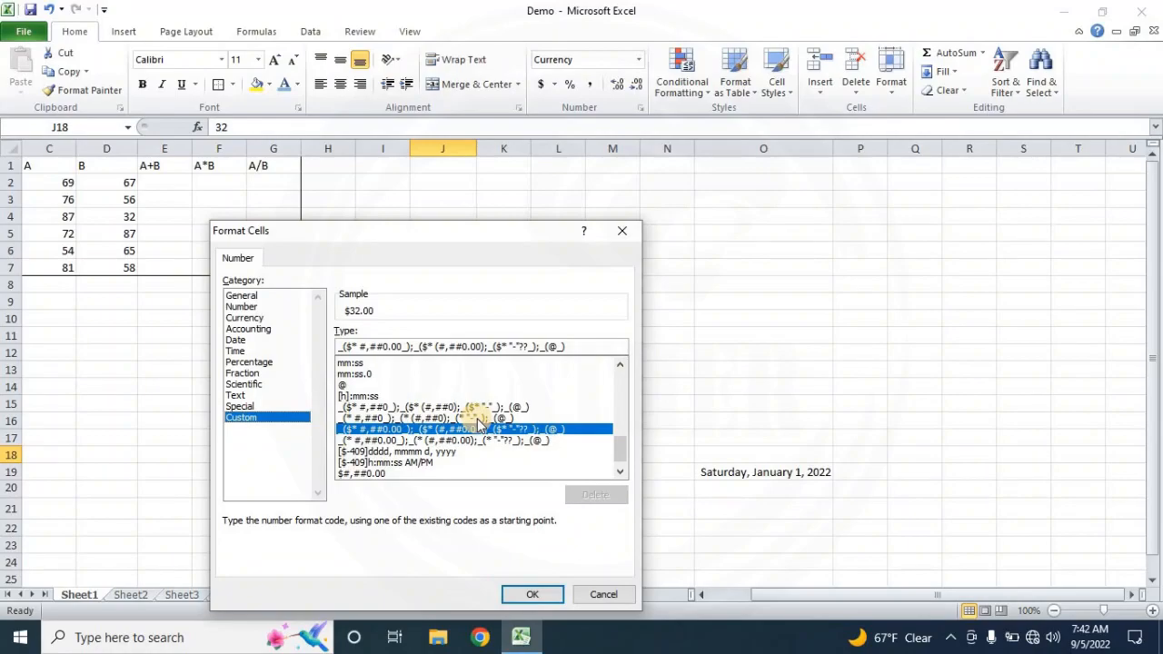
pyautogui.click(596, 595)
pyautogui.click(498, 506)
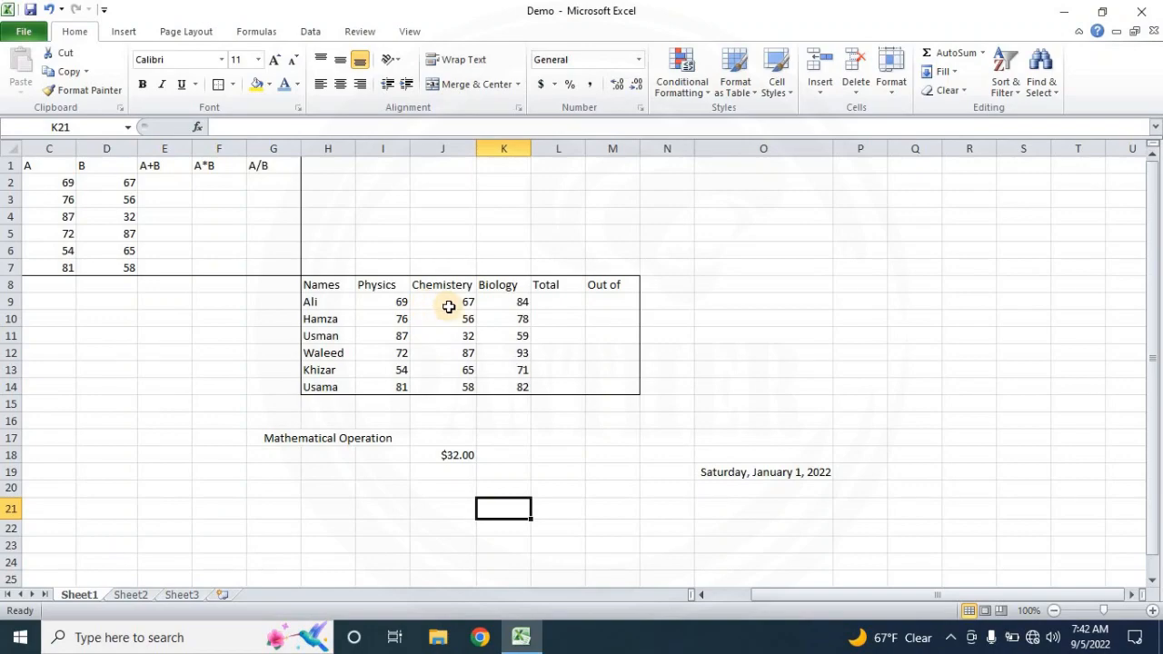
# Enter 300 as the Out of value for the first student in cell M9.
pyautogui.click(542, 308)
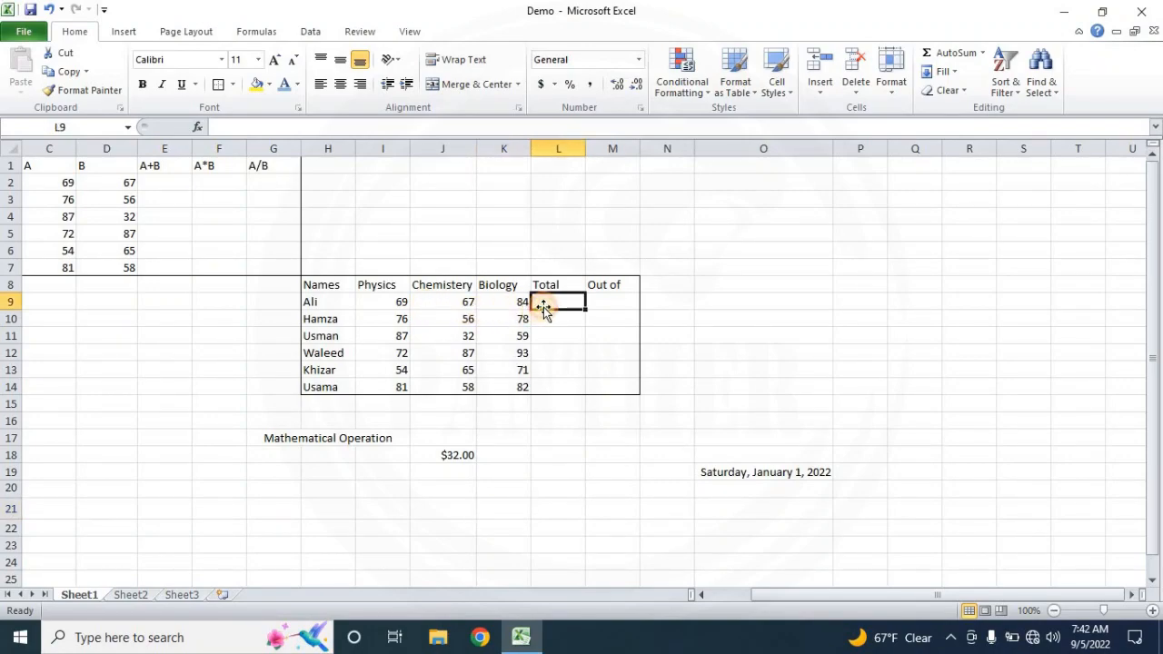
pyautogui.click(603, 304)
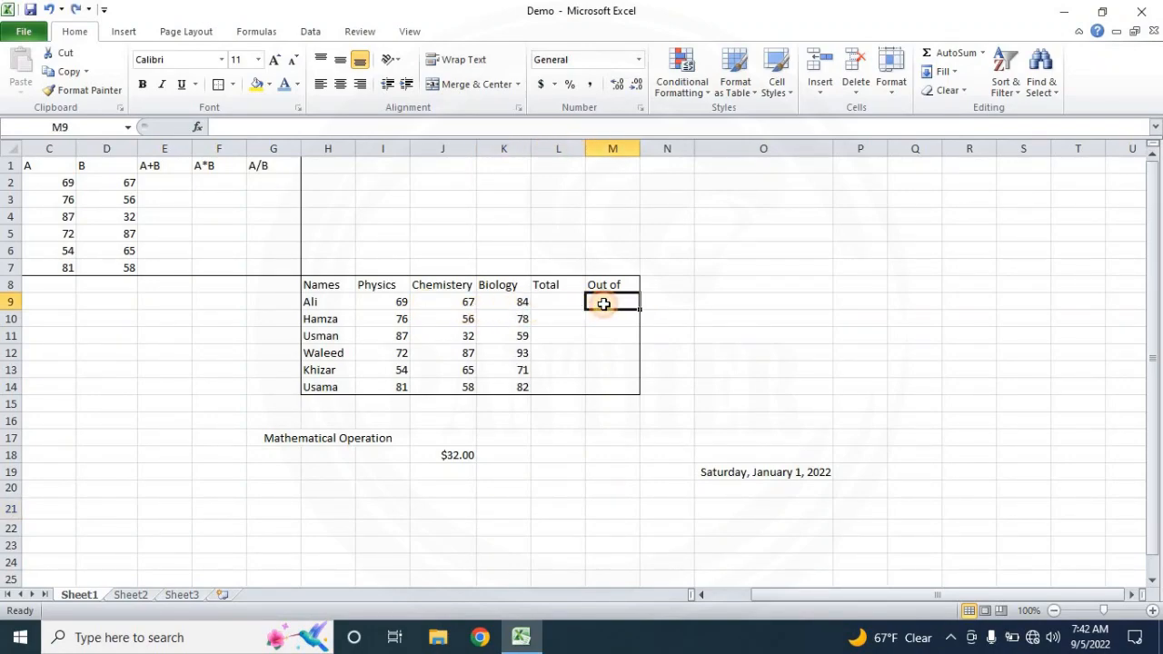
pyautogui.write('300')
pyautogui.press('Return')
# Total the first student's three subject marks in cell L9 with the SUM formula over I9:K9.
pyautogui.click(559, 305)
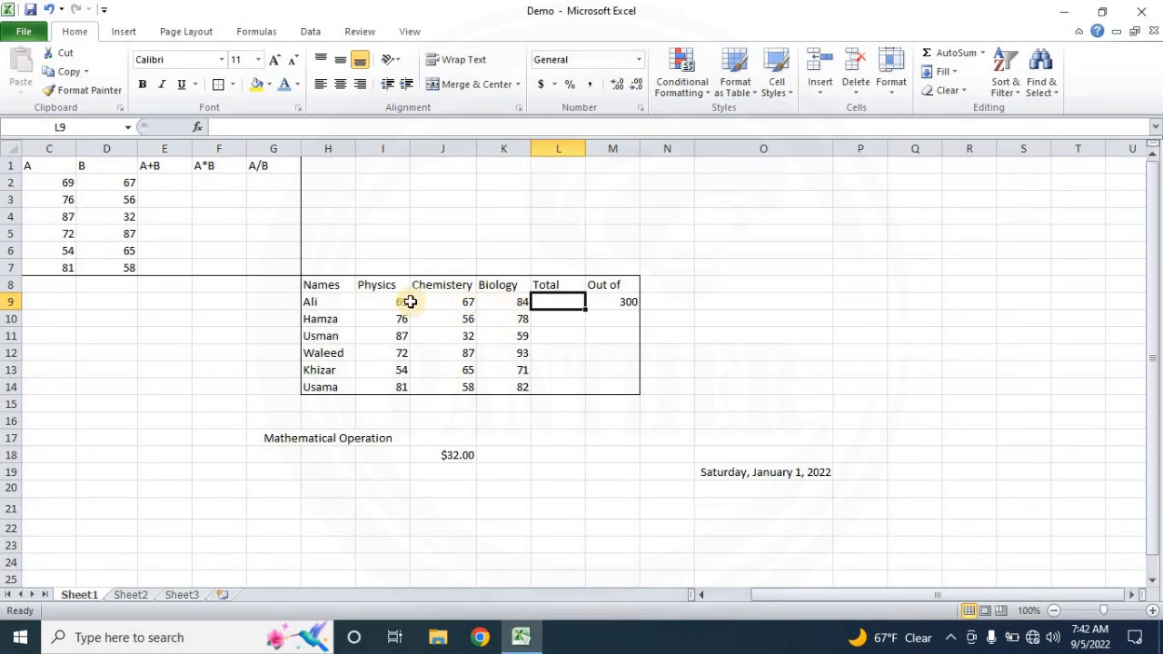
pyautogui.moveTo(394, 301); pyautogui.dragTo(518, 302)
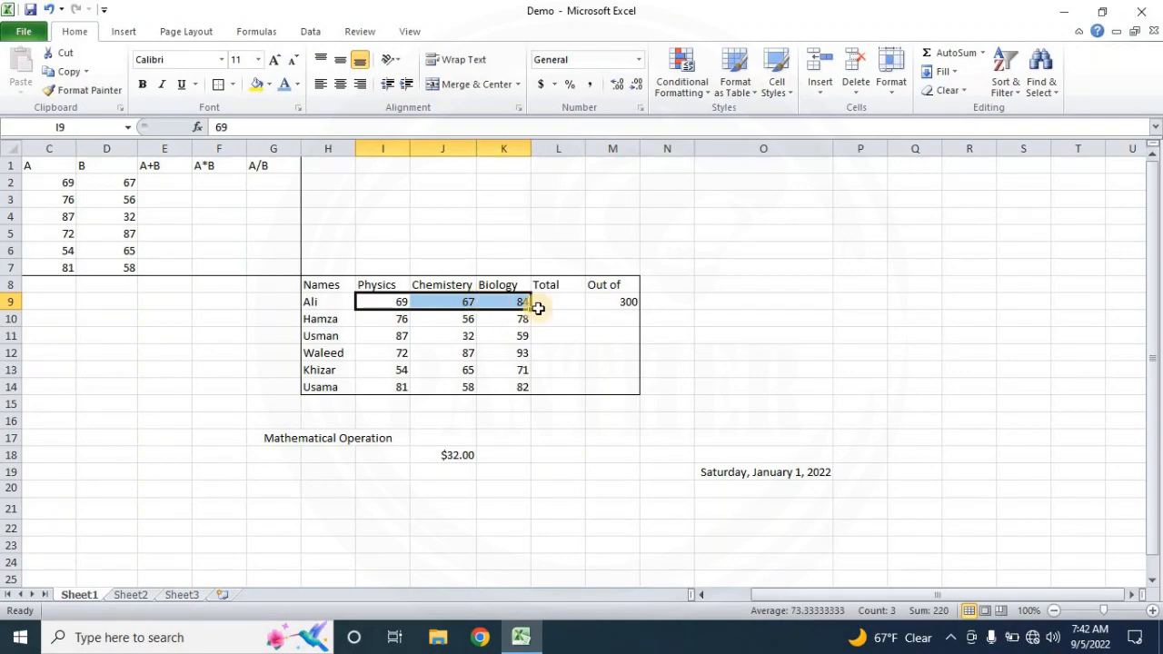
pyautogui.click(558, 300)
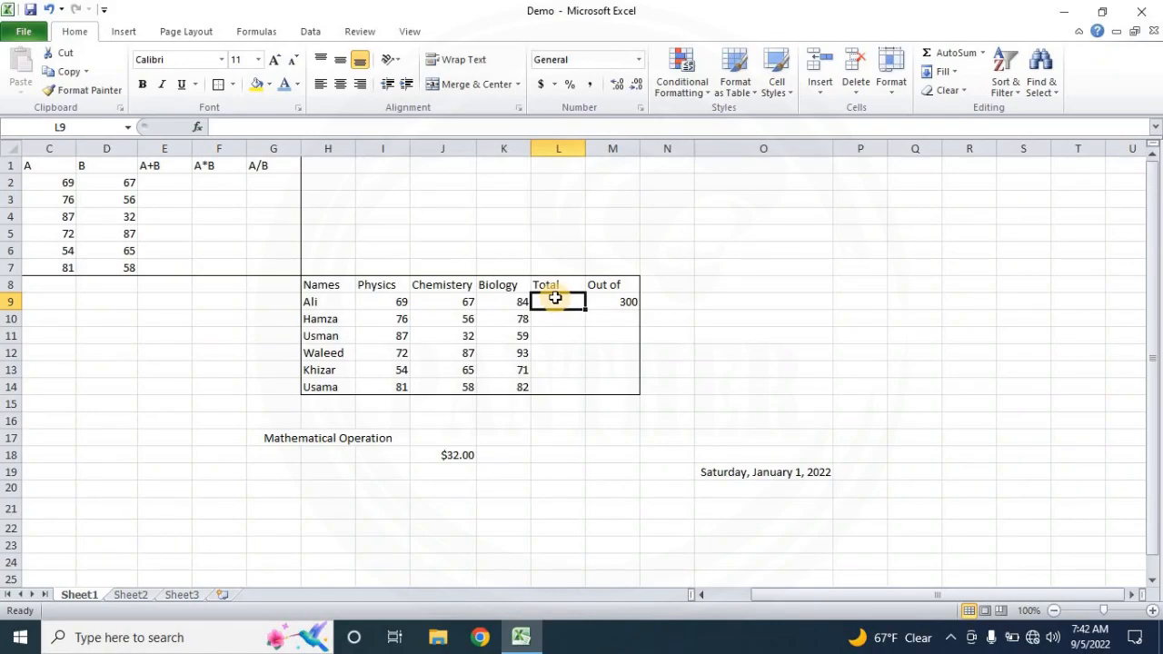
pyautogui.write('=sum(')
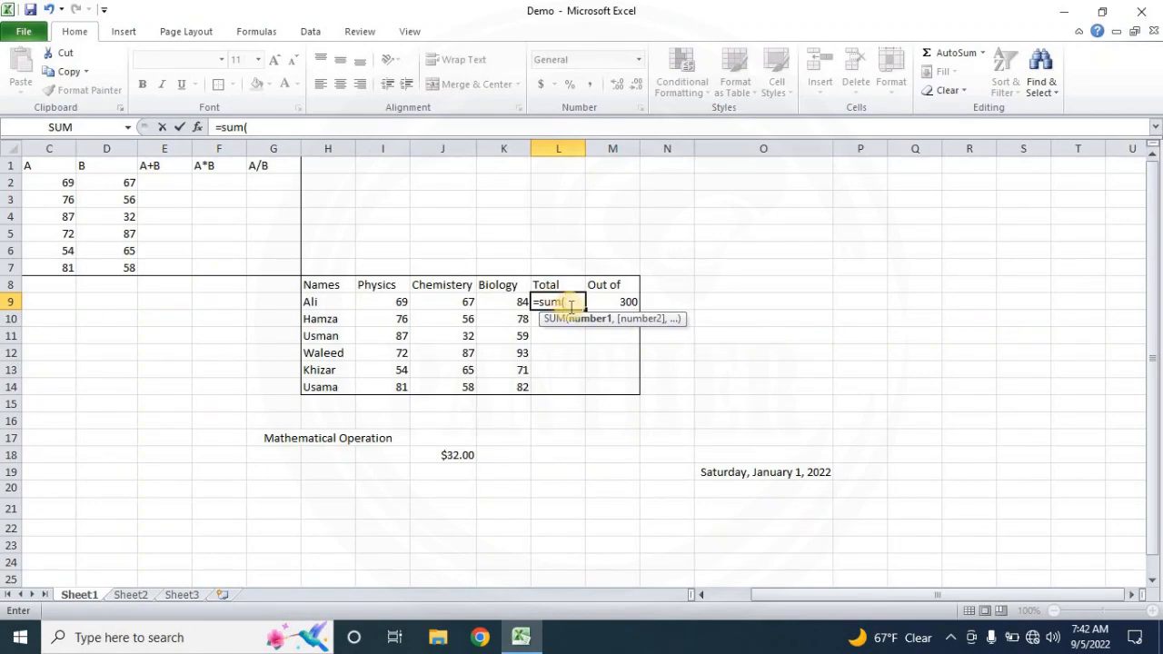
pyautogui.moveTo(395, 303); pyautogui.dragTo(493, 307)
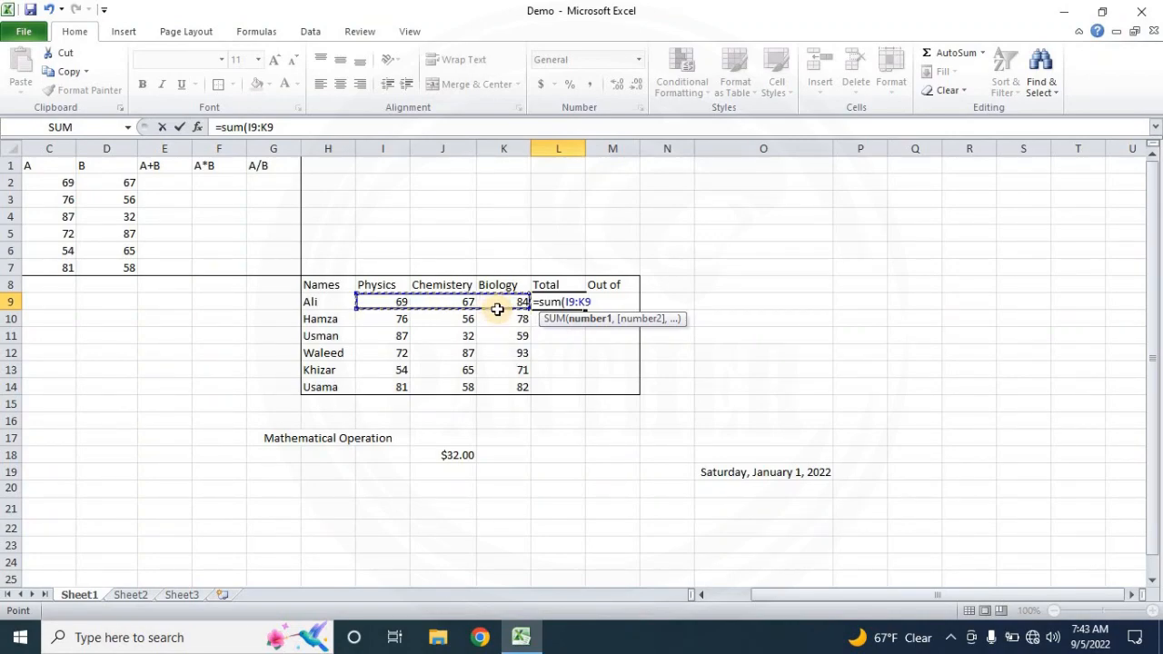
pyautogui.press('Return')
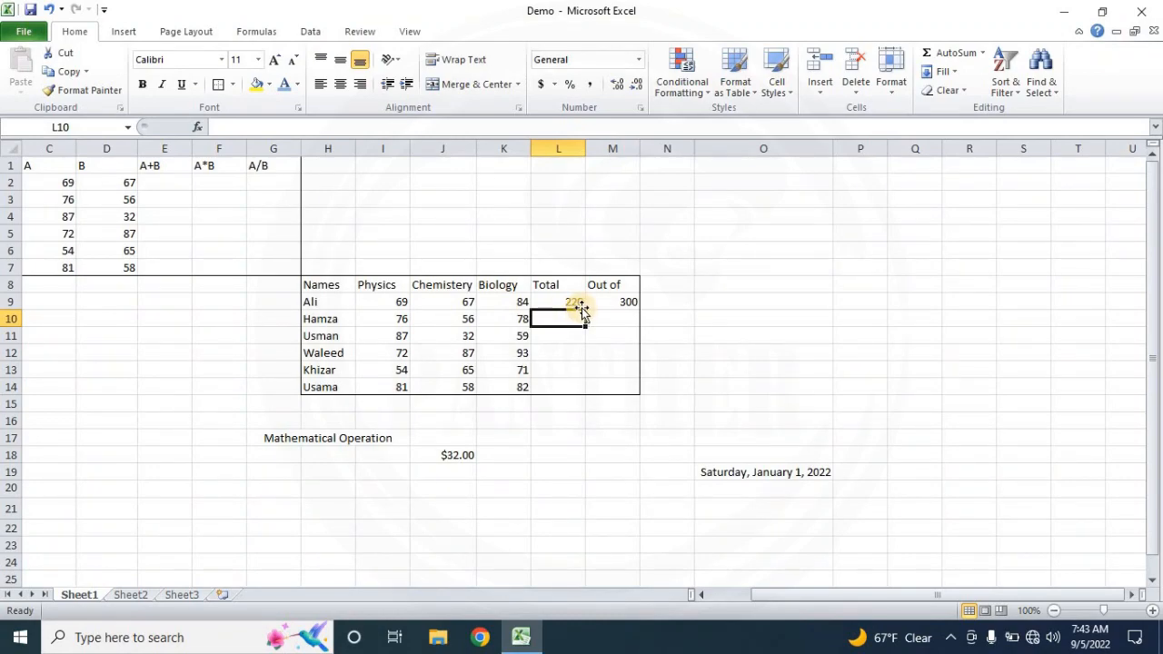
# Divide the first student's total by the Out of value in cell N9 with the formula =L9/M9.
pyautogui.click(667, 353)
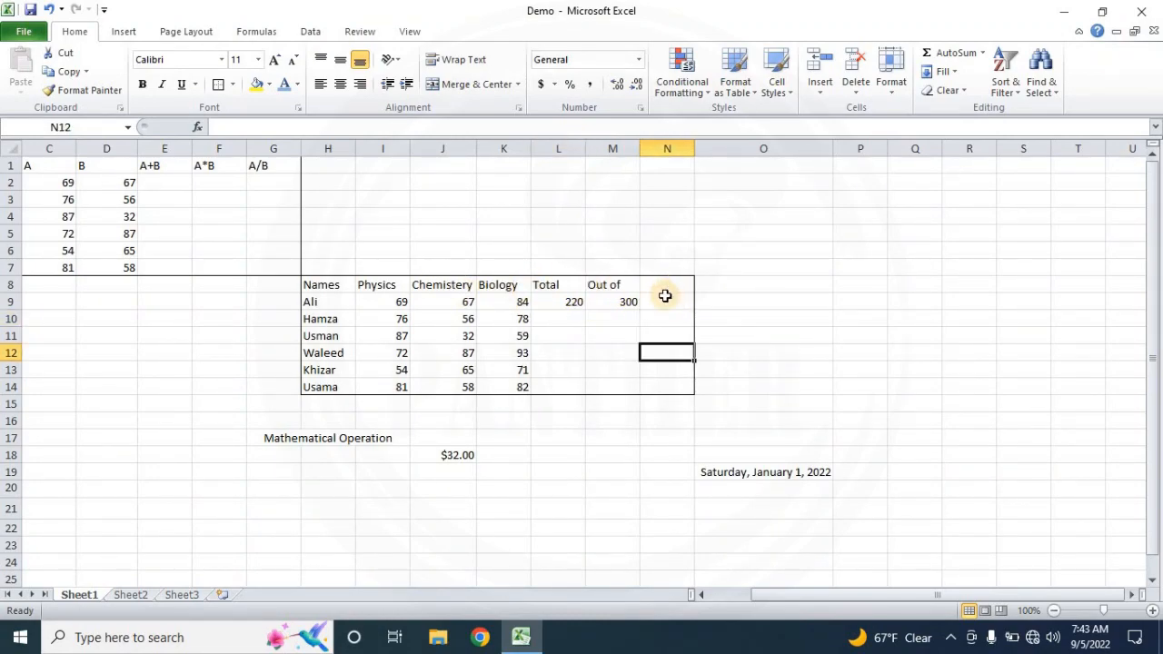
pyautogui.click(665, 300)
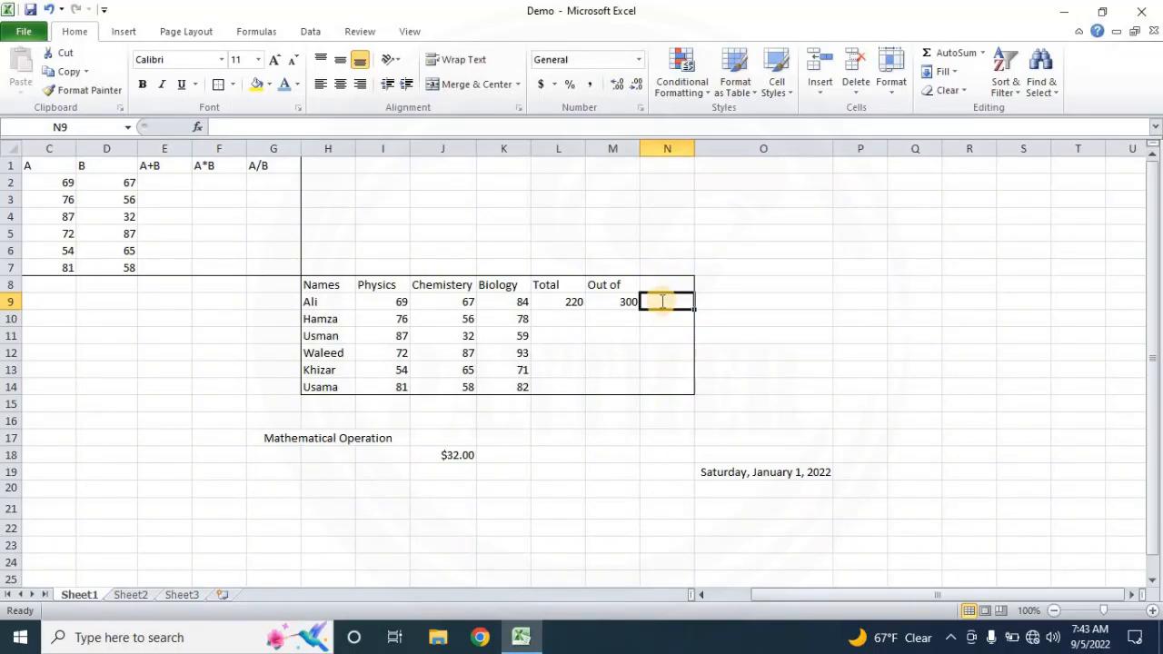
pyautogui.write('=')
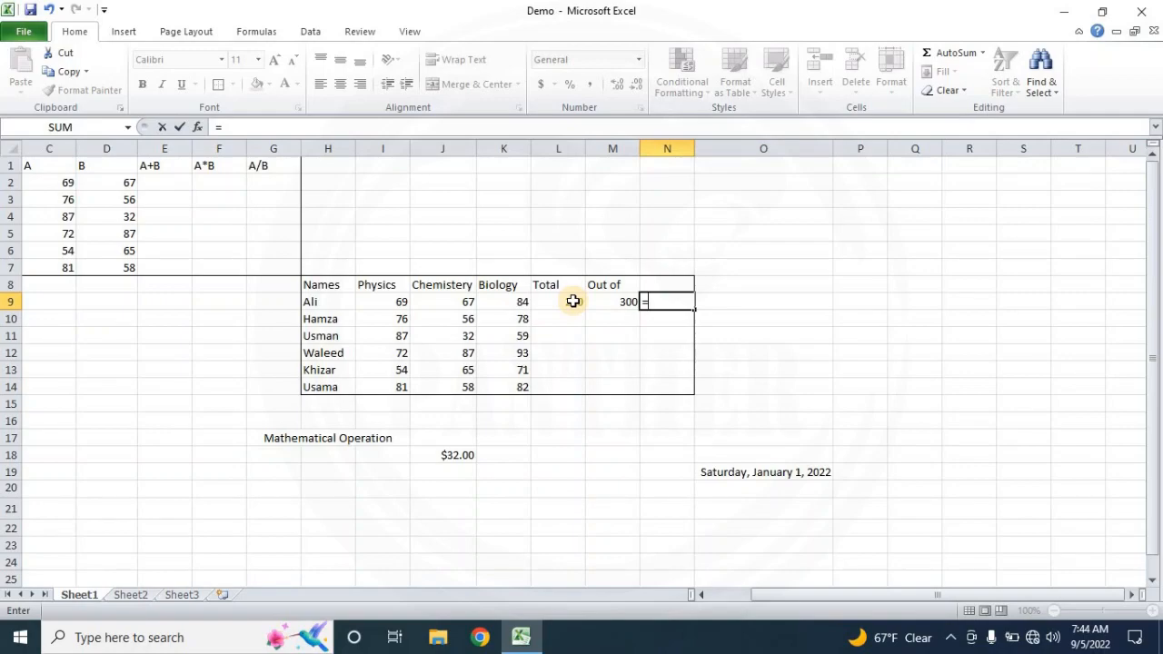
pyautogui.click(574, 301)
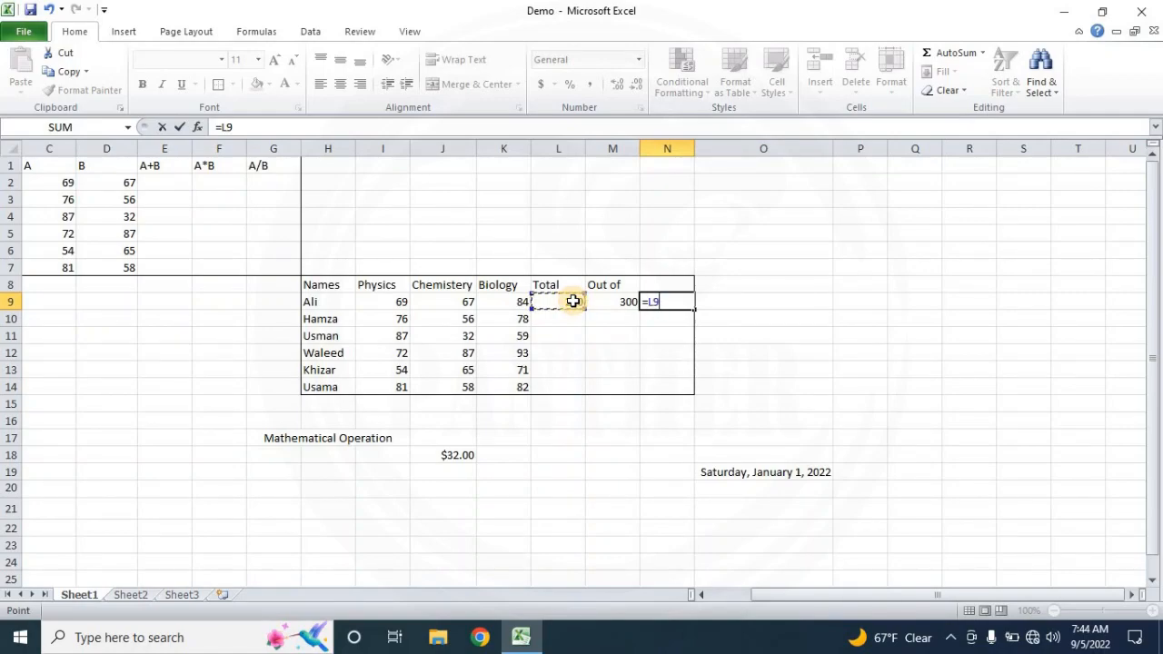
pyautogui.write('/')
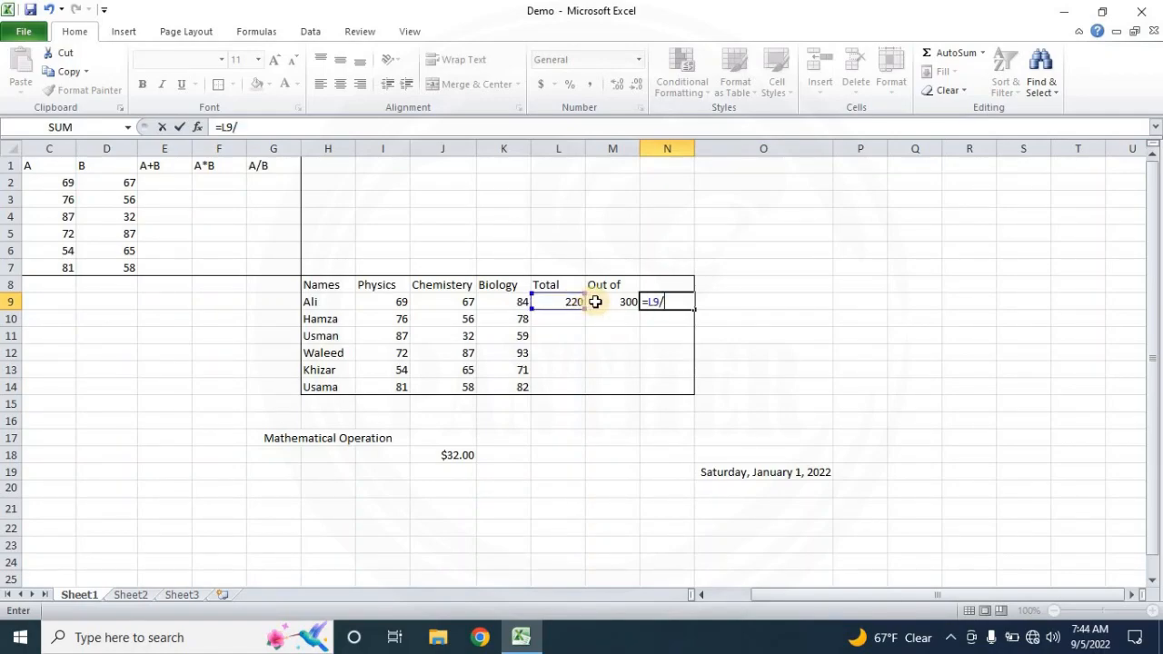
pyautogui.click(596, 302)
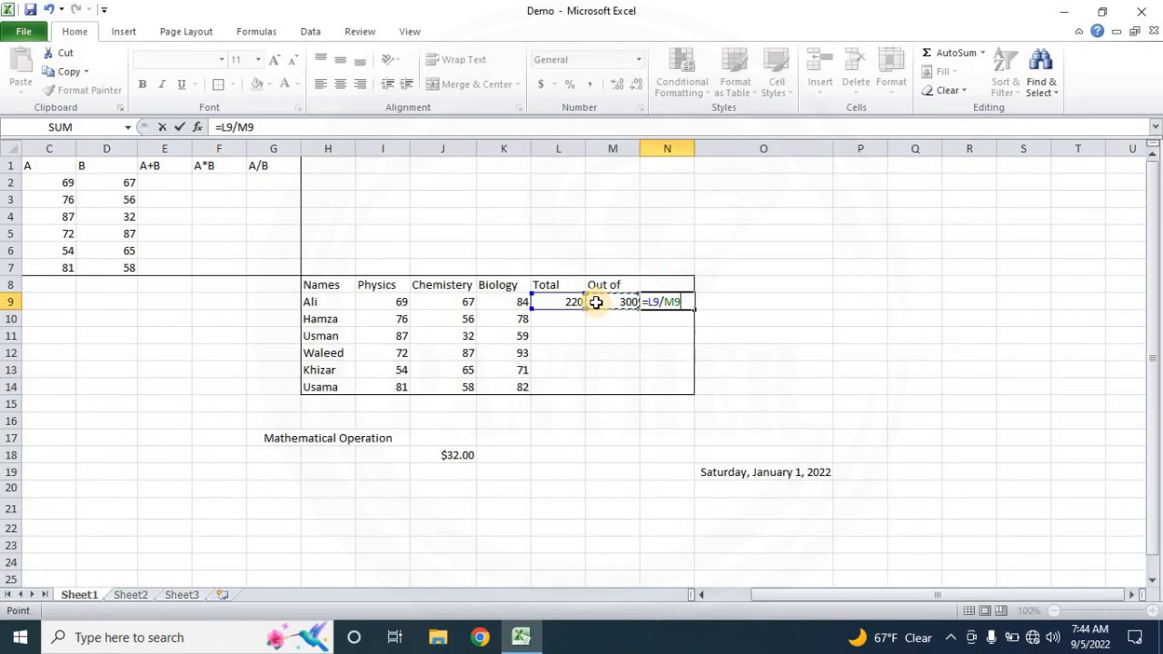
pyautogui.press('Return')
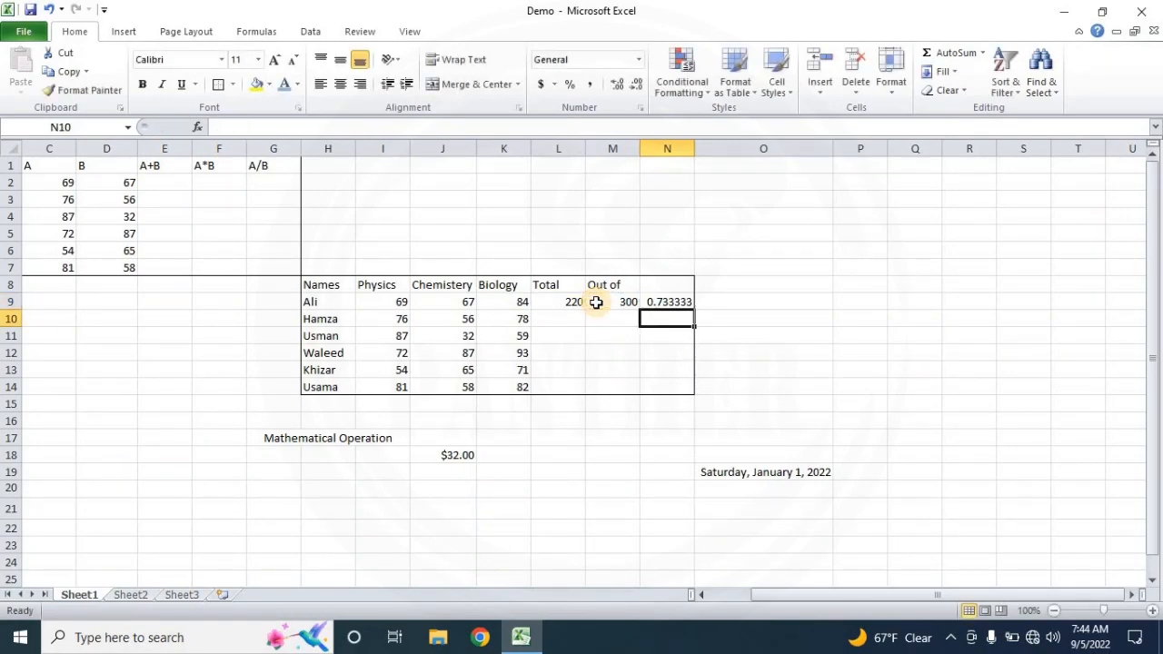
# Apply the Percentage number format to cell N9.
pyautogui.click(670, 300)
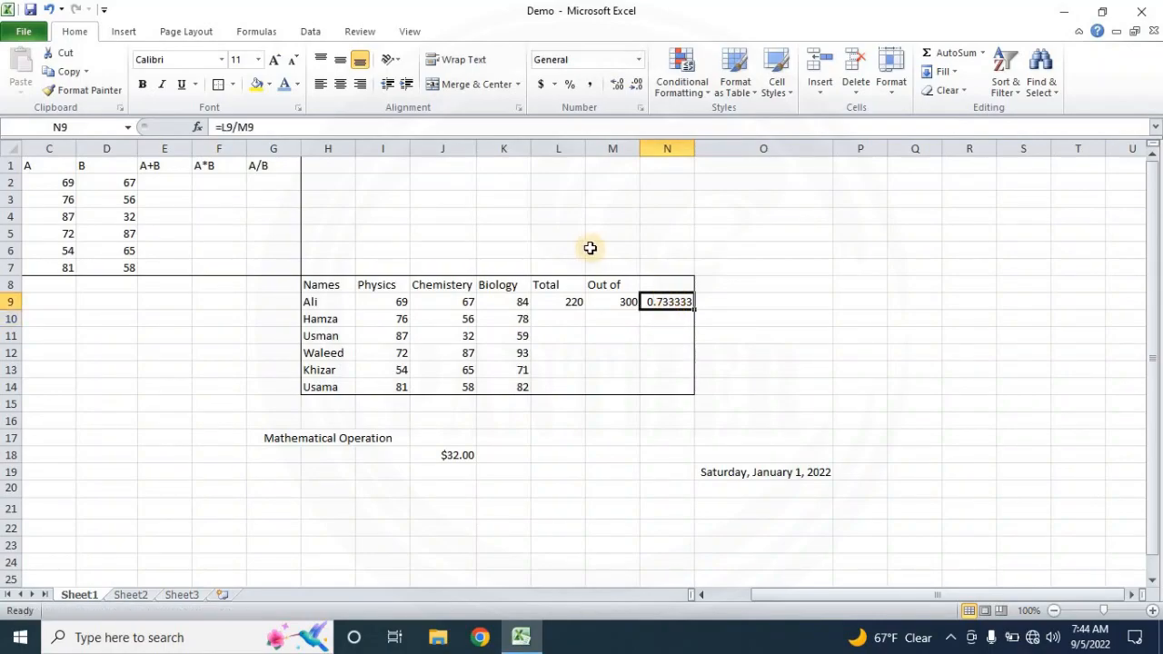
pyautogui.click(572, 86)
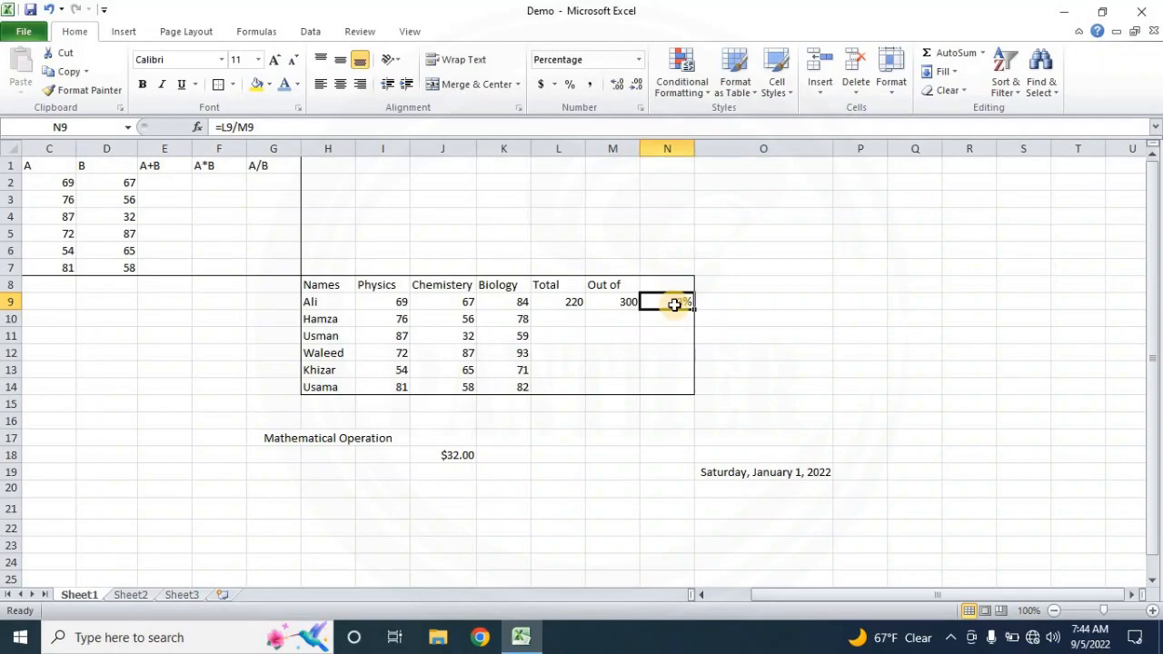
pyautogui.click(679, 318)
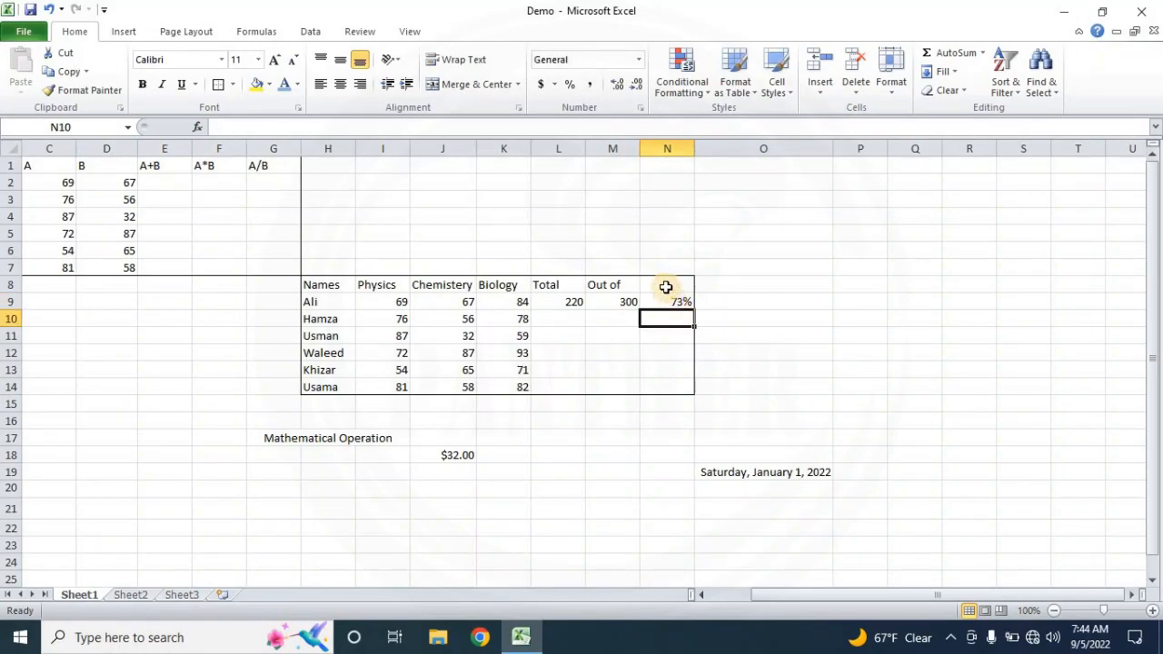
# Clear the contents of cell N9 and enter the heading %age in cell N8.
pyautogui.click(667, 295)
pyautogui.press('Delete')
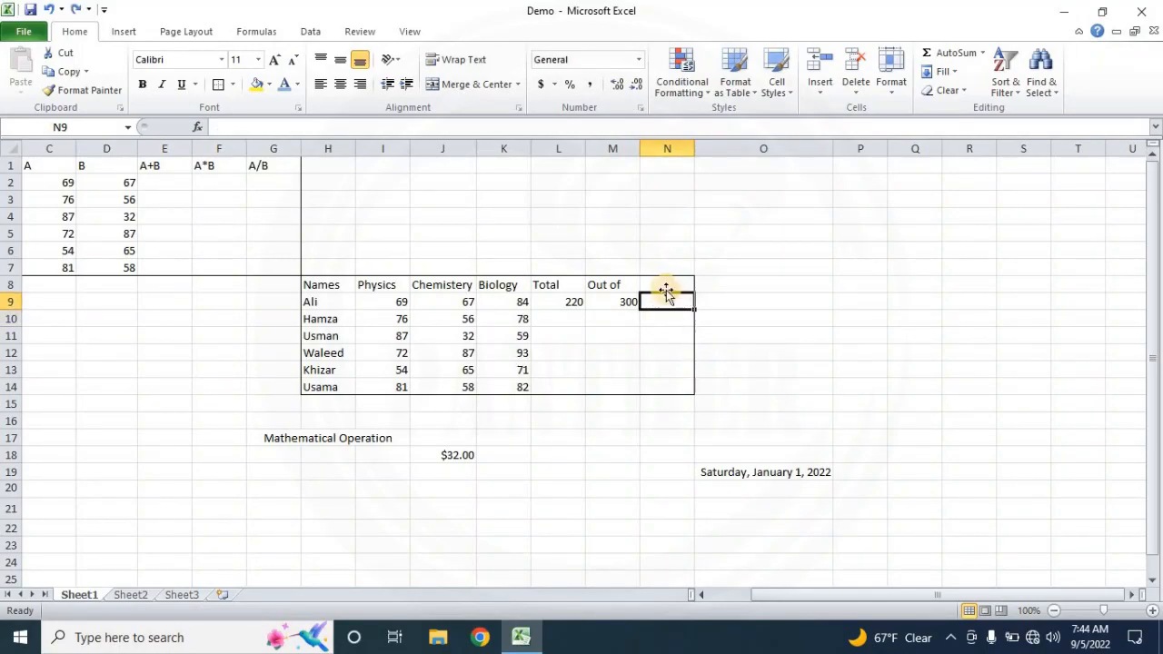
pyautogui.click(666, 284)
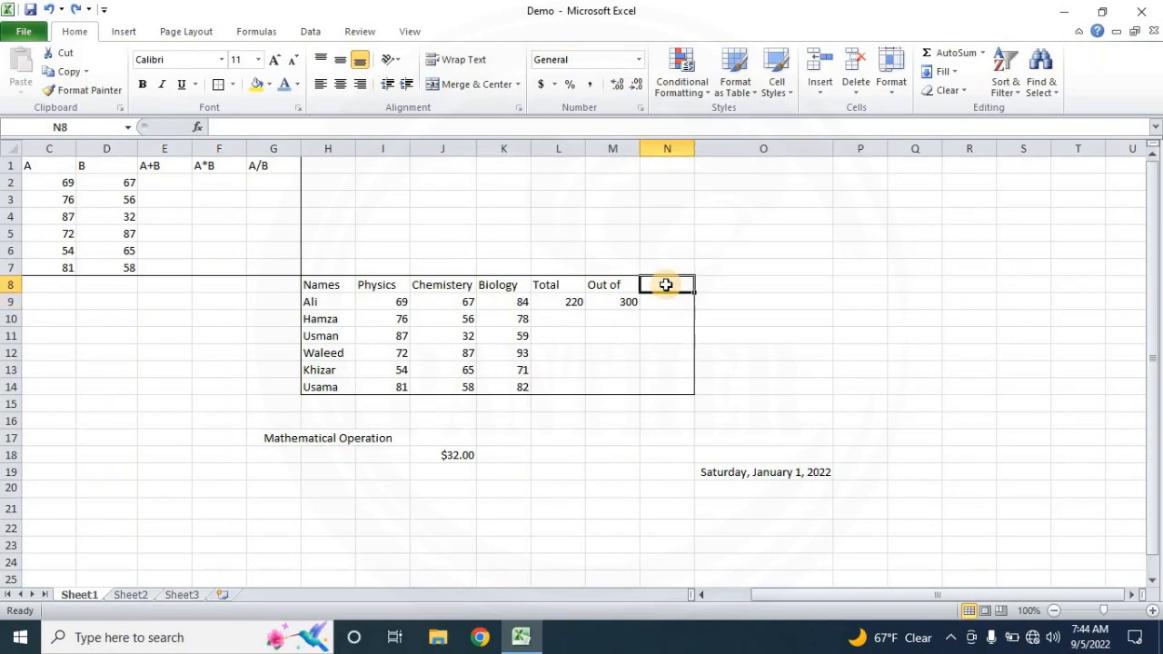
pyautogui.write('%age')
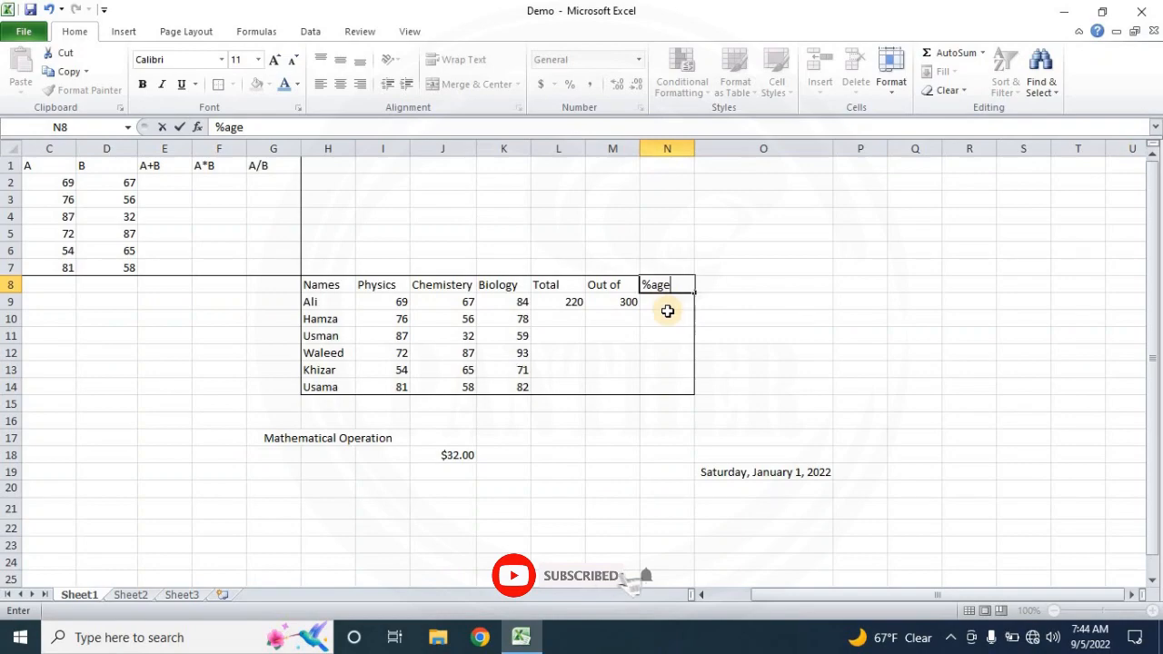
# Calculate the first student's percentage in the %age column with the formula =L9/M9.
pyautogui.click(667, 306)
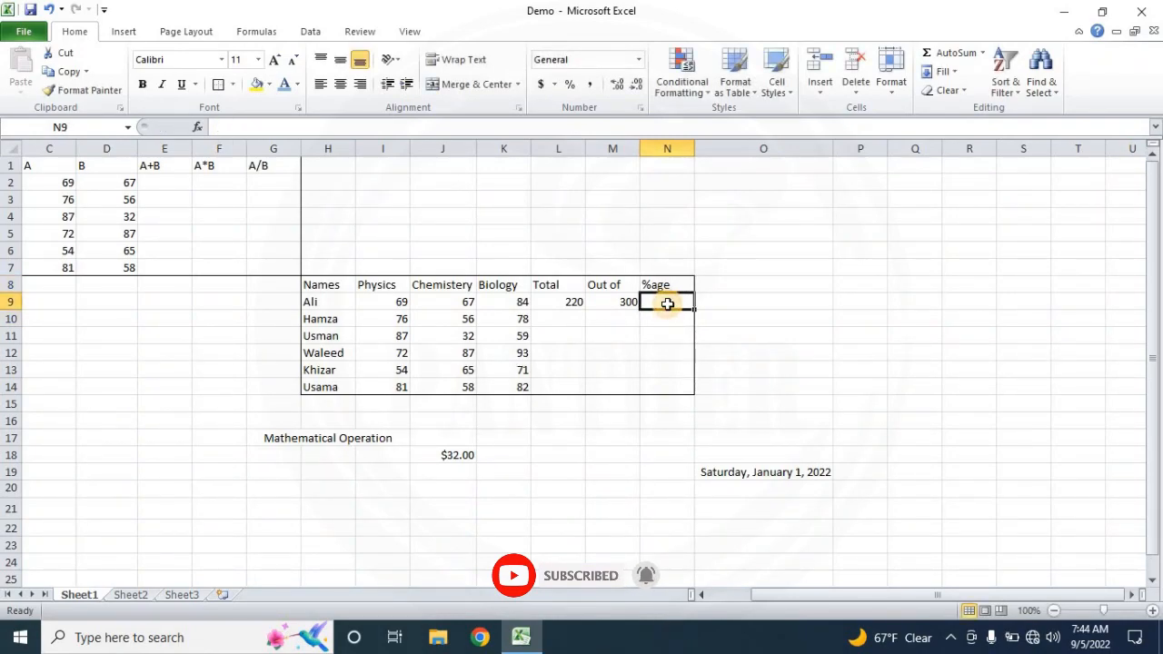
pyautogui.write('=')
pyautogui.click(572, 307)
pyautogui.write('/')
pyautogui.click(605, 304)
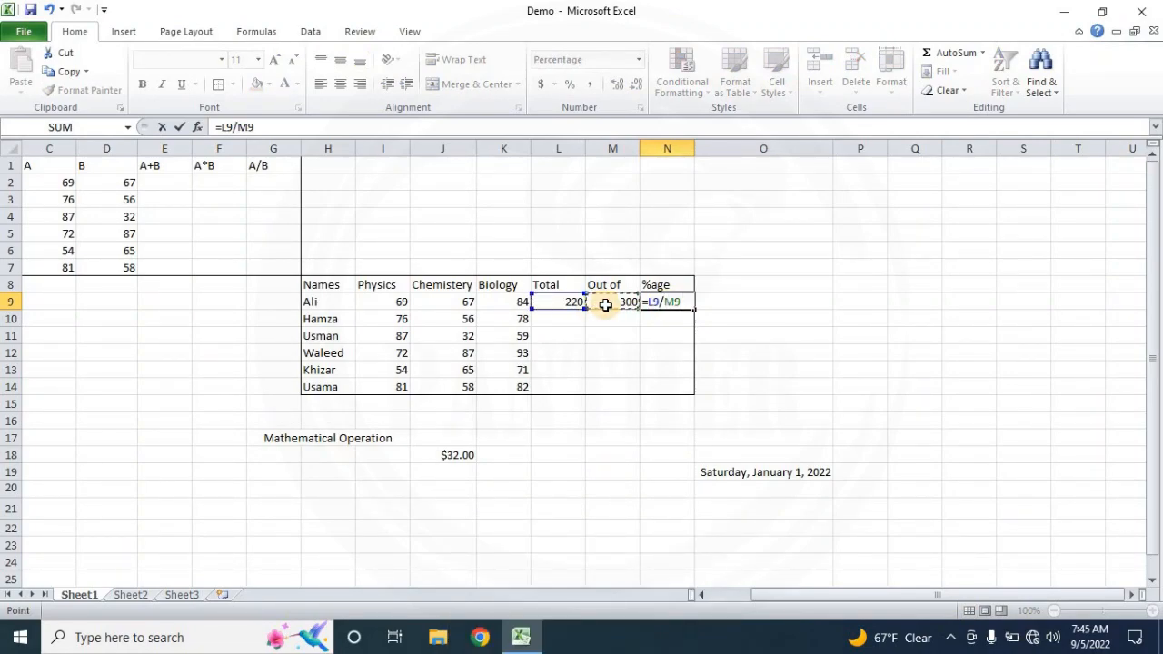
pyautogui.press('Return')
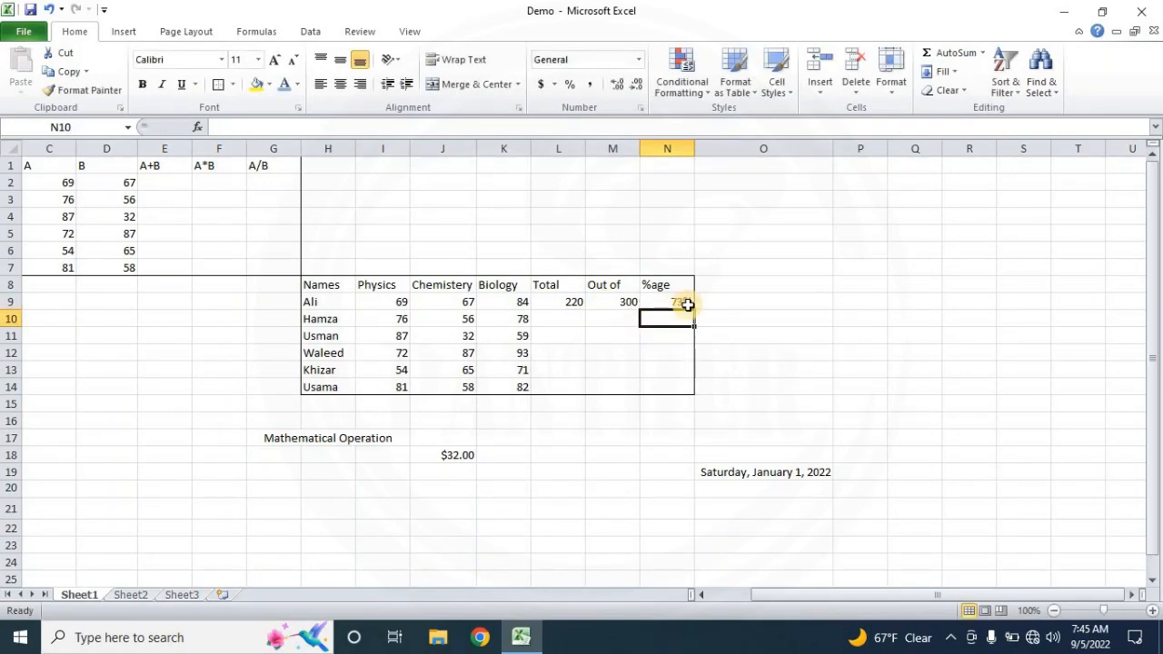
# Fill the Total formula from L9 down to L14 for the remaining students.
pyautogui.click(672, 331)
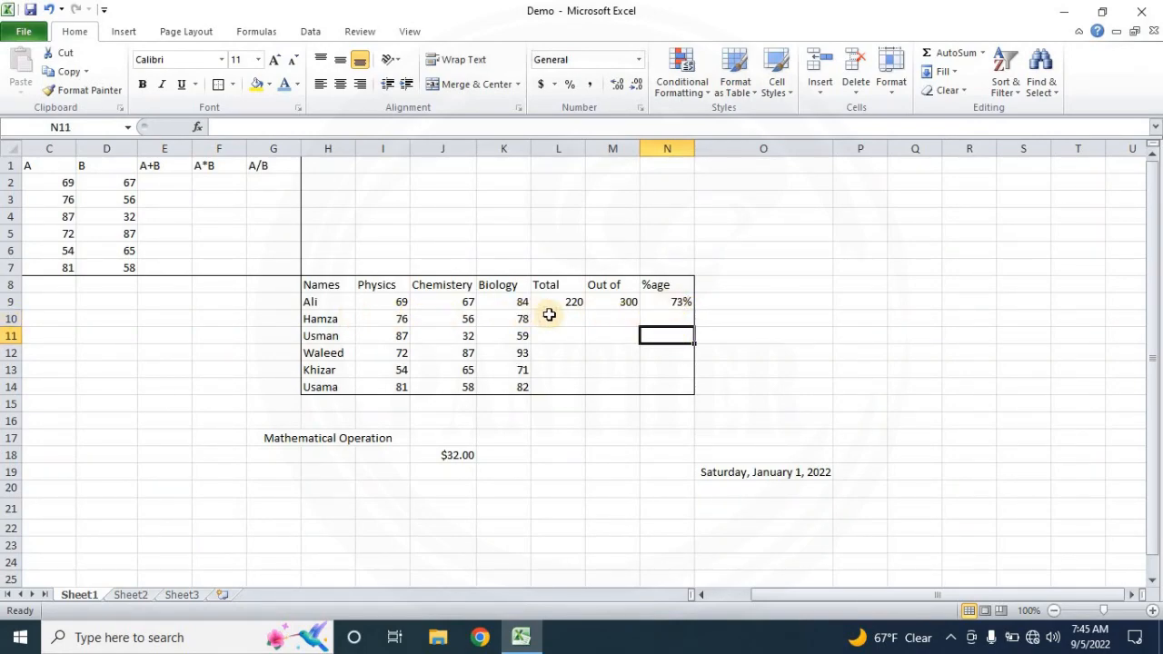
pyautogui.click(671, 304)
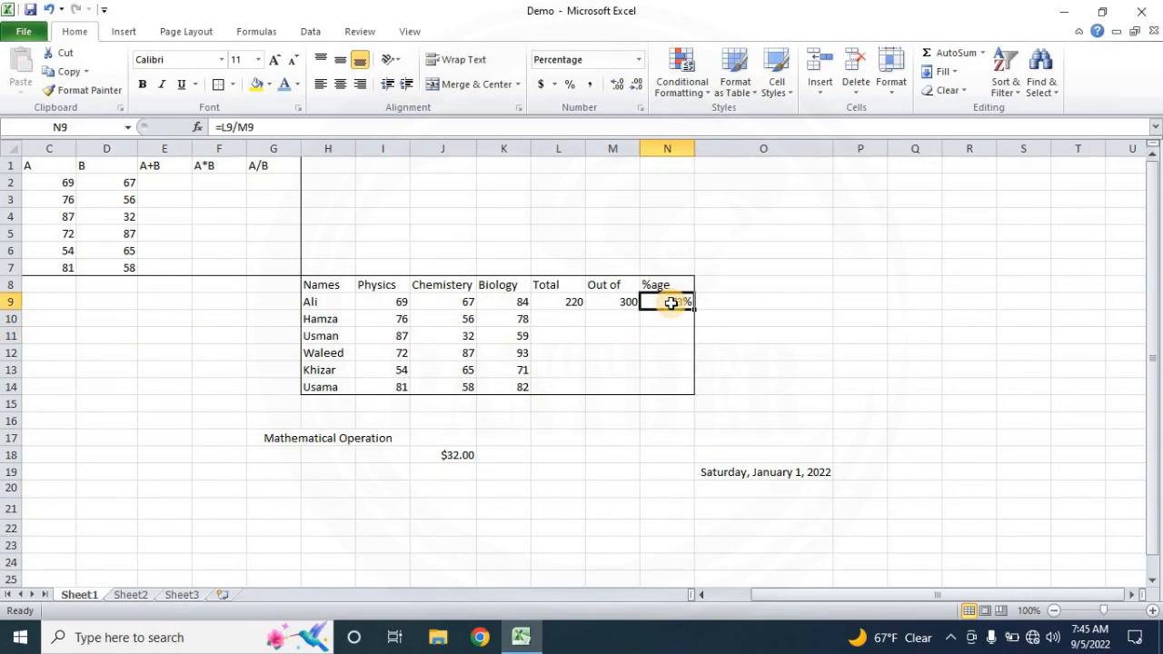
pyautogui.click(579, 306)
pyautogui.moveTo(587, 311); pyautogui.dragTo(577, 385)
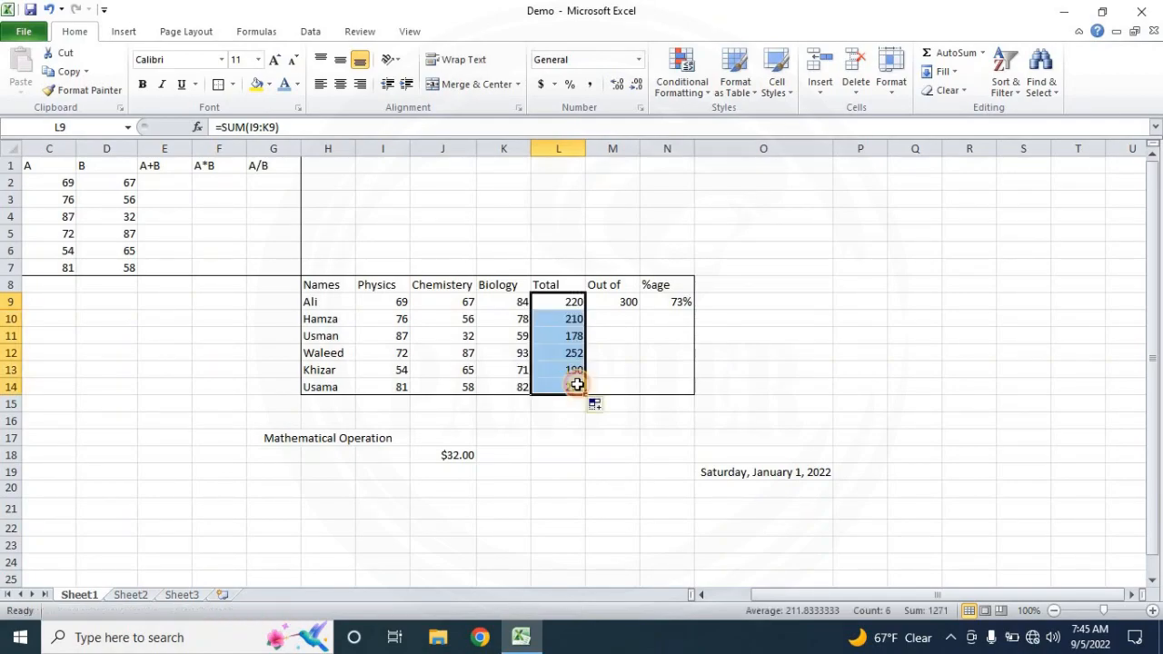
# Copy the Out of value 300 from M9 down through M14.
pyautogui.click(622, 353)
pyautogui.click(623, 307)
pyautogui.moveTo(641, 312); pyautogui.dragTo(660, 384)
pyautogui.click(660, 383)
# Fill the percentage formula from N9 down to N14 for the remaining students.
pyautogui.click(682, 304)
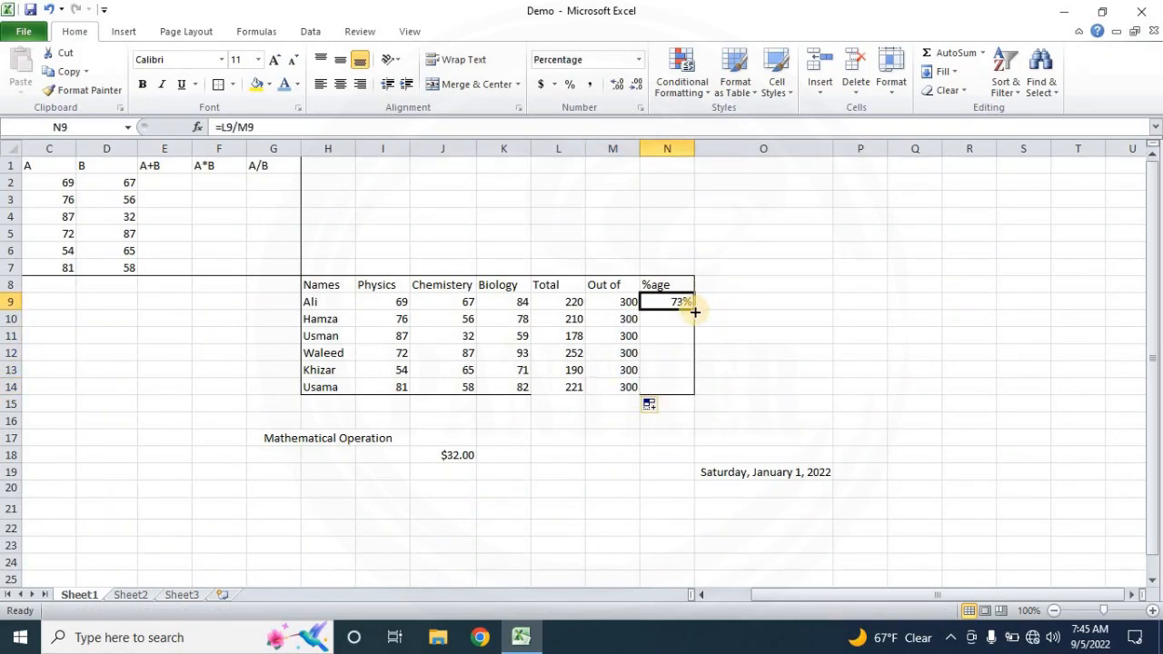
pyautogui.moveTo(695, 311); pyautogui.dragTo(691, 395)
pyautogui.click(681, 434)
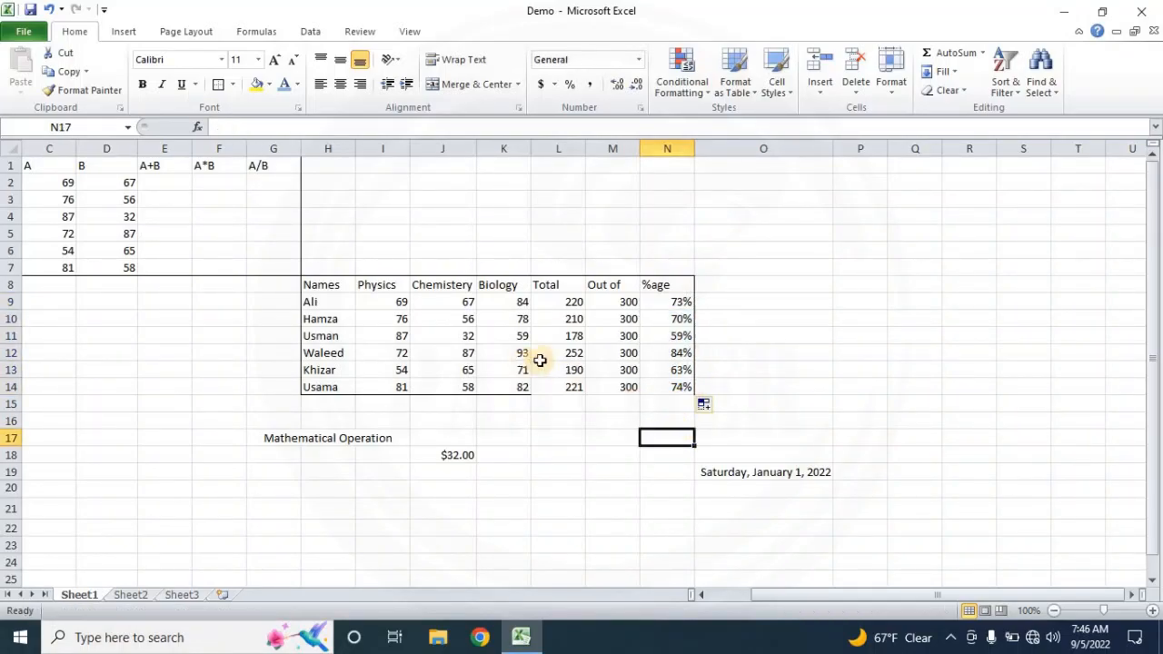
# Select the whole marks table H8:N14 and restore its outside border.
pyautogui.click(670, 419)
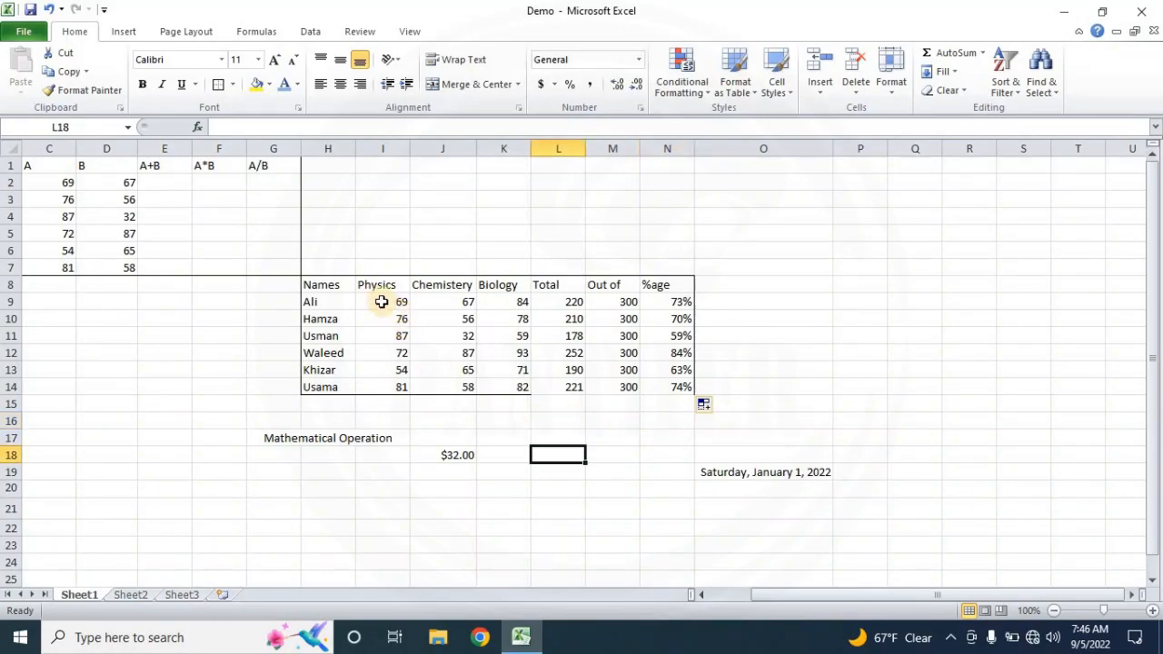
pyautogui.moveTo(313, 284); pyautogui.dragTo(644, 381)
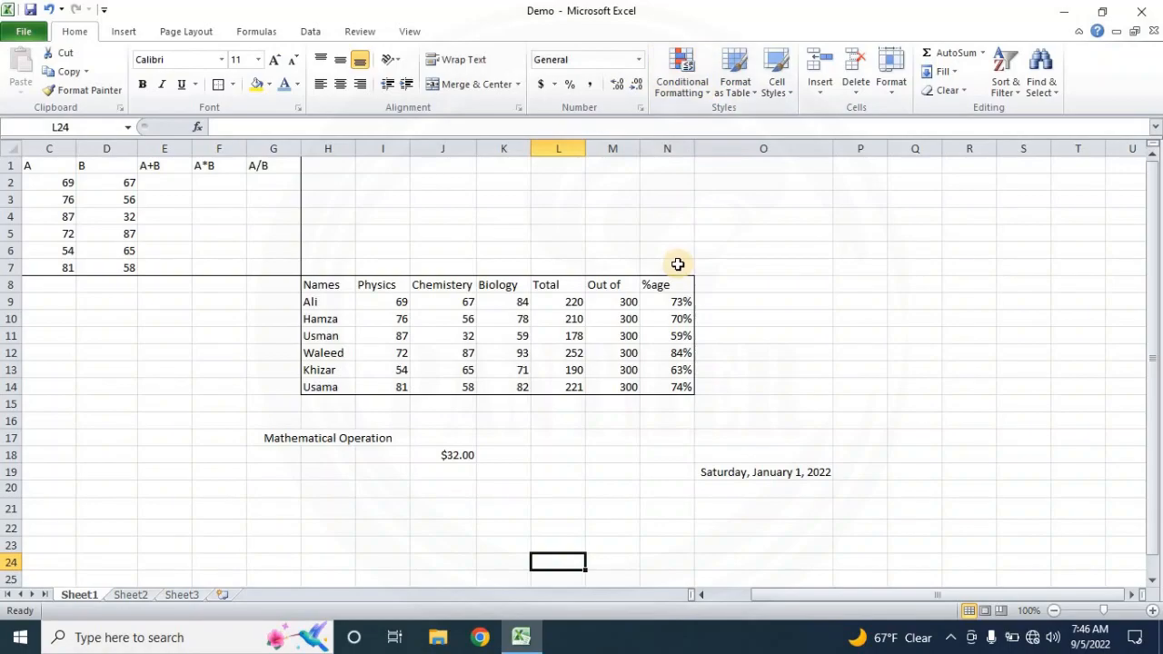
# Add a Less Than 200 conditional formatting rule to the Total values L9:L14 with Light Red Fill with Dark Red Text.
pyautogui.click(708, 93)
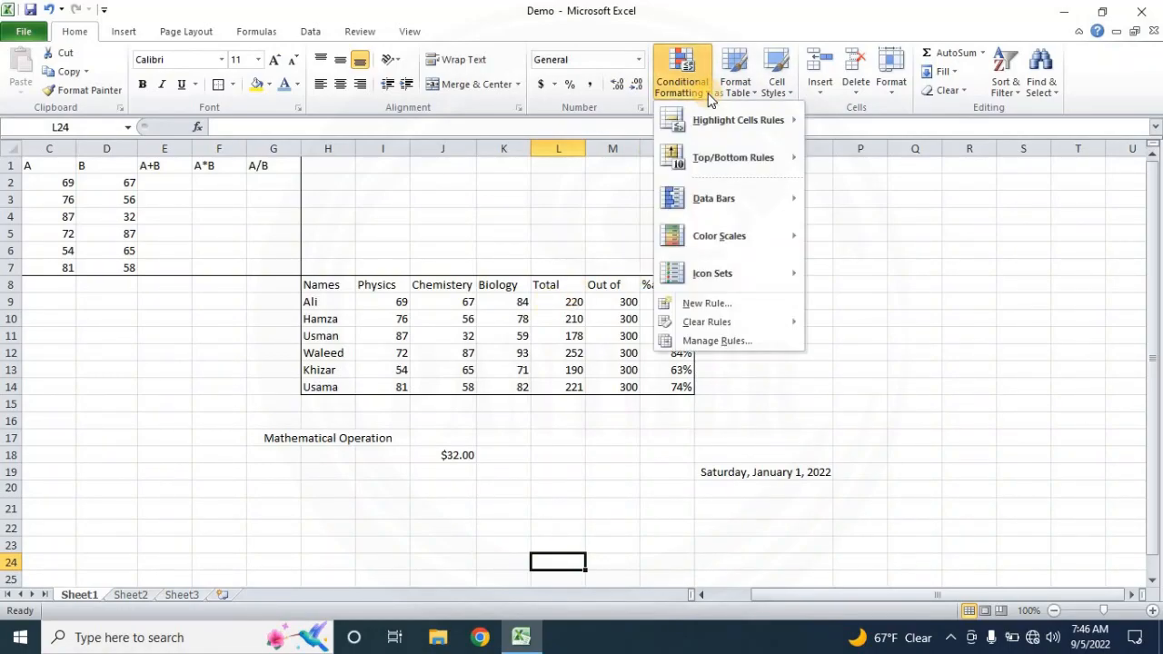
pyautogui.moveTo(743, 120)
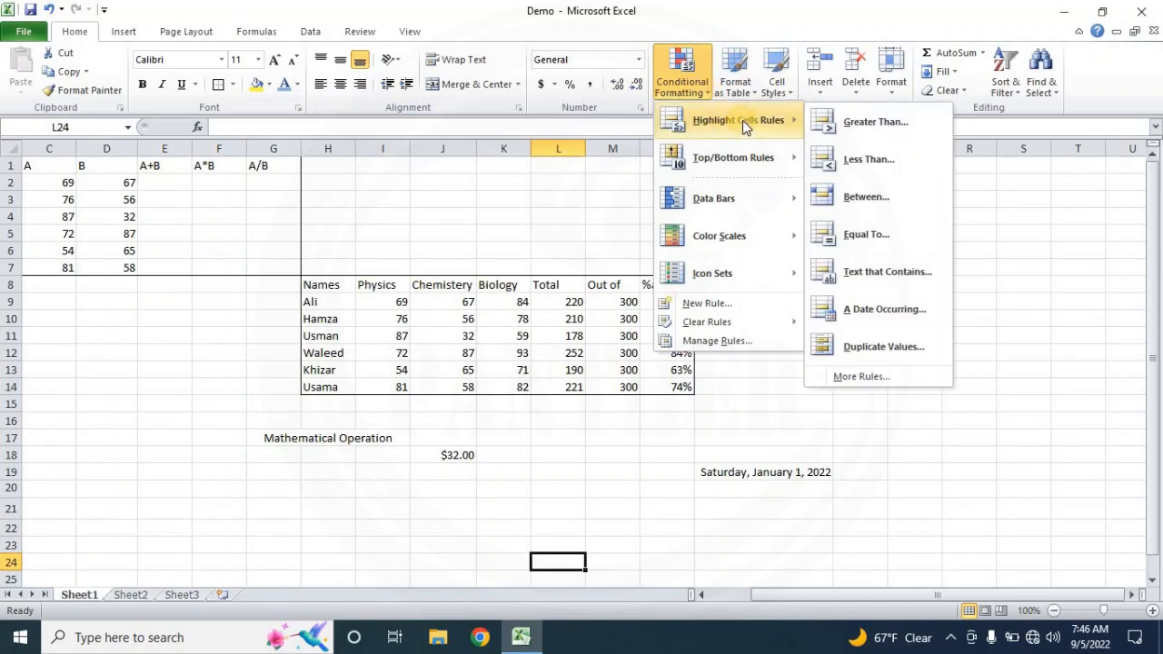
pyautogui.click(558, 304)
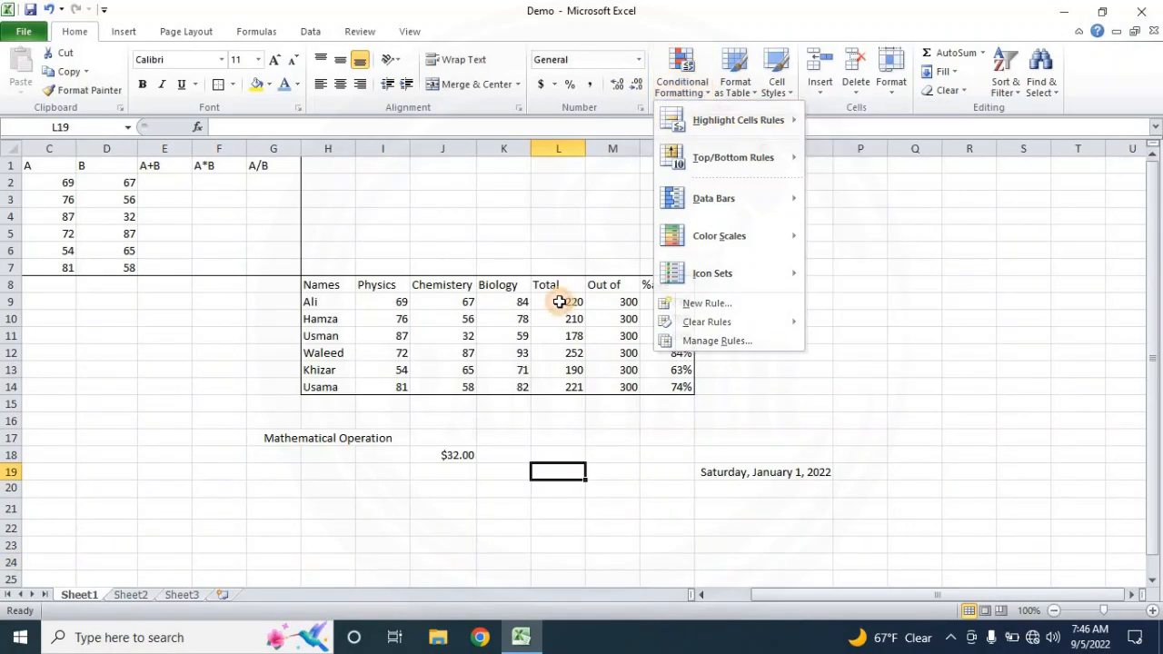
pyautogui.moveTo(560, 306); pyautogui.dragTo(568, 388)
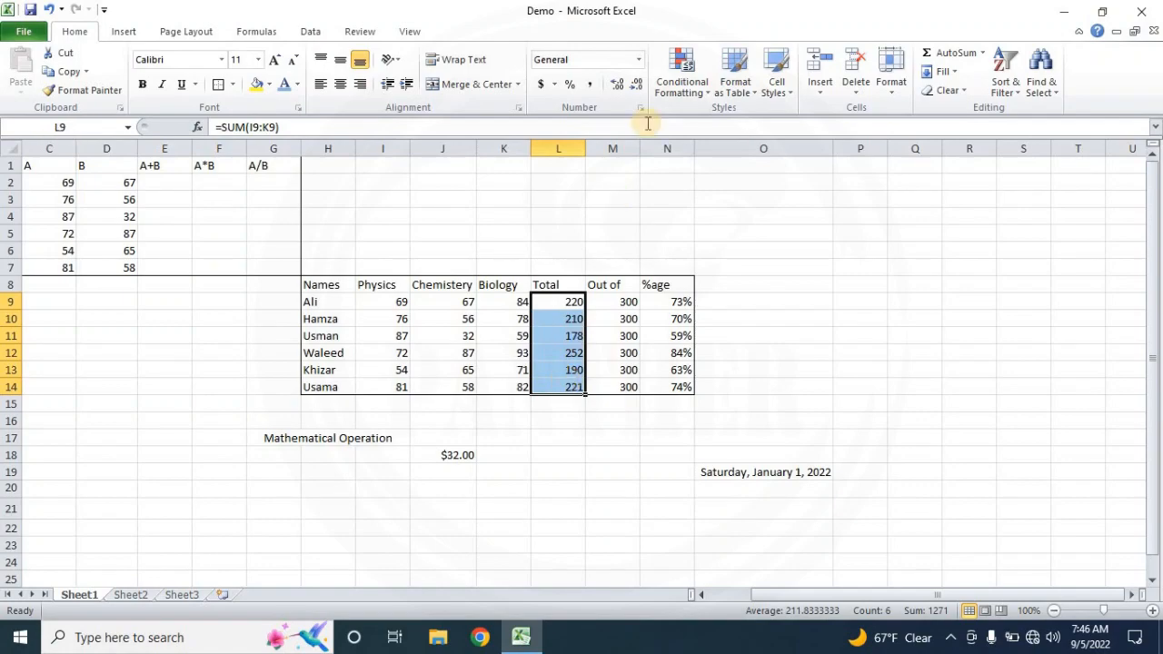
pyautogui.click(706, 100)
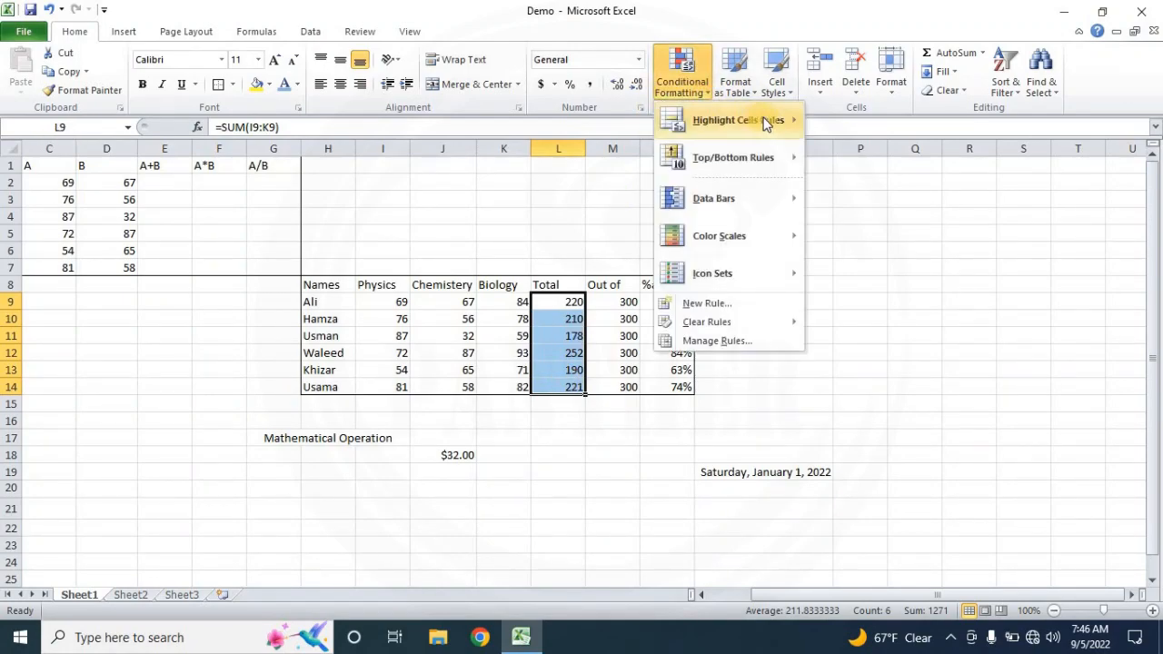
pyautogui.moveTo(769, 116)
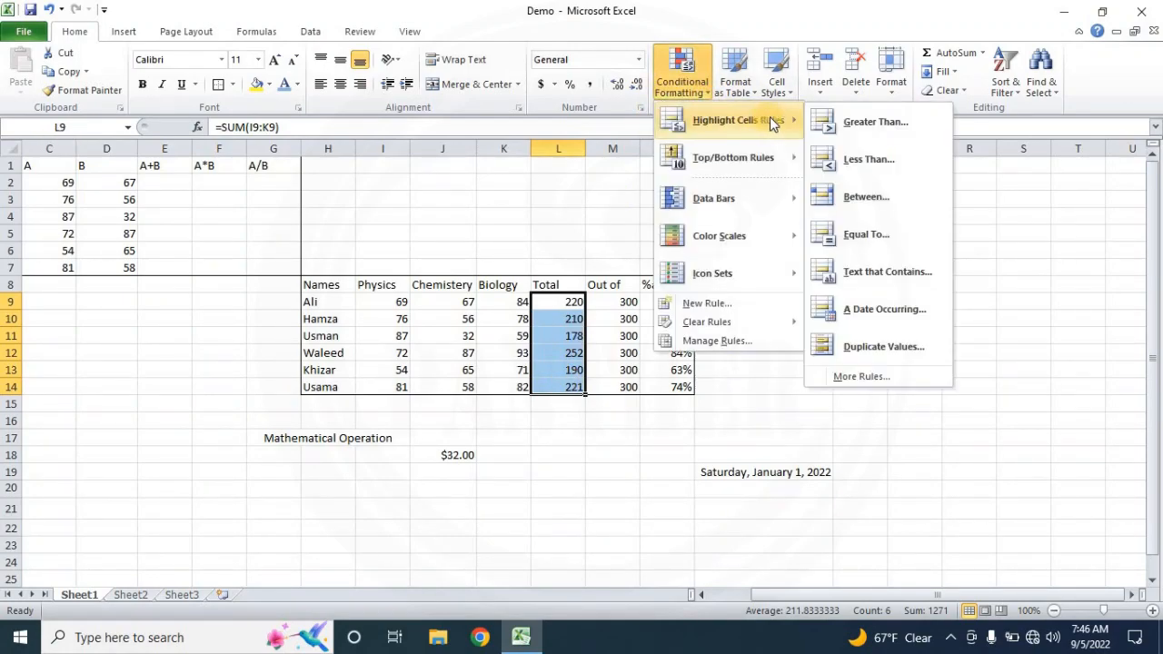
pyautogui.click(865, 175)
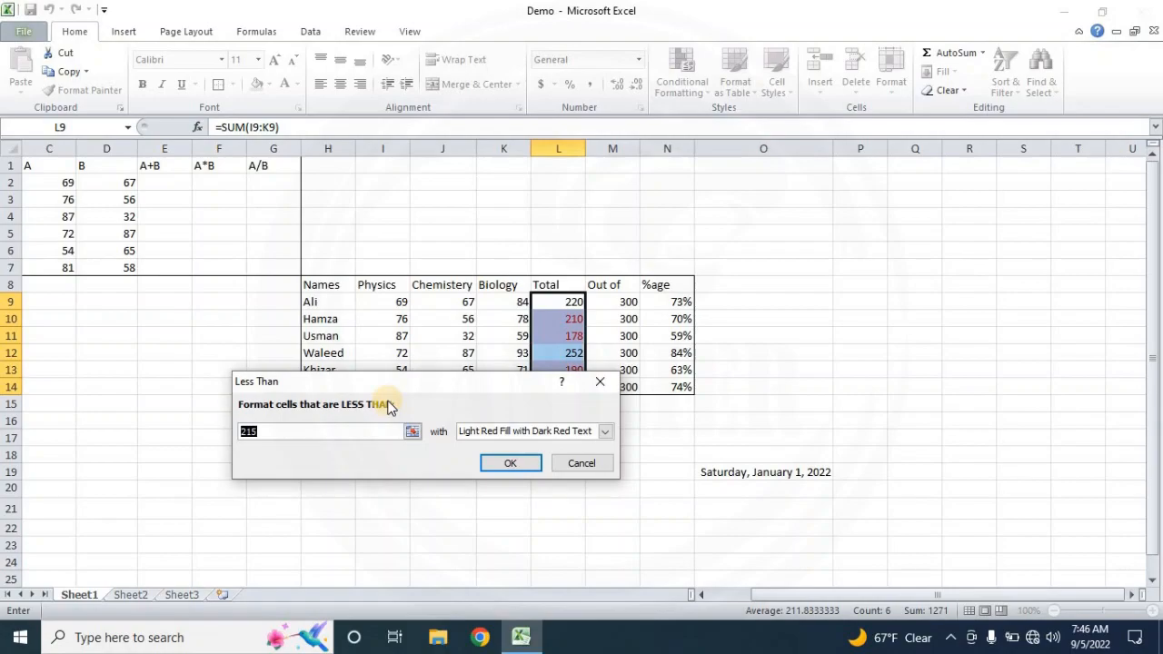
pyautogui.write('200')
pyautogui.moveTo(532, 390); pyautogui.dragTo(424, 456)
pyautogui.moveTo(349, 426); pyautogui.dragTo(351, 407)
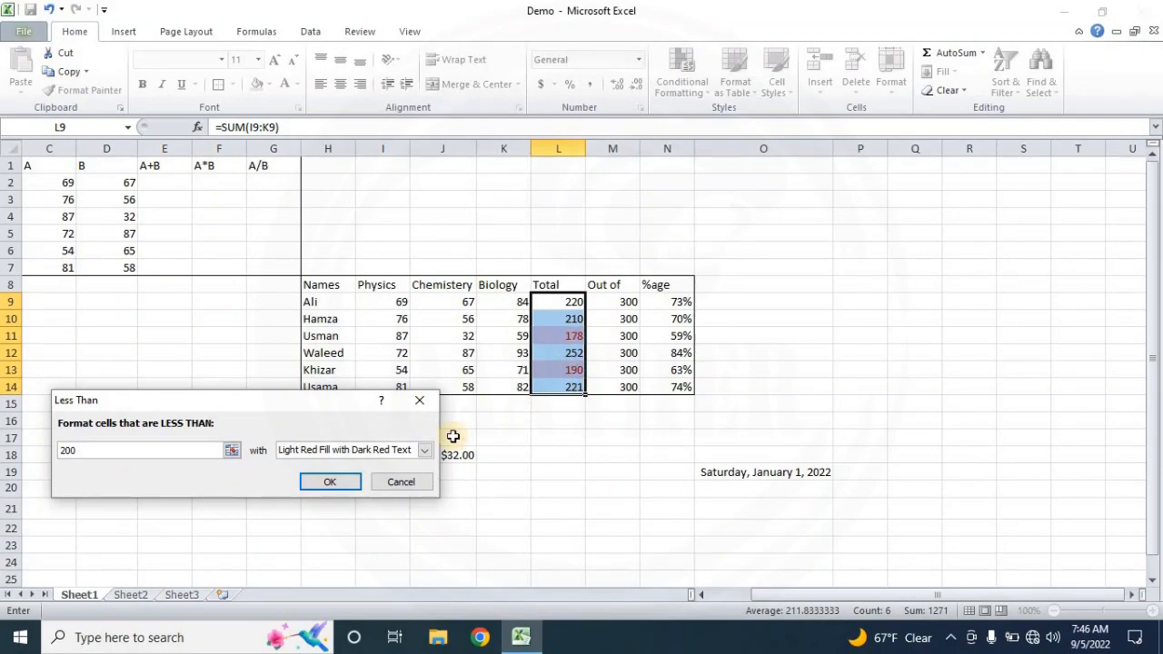
pyautogui.click(348, 481)
pyautogui.click(502, 448)
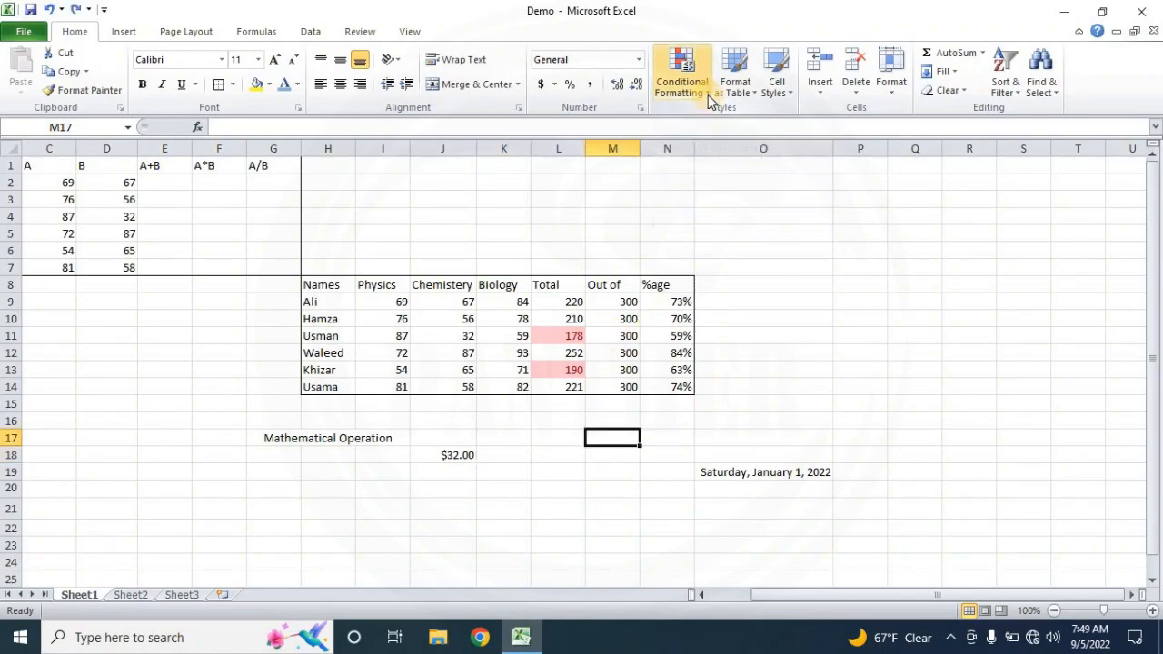
# Select the whole marks table H8:N14, including its header row, for table formatting.
pyautogui.click(708, 94)
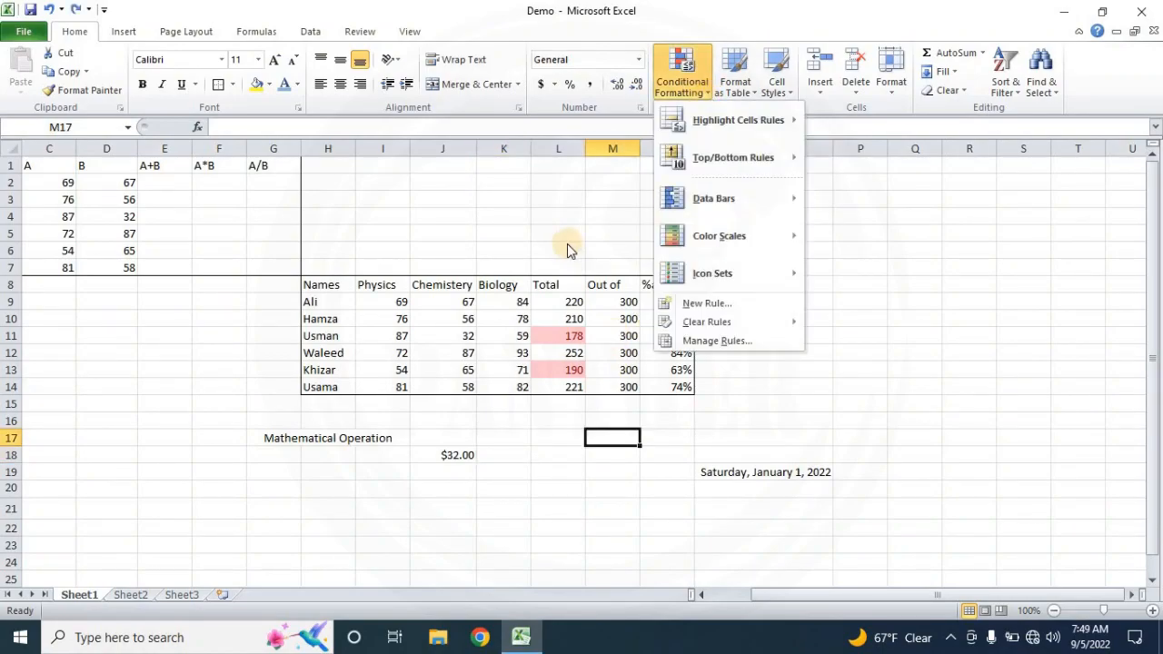
pyautogui.click(743, 95)
pyautogui.click(742, 93)
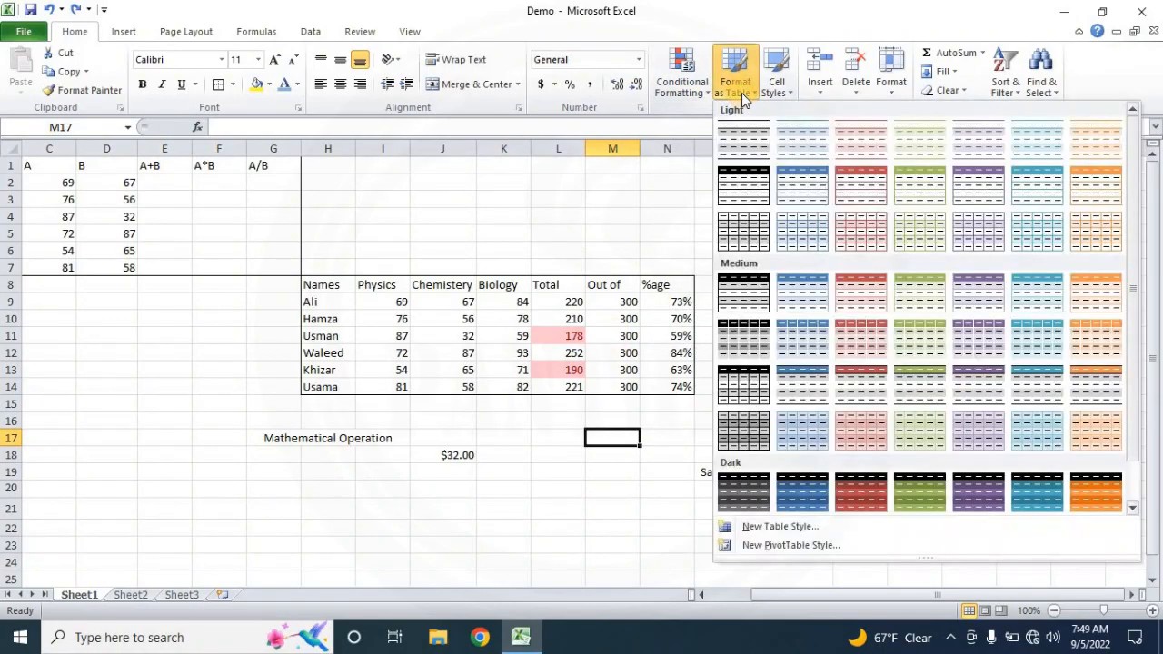
pyautogui.click(368, 308)
pyautogui.moveTo(322, 284); pyautogui.dragTo(677, 390)
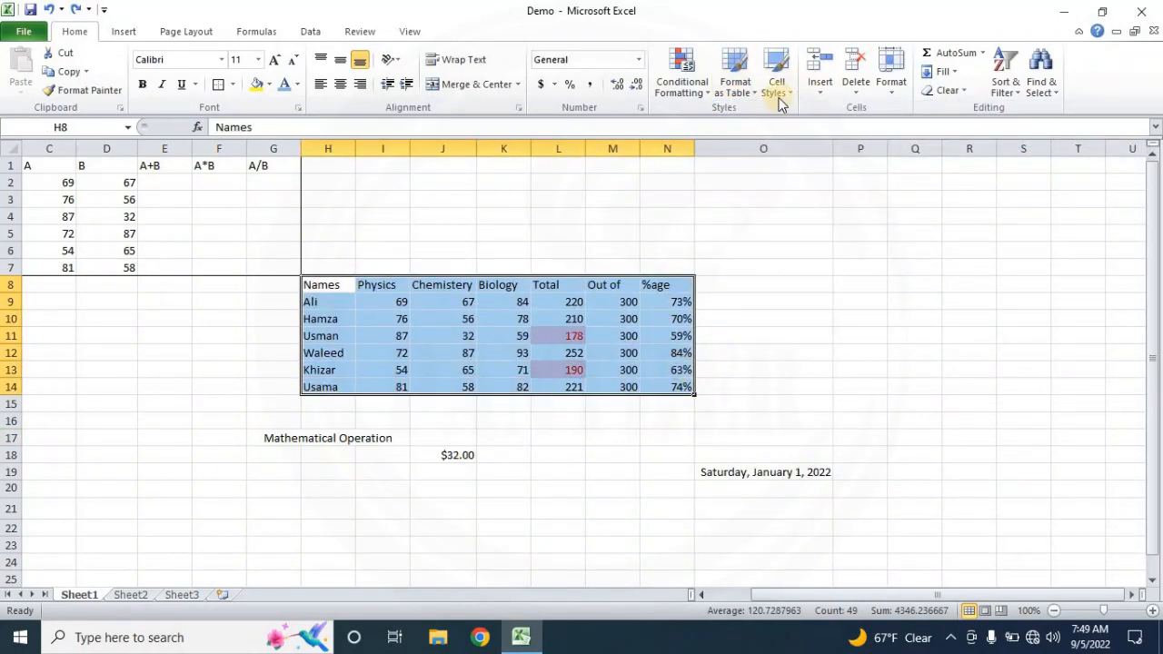
pyautogui.click(738, 87)
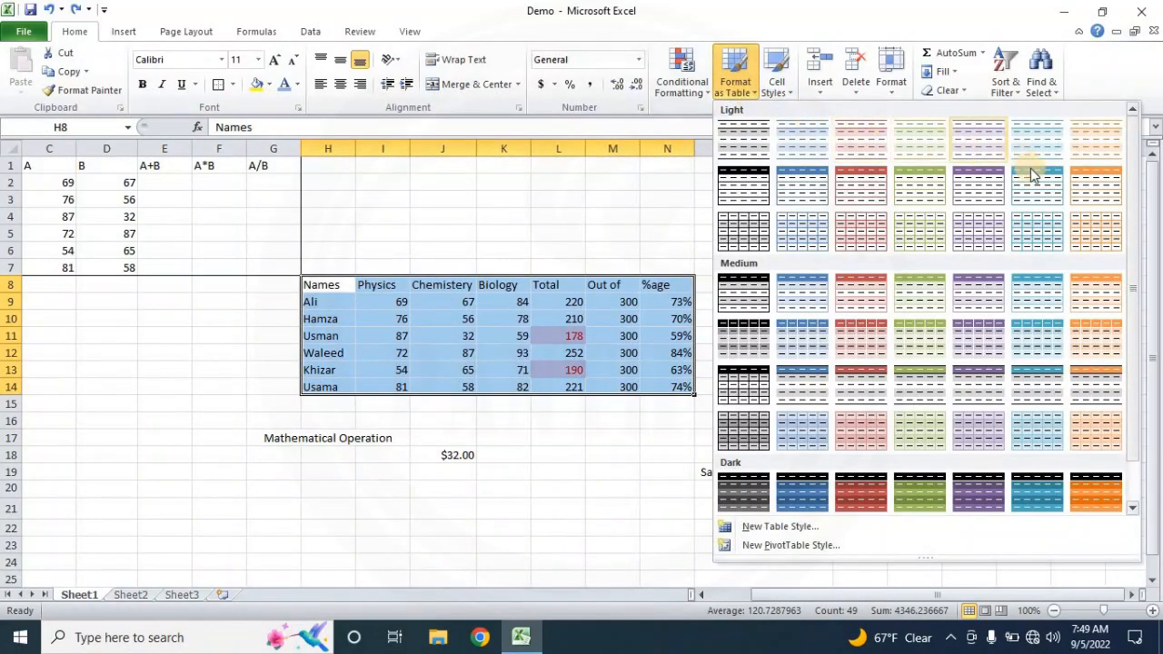
pyautogui.click(859, 232)
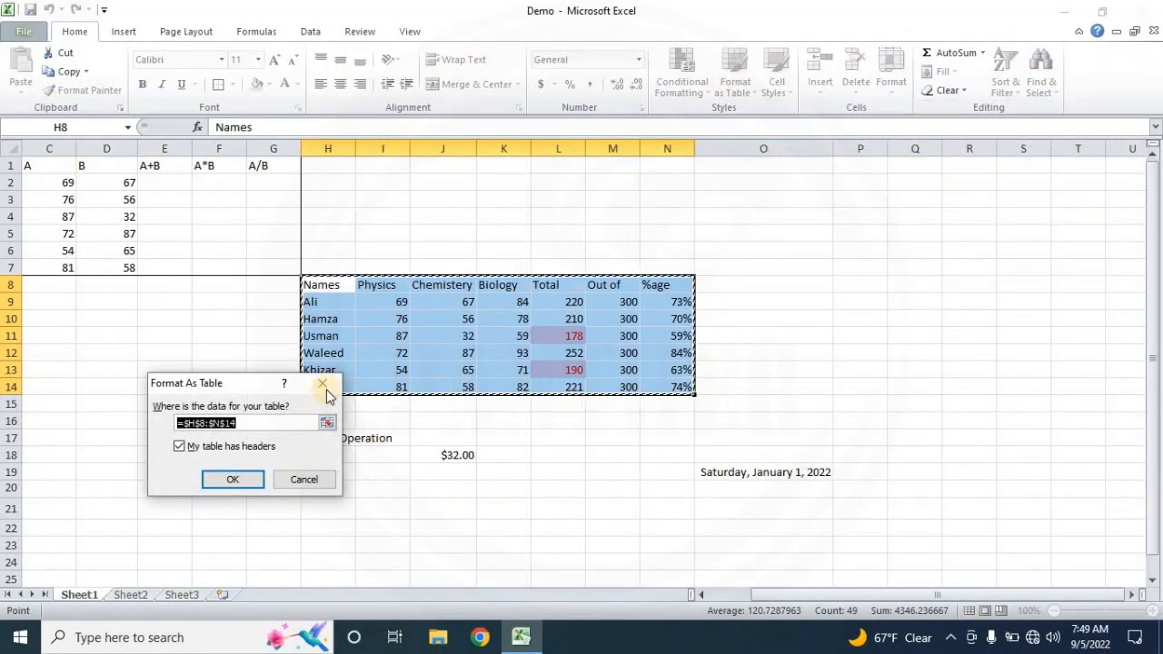
pyautogui.click(323, 385)
# Format the marks range H8:N14 as a table with headers, using the orange Light style with a solid header row.
pyautogui.click(736, 84)
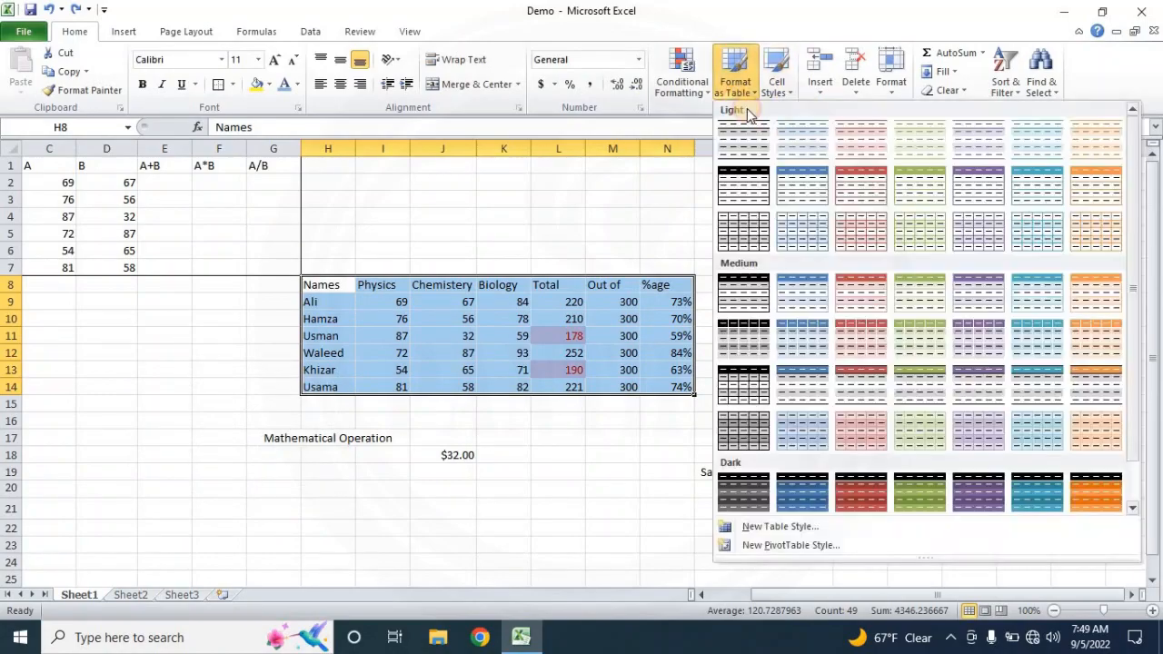
pyautogui.click(1099, 185)
pyautogui.click(242, 478)
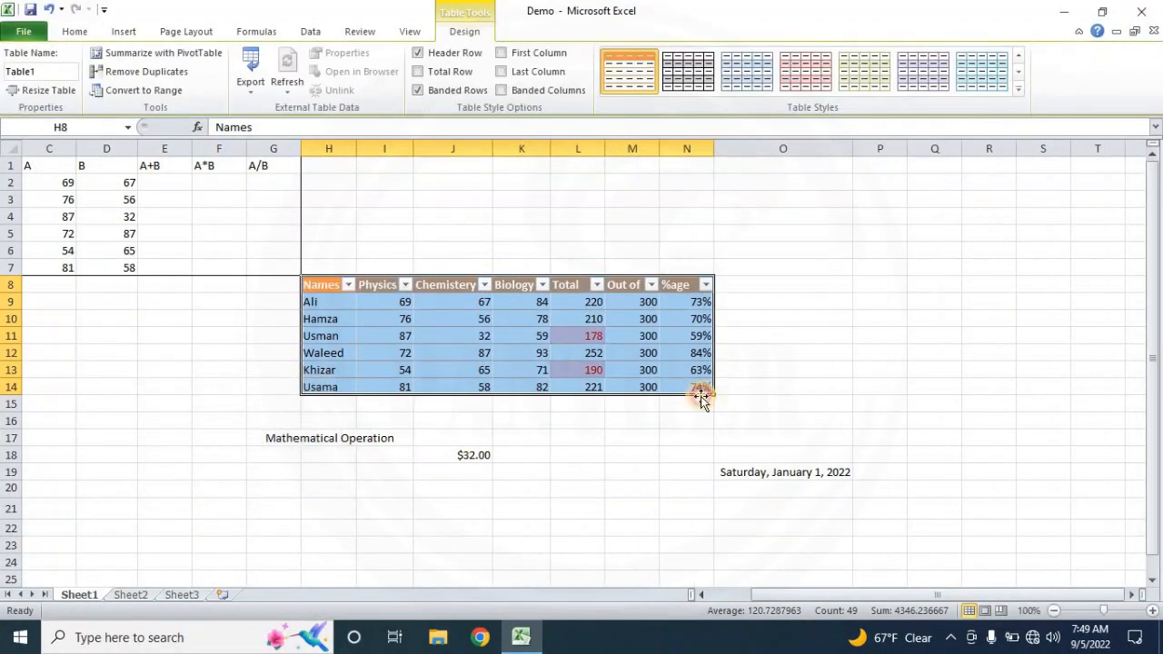
pyautogui.click(453, 438)
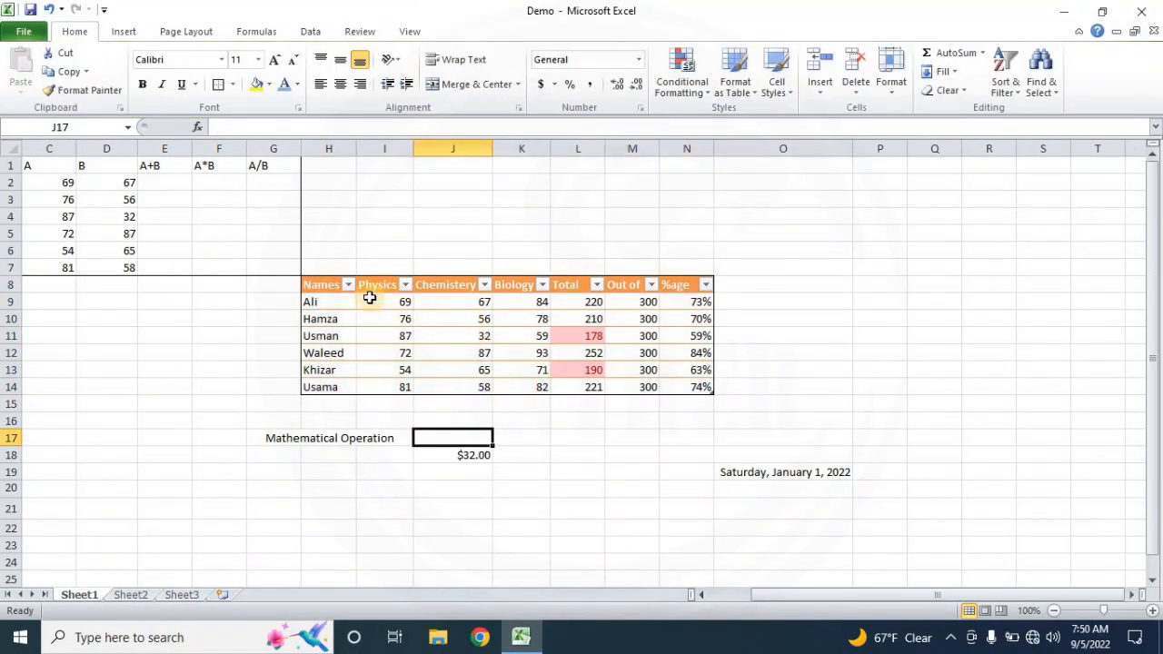
# Sort the marks table by %age from smallest to largest, and re-sort it from largest to smallest.
pyautogui.click(706, 285)
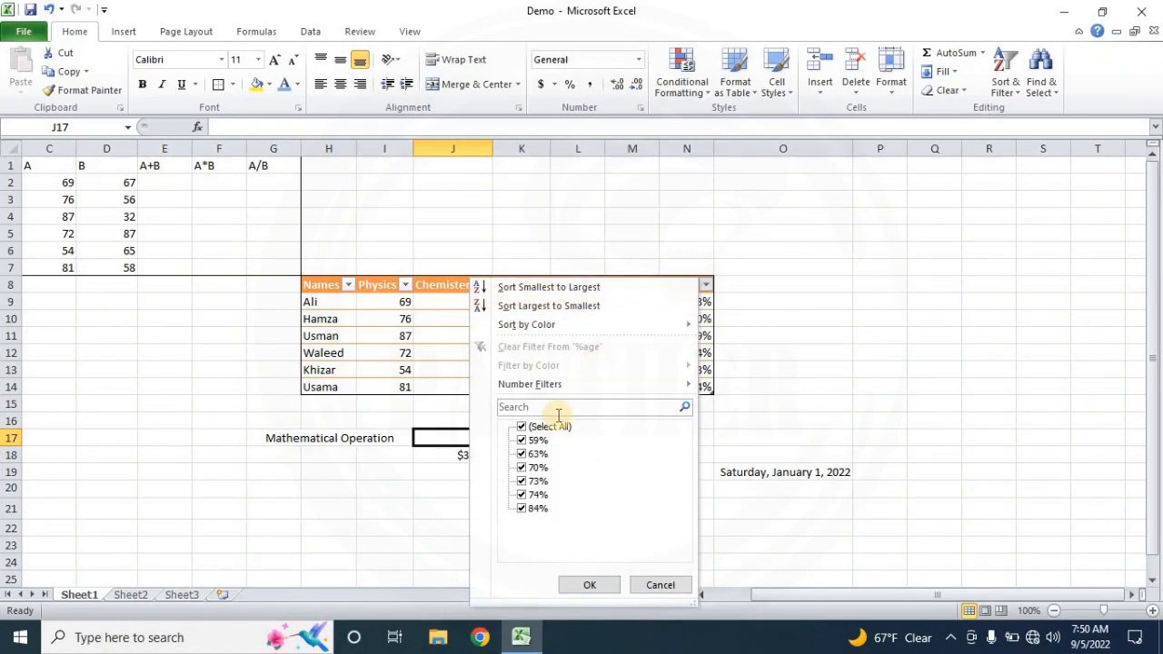
pyautogui.click(542, 294)
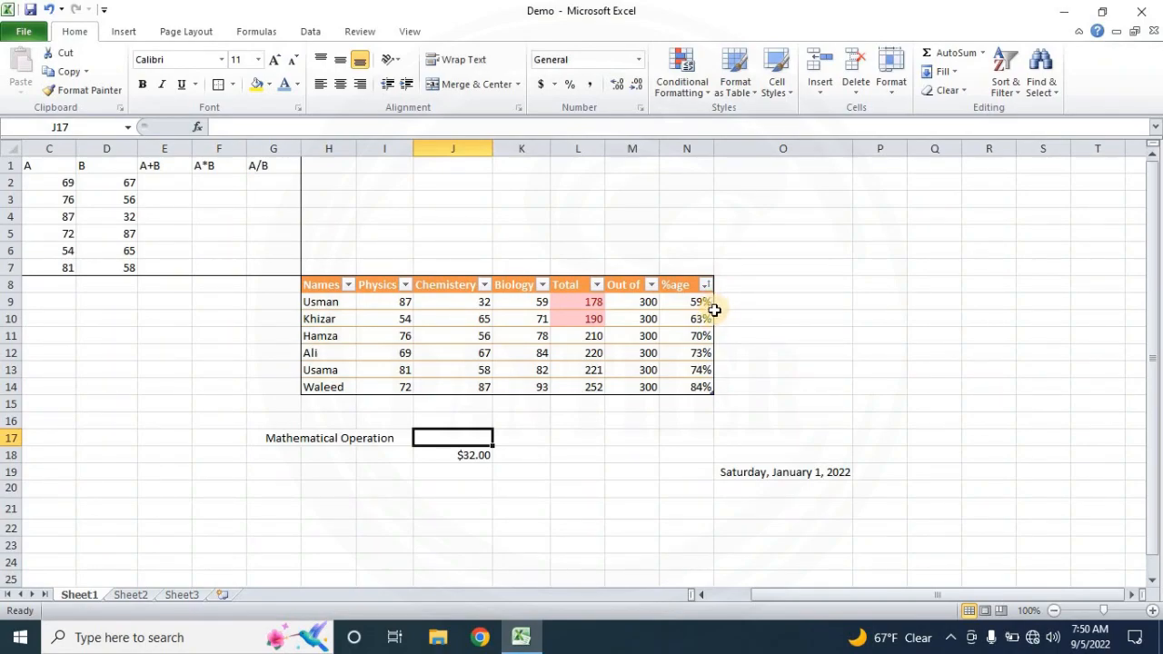
pyautogui.click(706, 285)
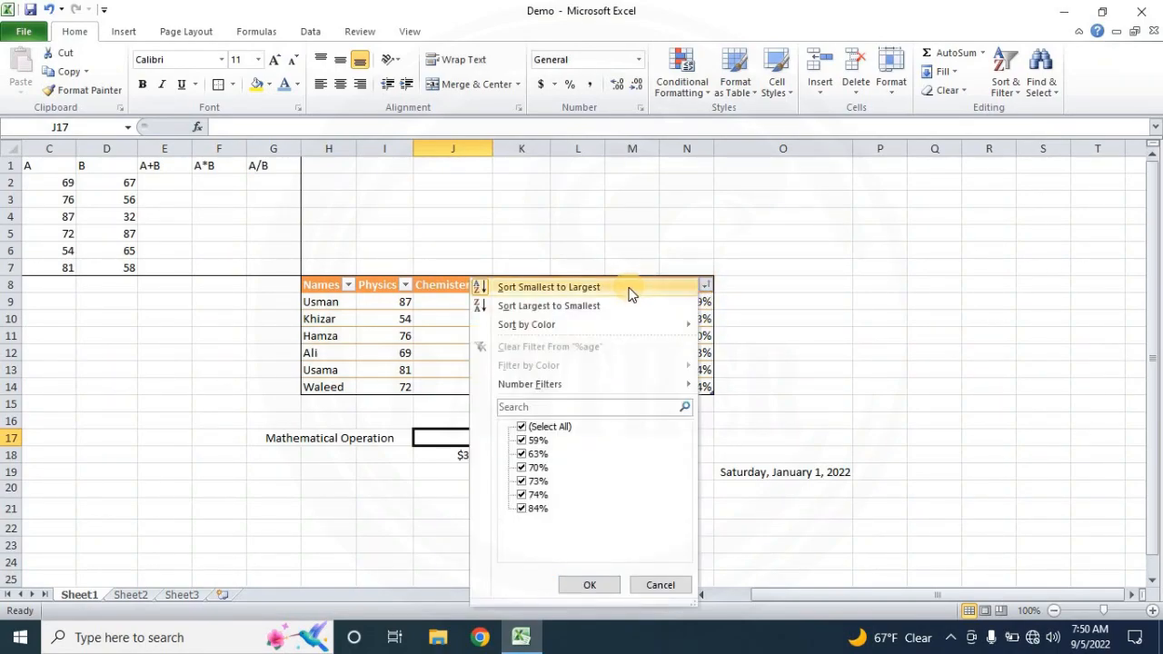
pyautogui.click(586, 307)
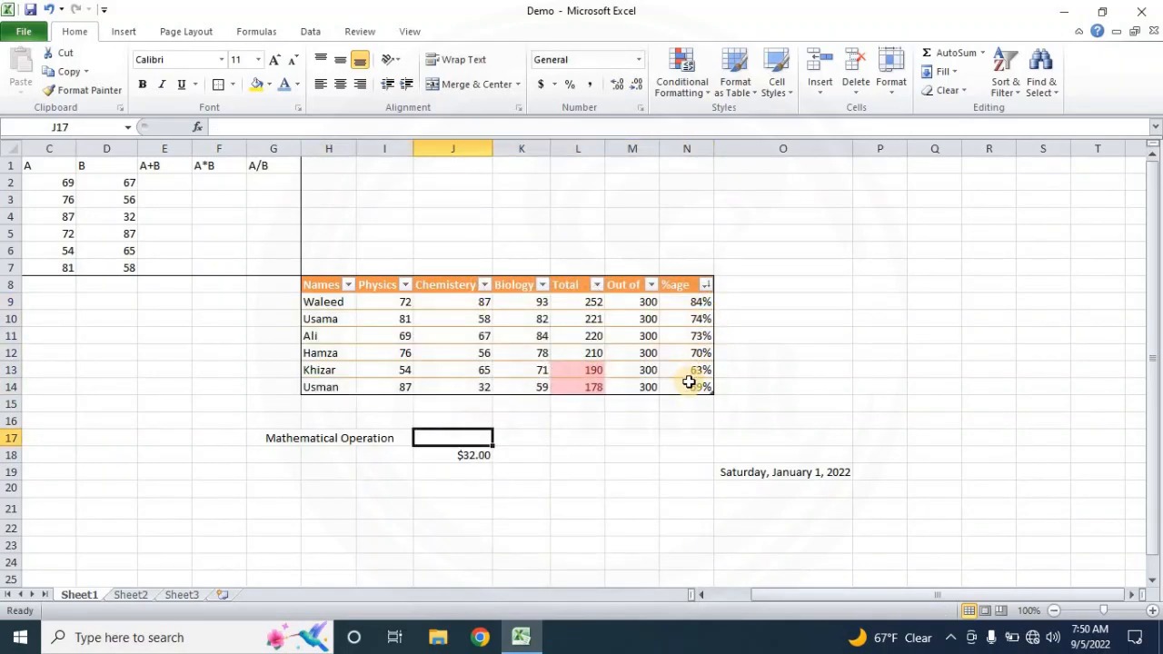
# Examine the Insert, Delete and Format options for cells, rows, columns and sheets with table cell M12 selected.
pyautogui.click(641, 354)
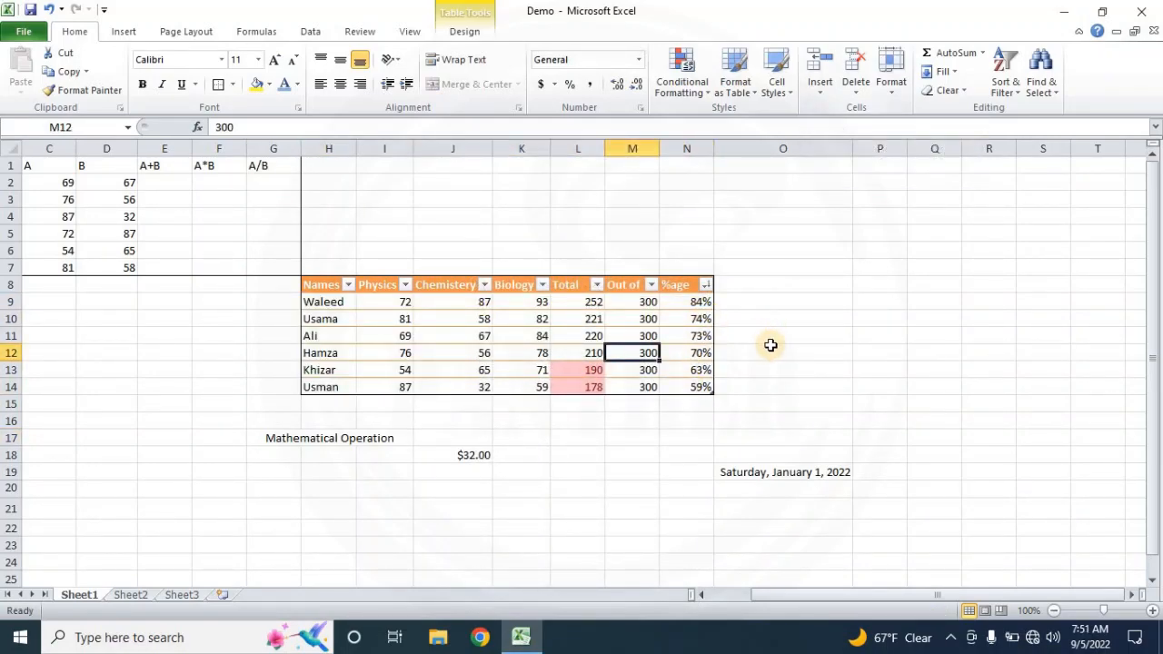
pyautogui.click(957, 342)
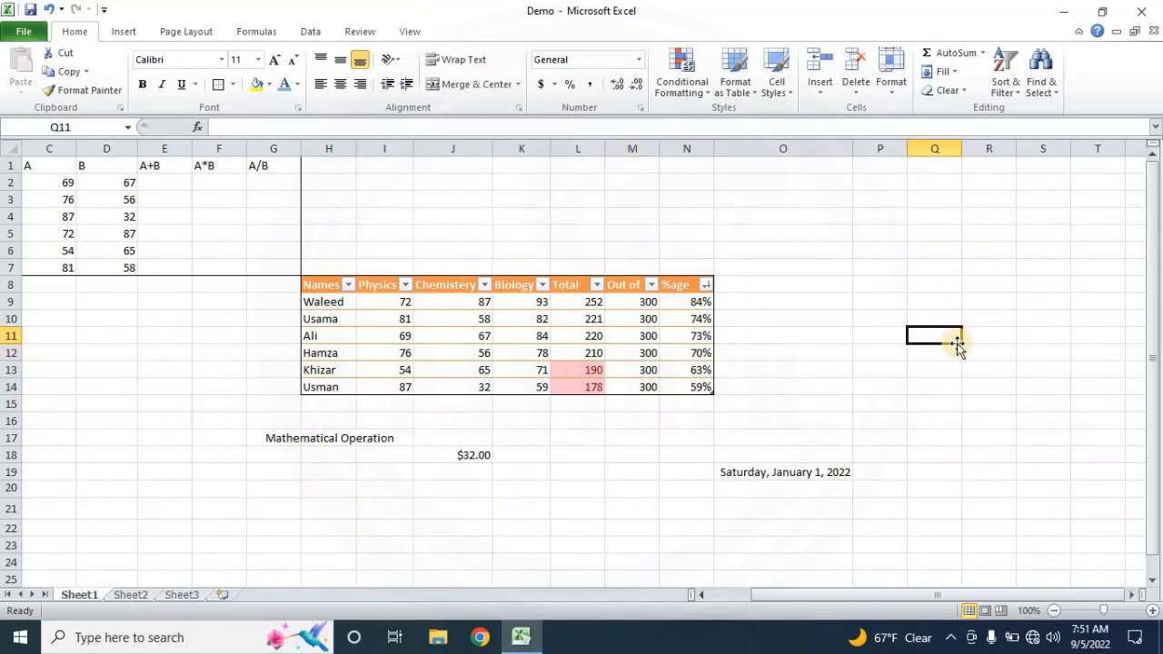
pyautogui.click(614, 358)
pyautogui.click(814, 94)
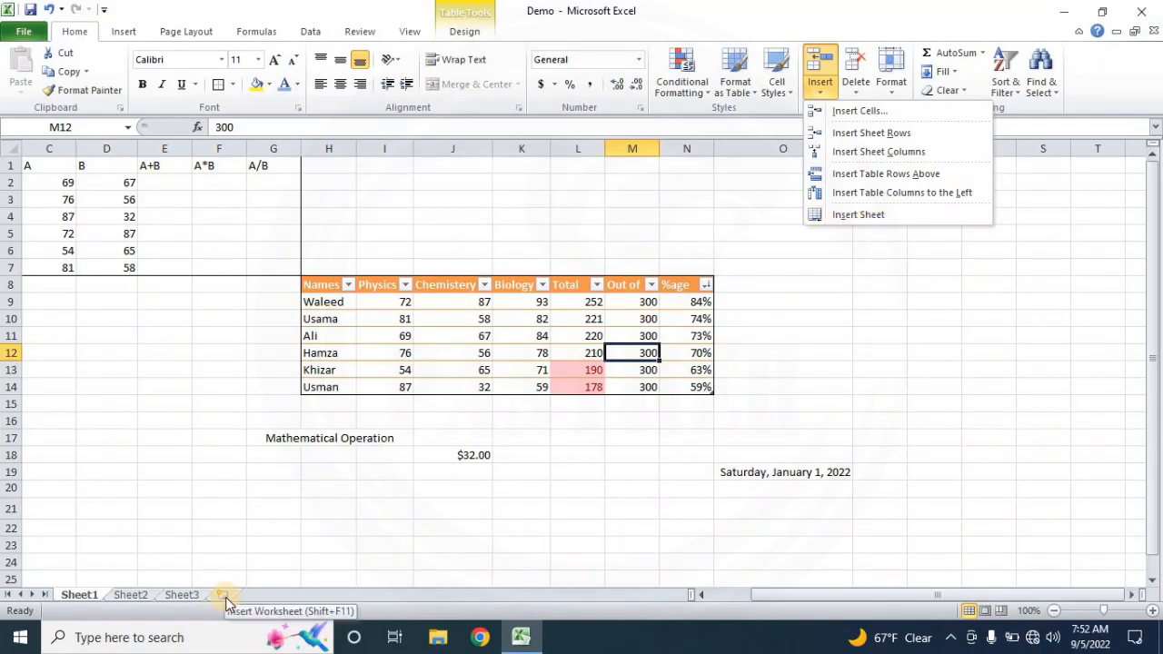
pyautogui.click(854, 96)
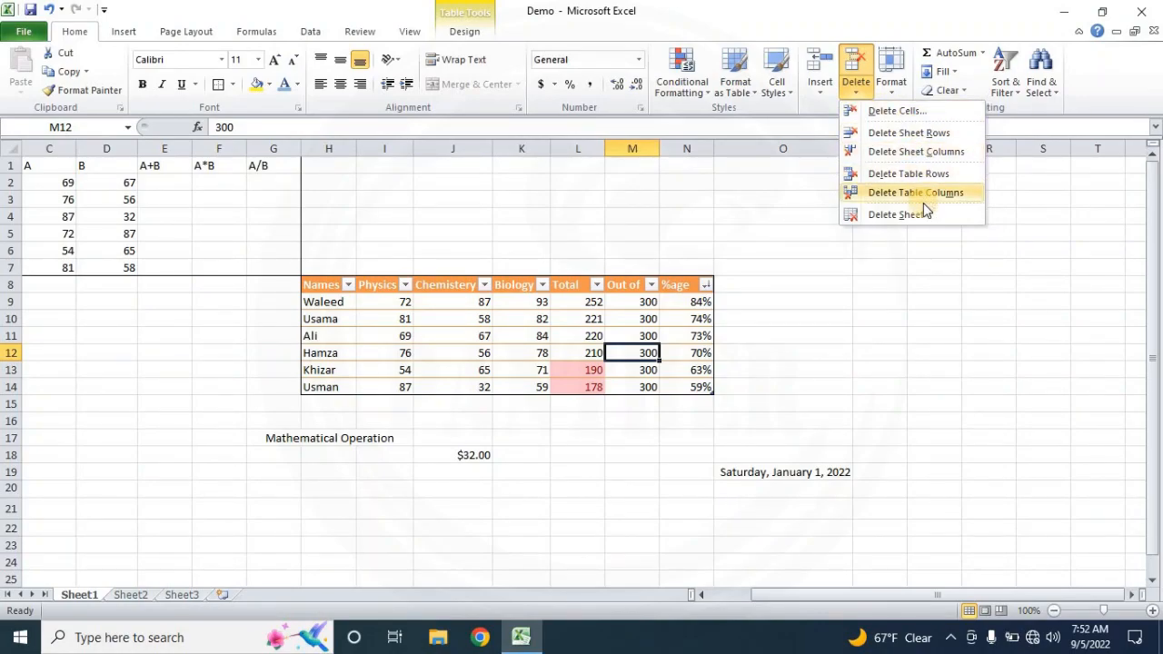
pyautogui.click(890, 95)
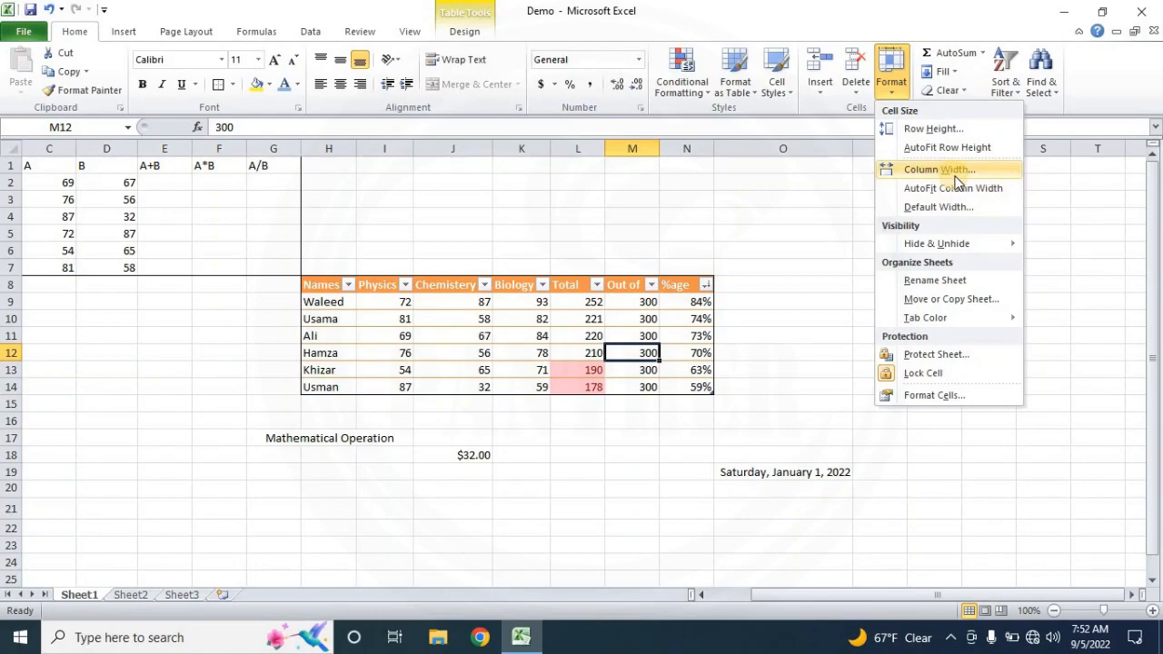
pyautogui.moveTo(937, 247)
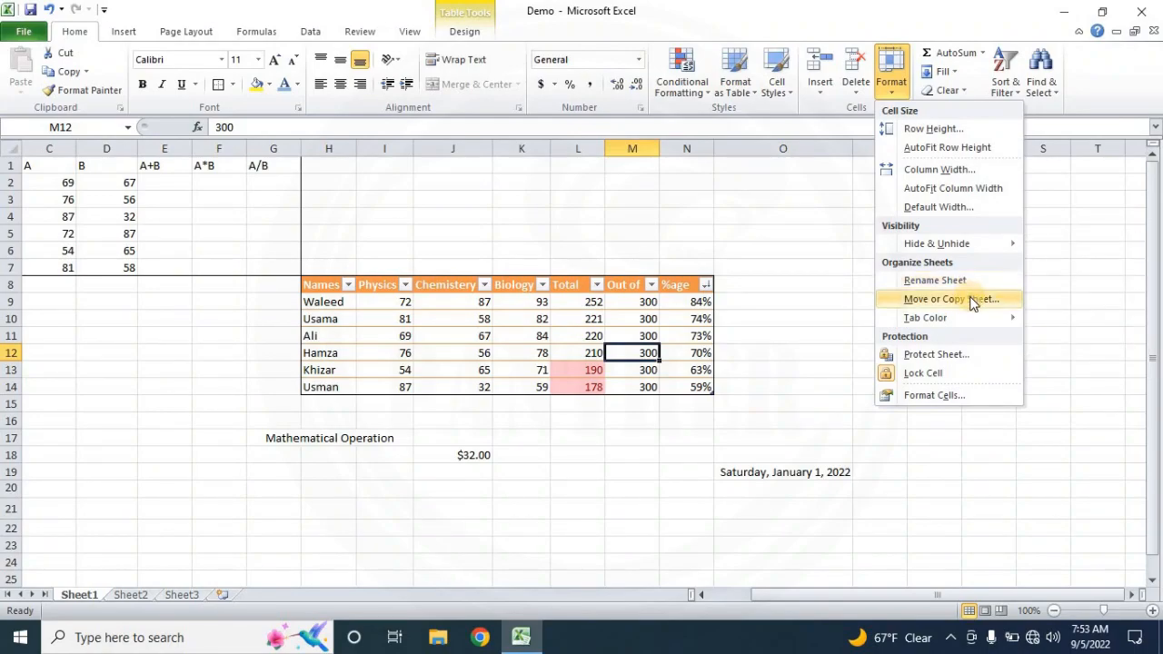
pyautogui.moveTo(968, 323)
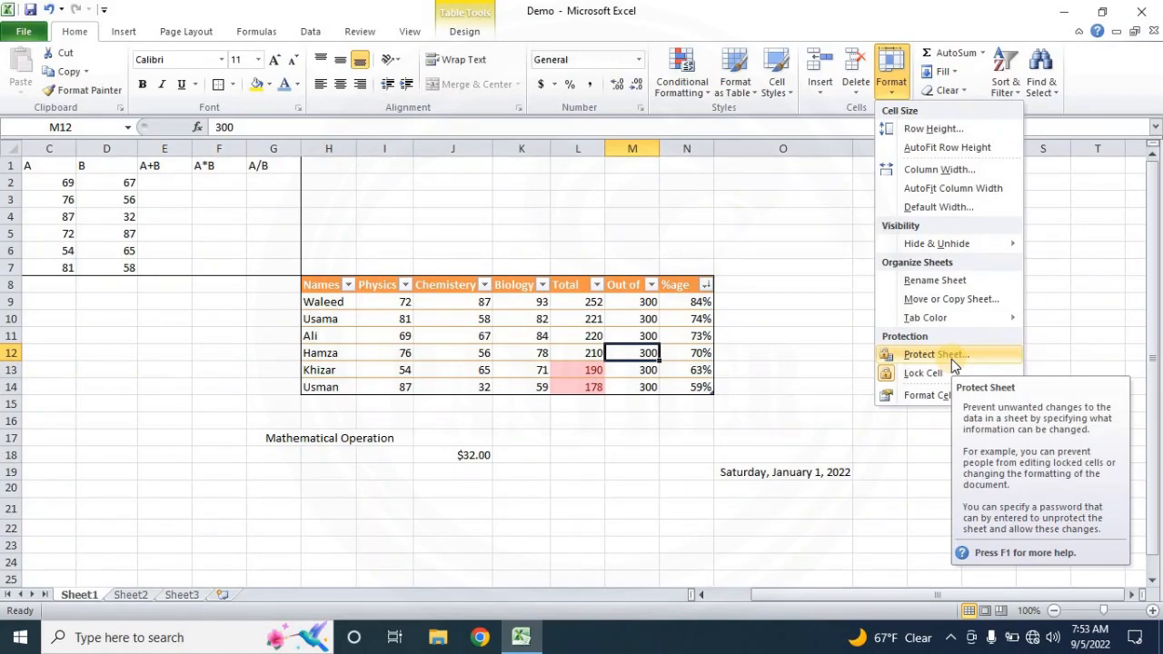
# AutoSum the column B values D2:D7 into D8, and view the result's formula and the other AutoSum functions.
pyautogui.click(114, 183)
pyautogui.moveTo(115, 183); pyautogui.dragTo(98, 267)
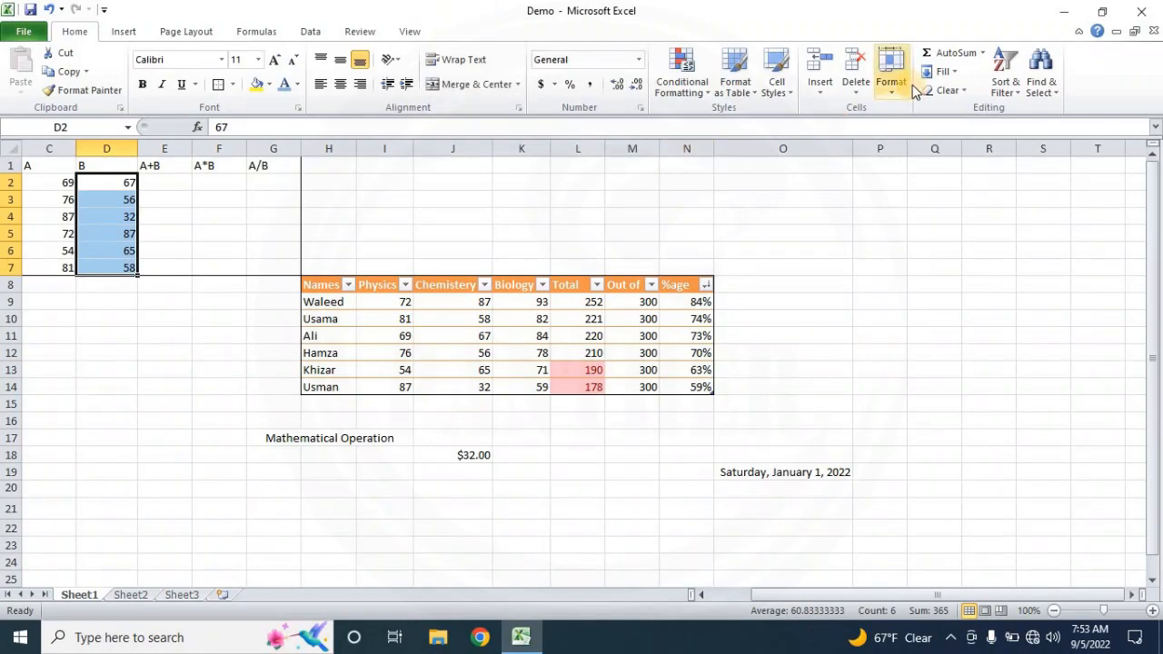
pyautogui.click(948, 52)
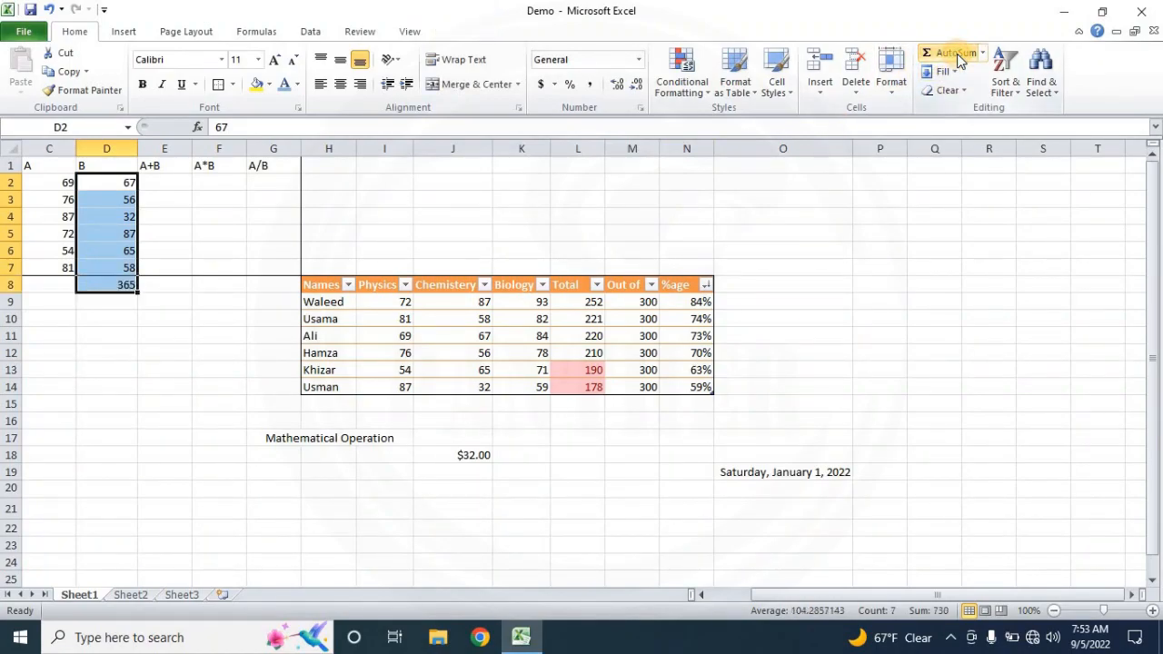
pyautogui.click(50, 352)
pyautogui.click(128, 286)
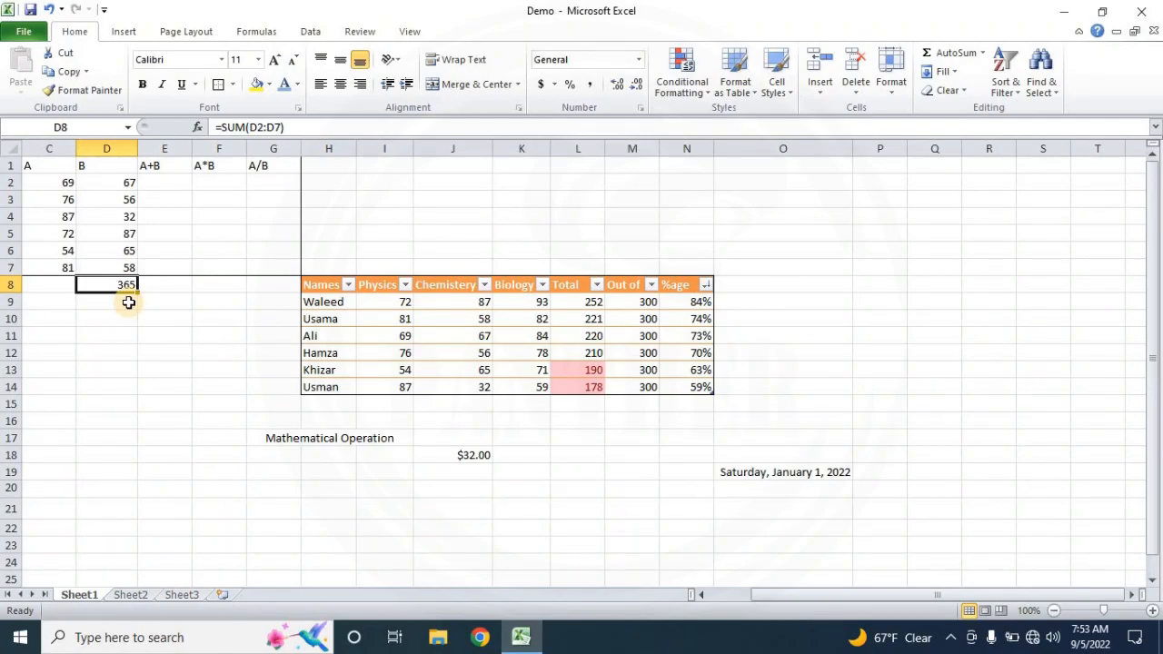
pyautogui.click(981, 55)
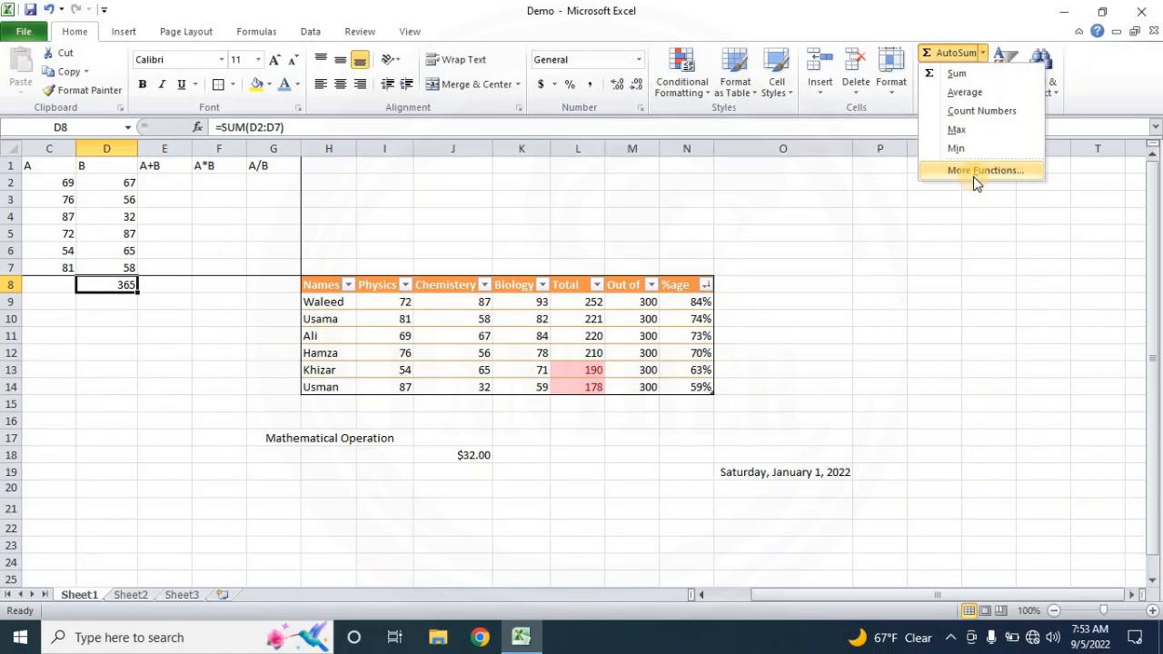
pyautogui.click(951, 231)
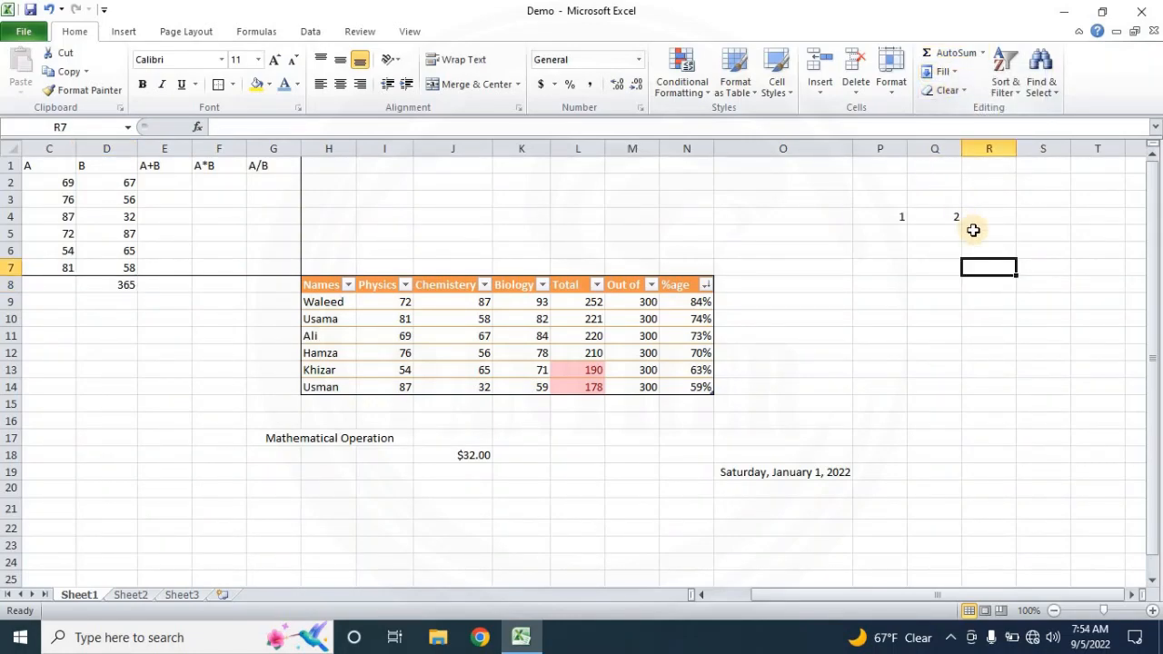
# Extend the number series 1, 2 in P4:Q4 across row 4 to T4.
pyautogui.click(974, 231)
pyautogui.click(951, 218)
pyautogui.click(893, 288)
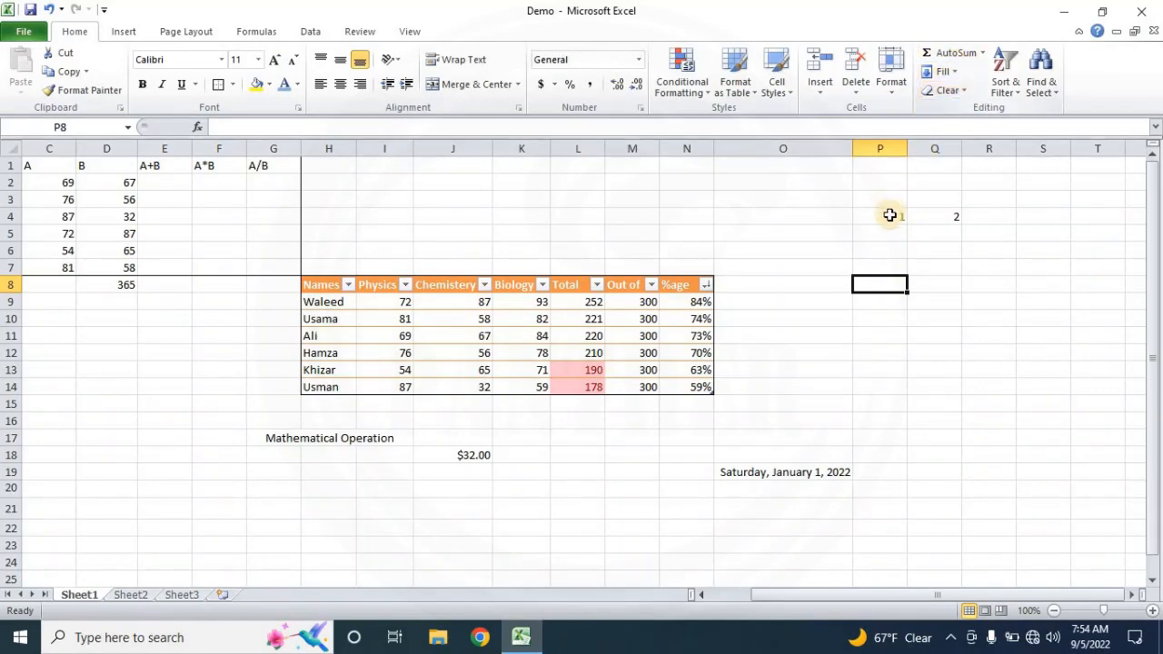
pyautogui.moveTo(891, 216); pyautogui.dragTo(961, 229)
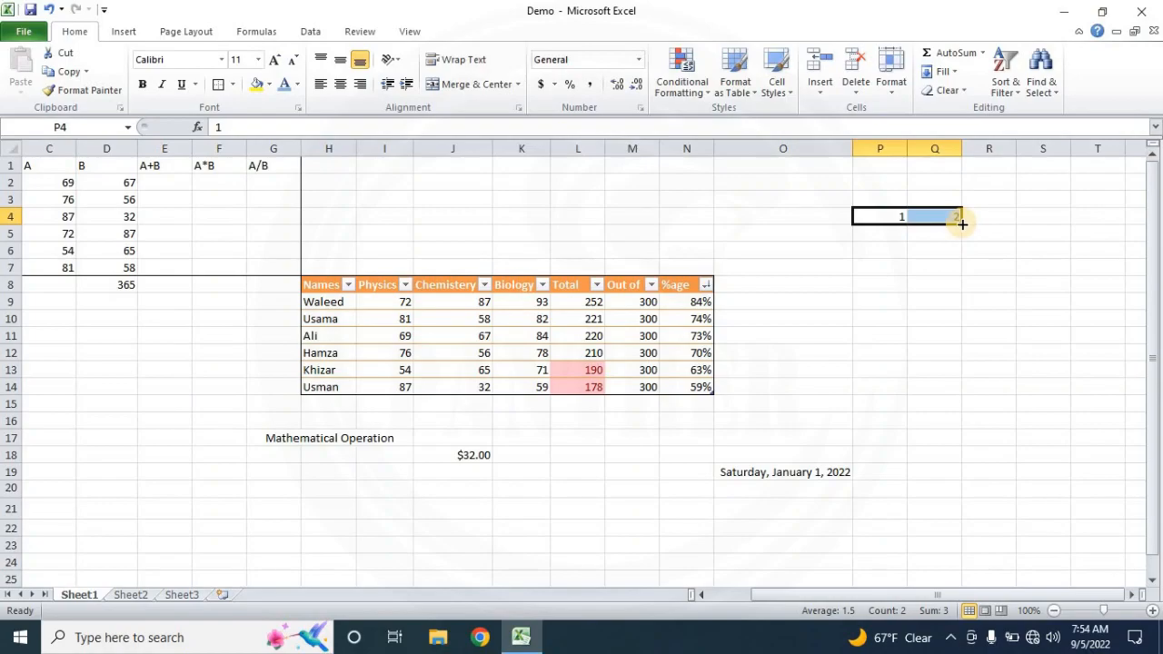
pyautogui.moveTo(963, 224); pyautogui.dragTo(1105, 227)
pyautogui.click(1101, 281)
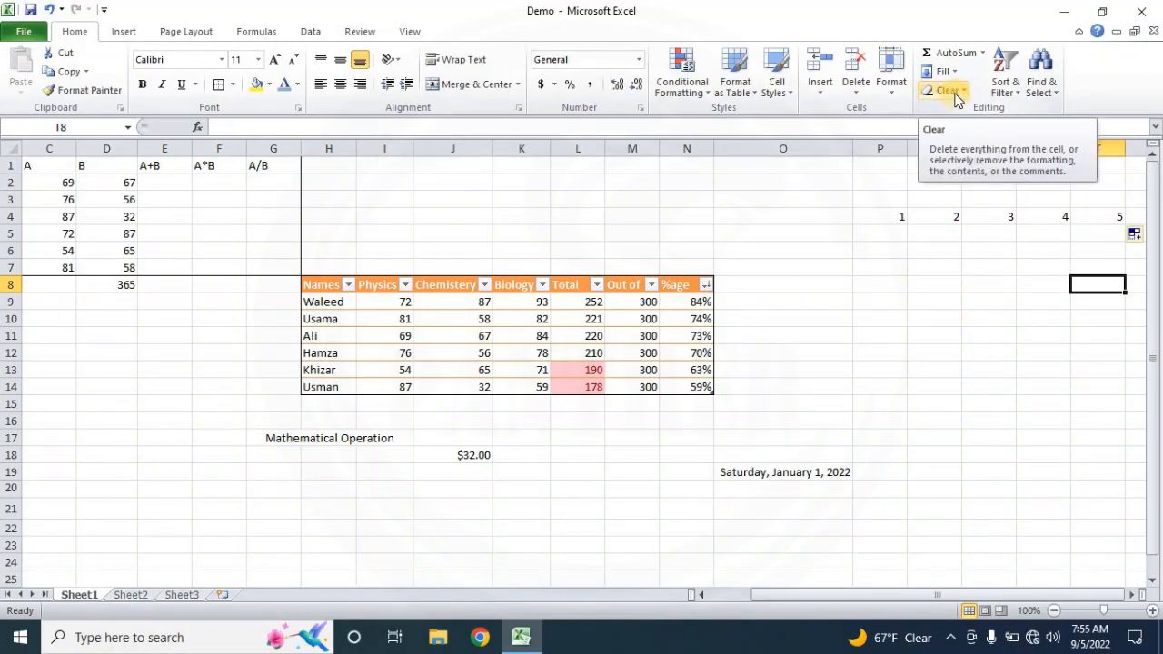
# Clear only the formats from the marks table range H7:N15.
pyautogui.click(784, 371)
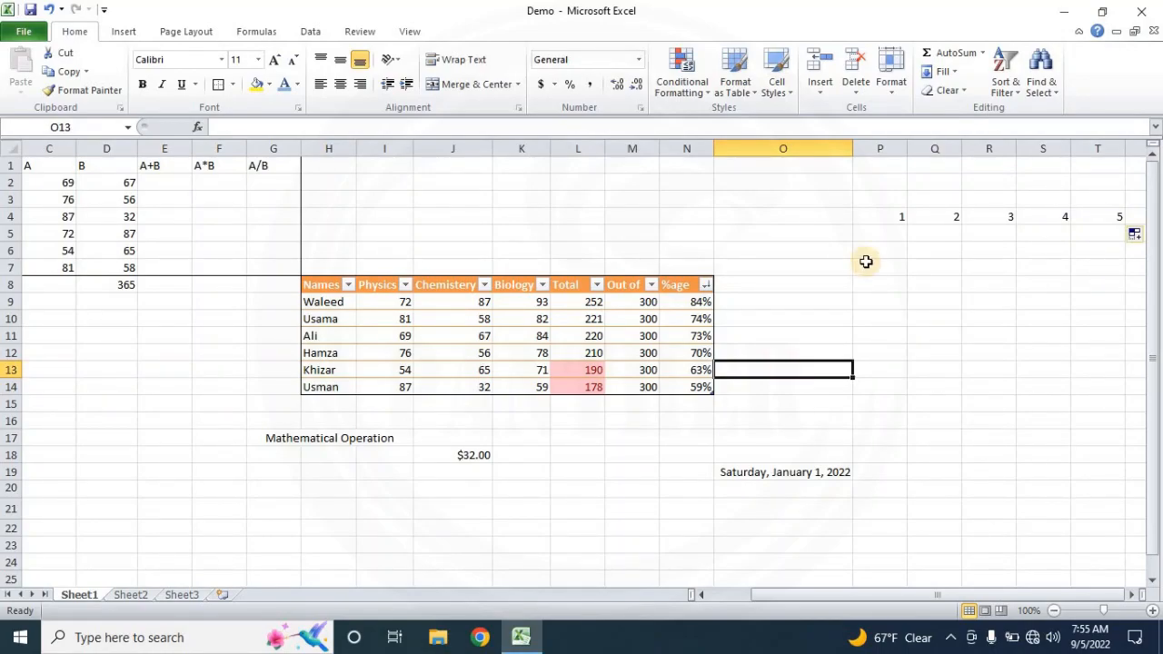
pyautogui.moveTo(313, 265); pyautogui.dragTo(687, 404)
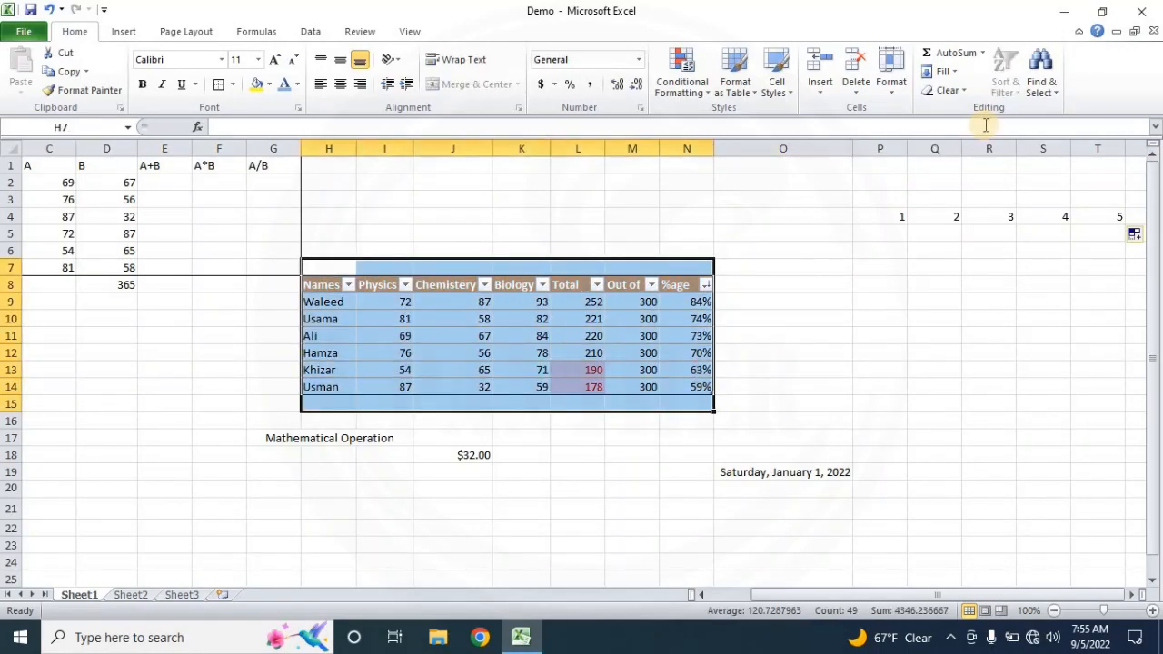
pyautogui.click(950, 95)
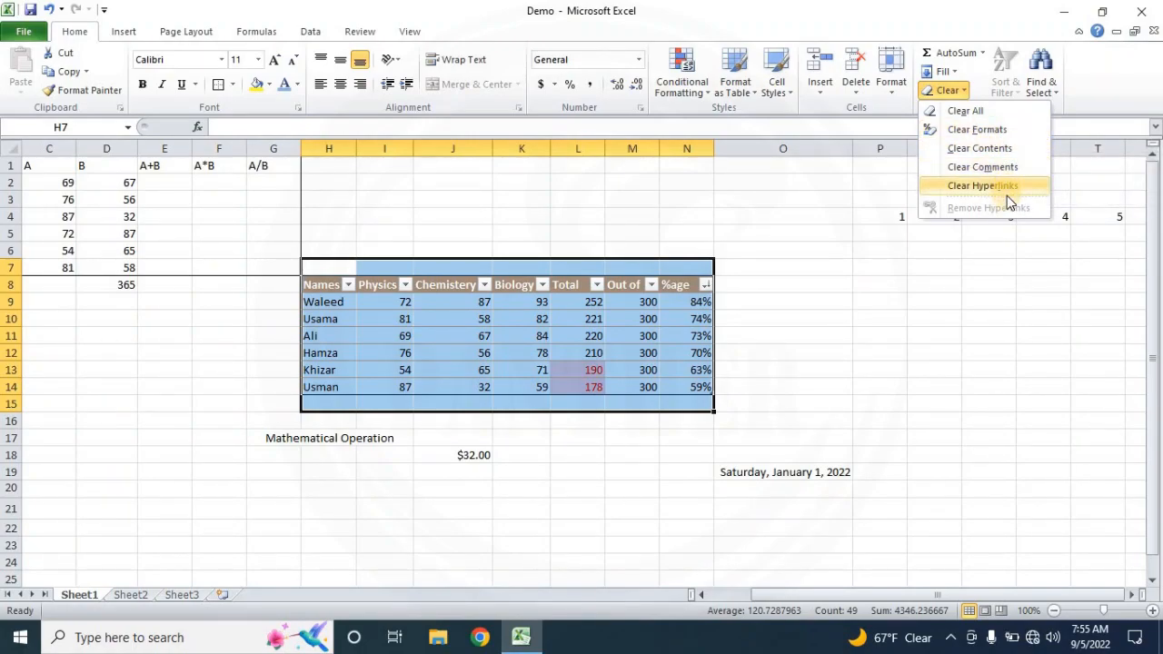
pyautogui.click(979, 130)
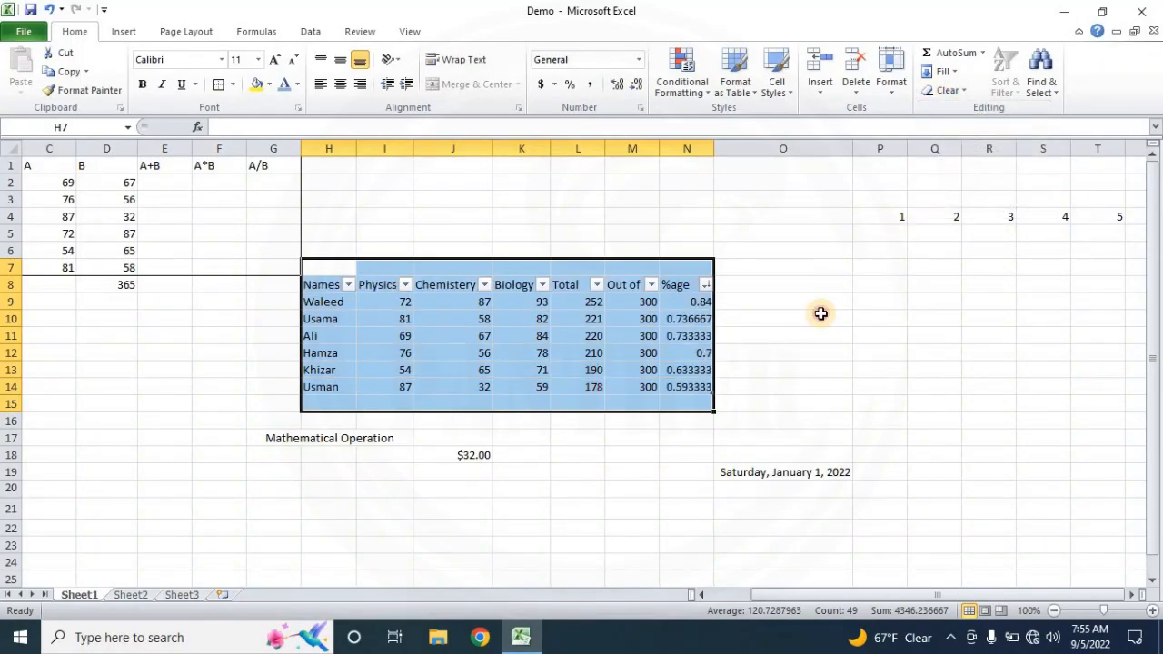
pyautogui.click(821, 315)
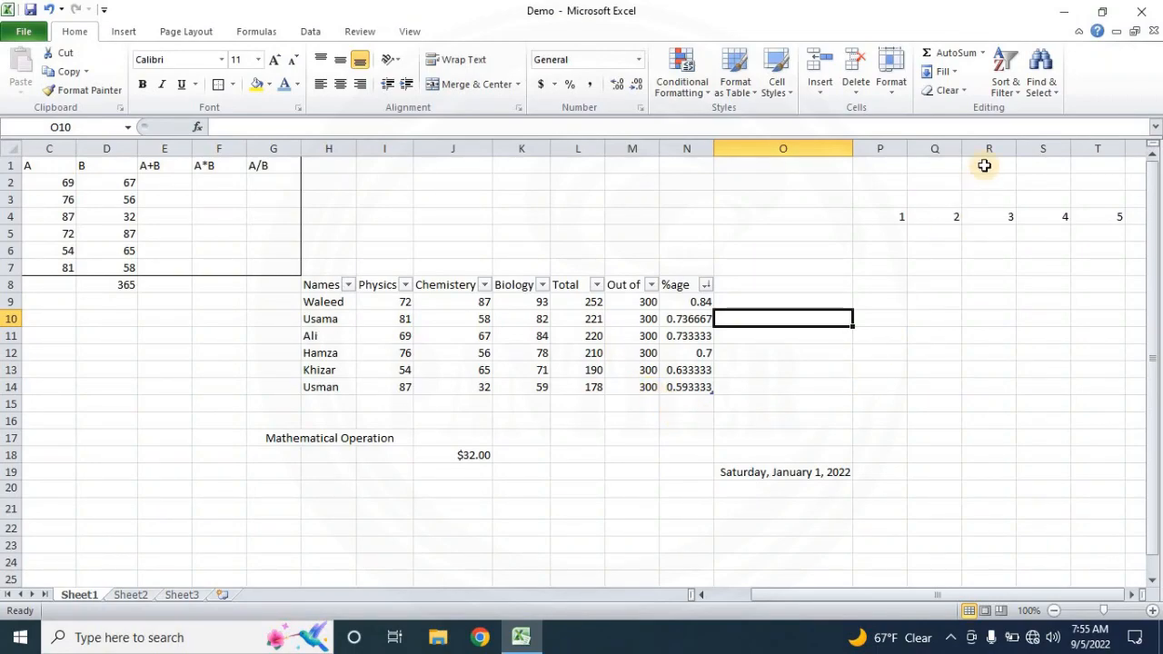
# Turn off the filter on the marks table's header row.
pyautogui.click(1004, 91)
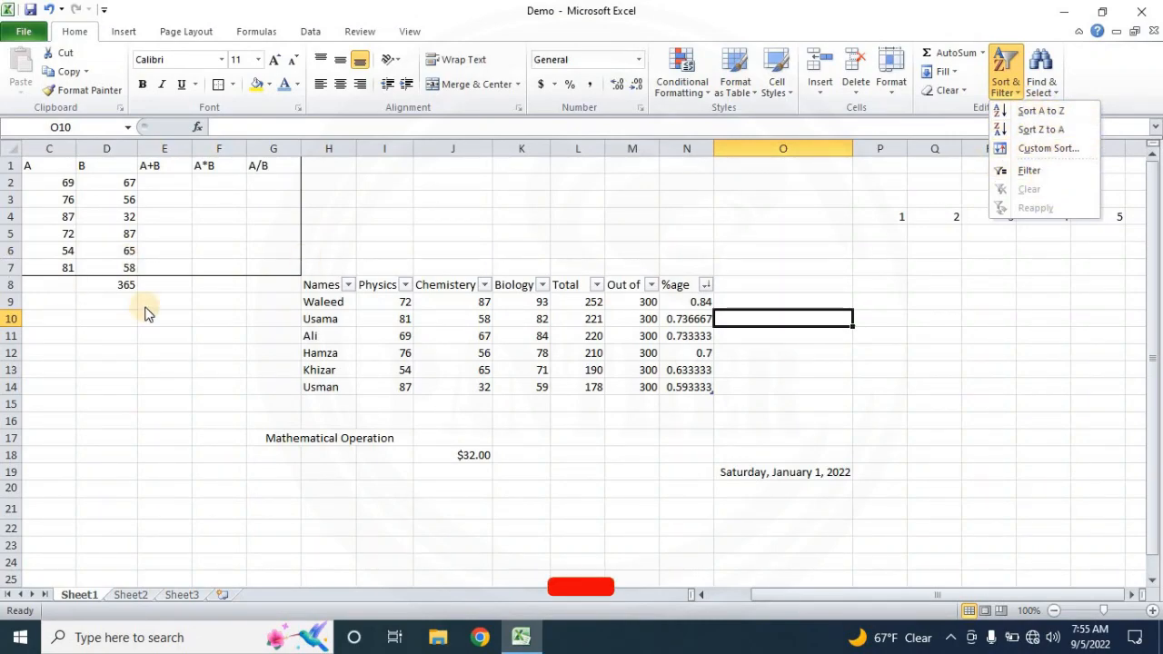
pyautogui.click(311, 281)
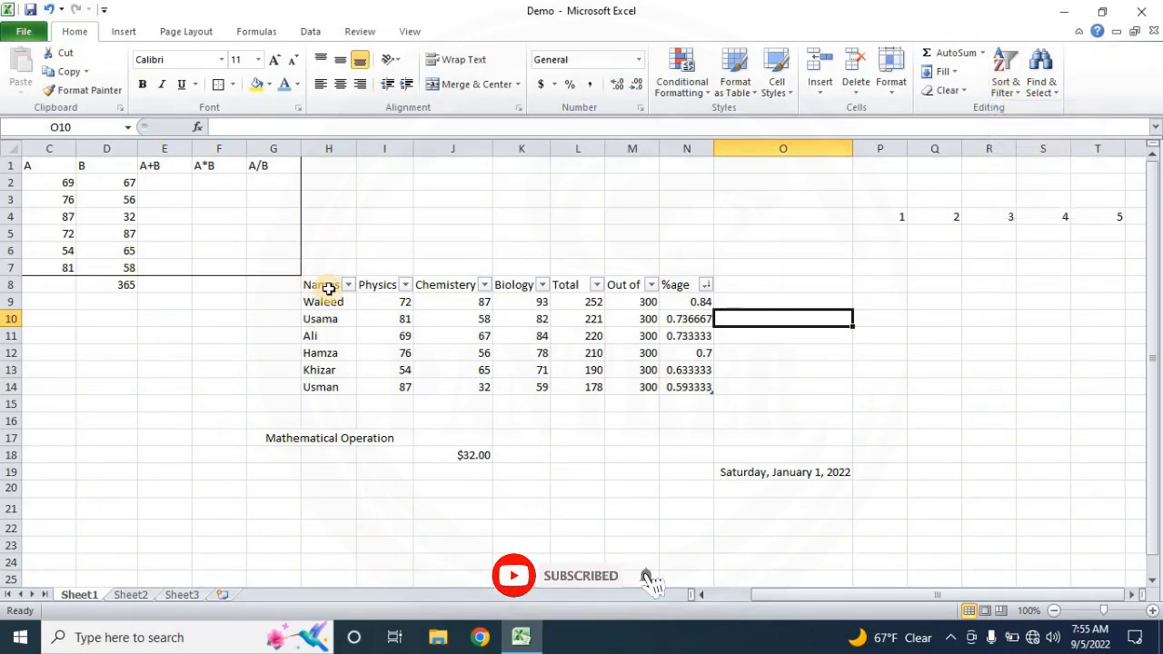
pyautogui.click(327, 291)
pyautogui.click(1009, 86)
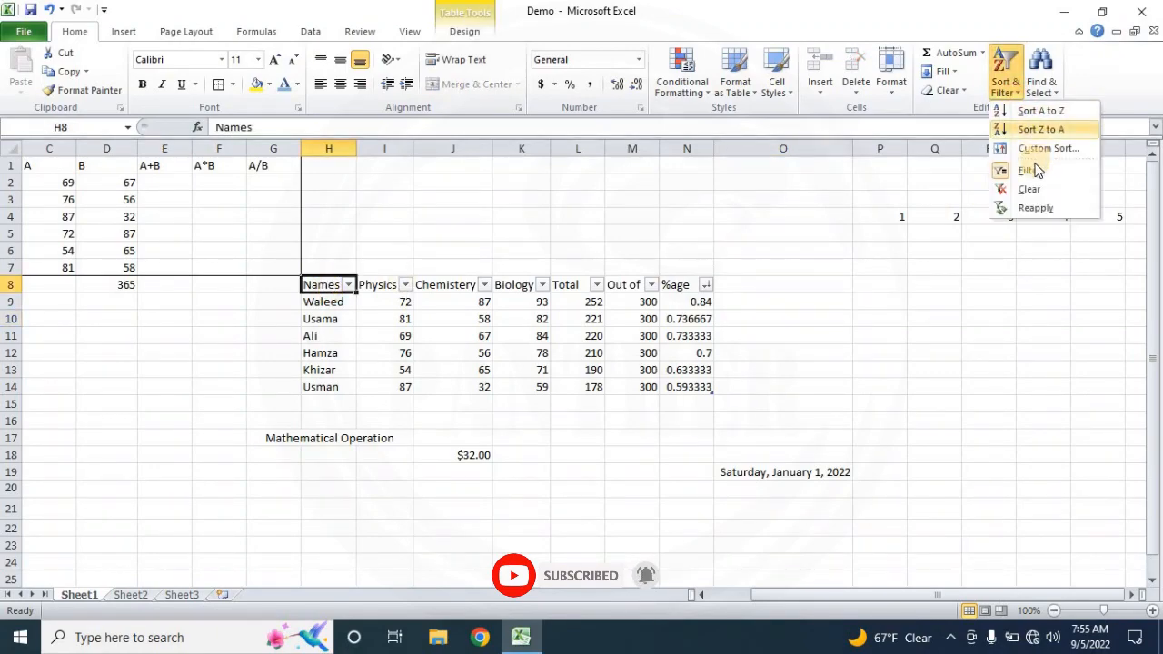
pyautogui.click(1036, 167)
pyautogui.click(378, 400)
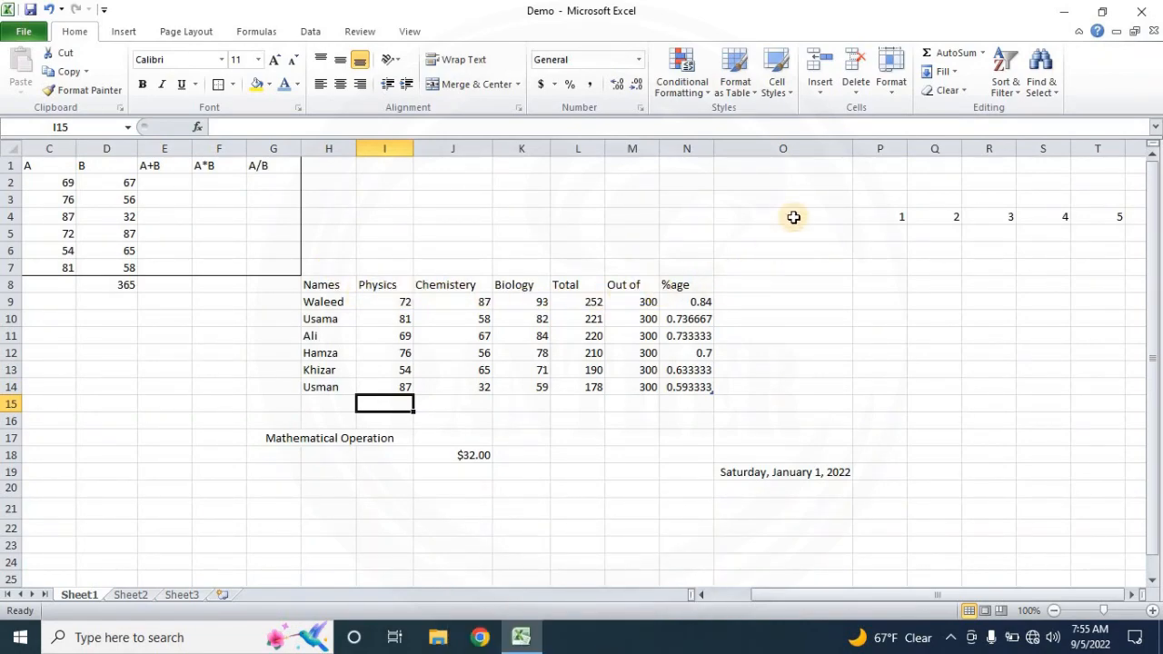
pyautogui.click(1004, 83)
pyautogui.click(1010, 89)
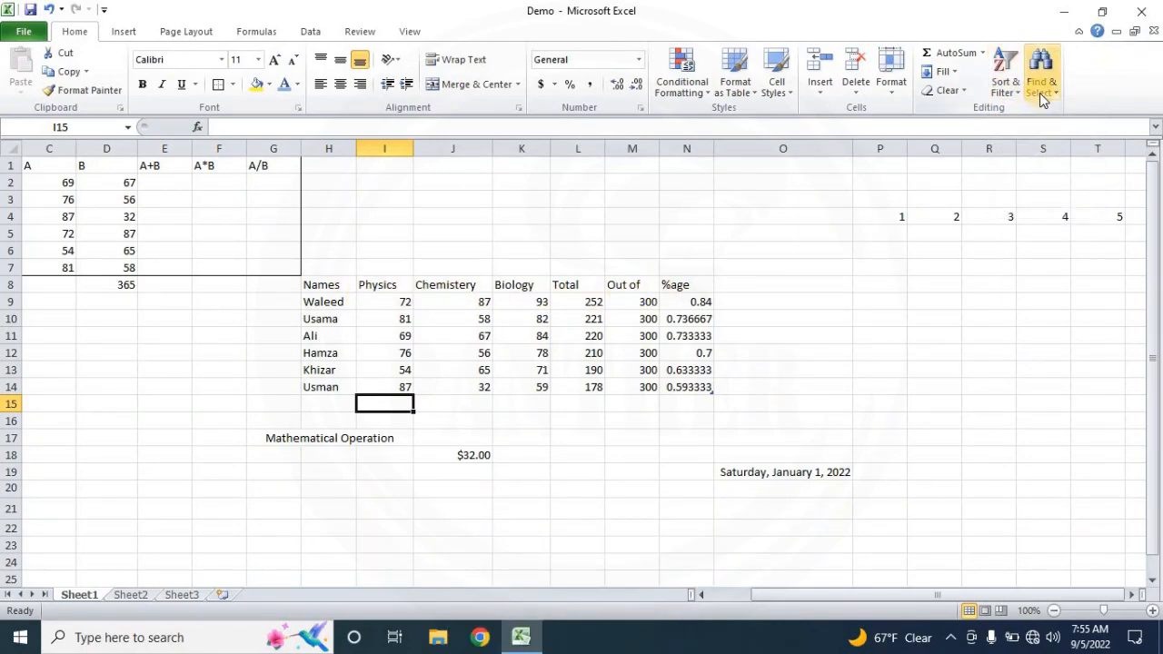
# View the Find & Select and Replace options, and search the sheet for "physics".
pyautogui.click(1042, 94)
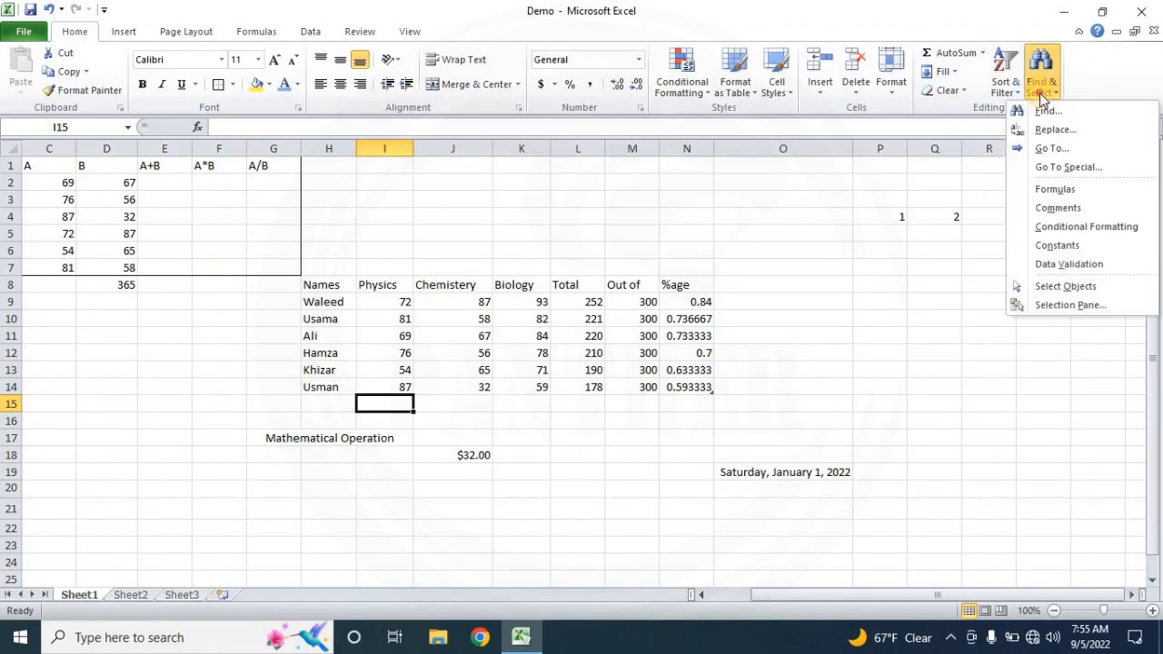
pyautogui.click(1040, 93)
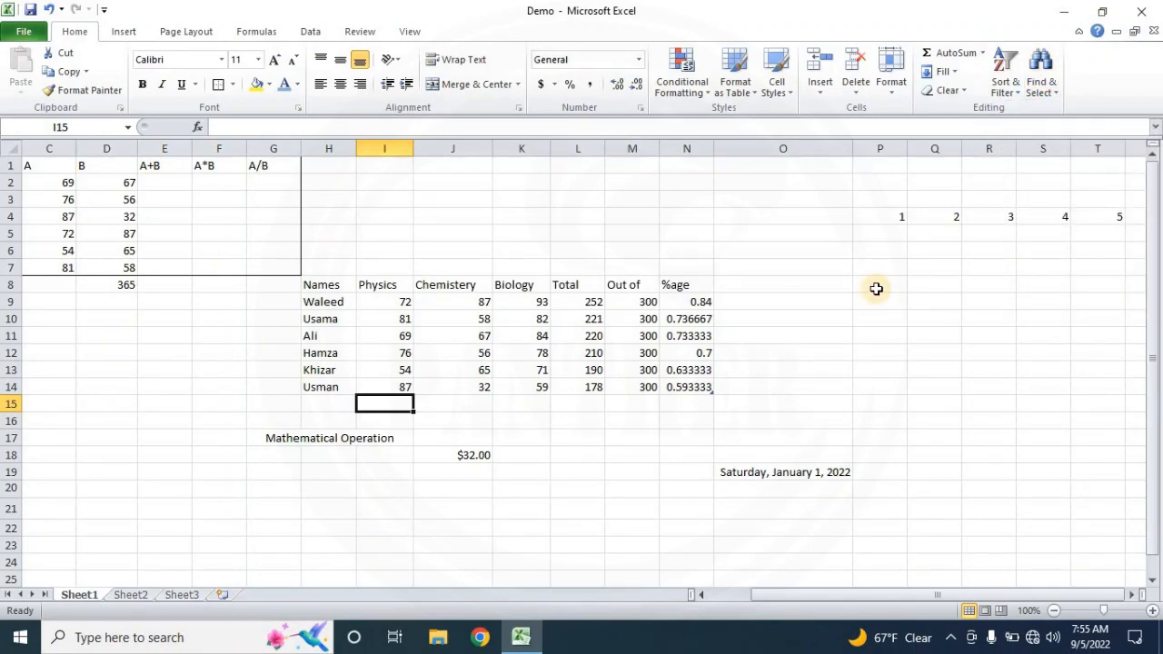
pyautogui.hotkey('ctrl', 'f')
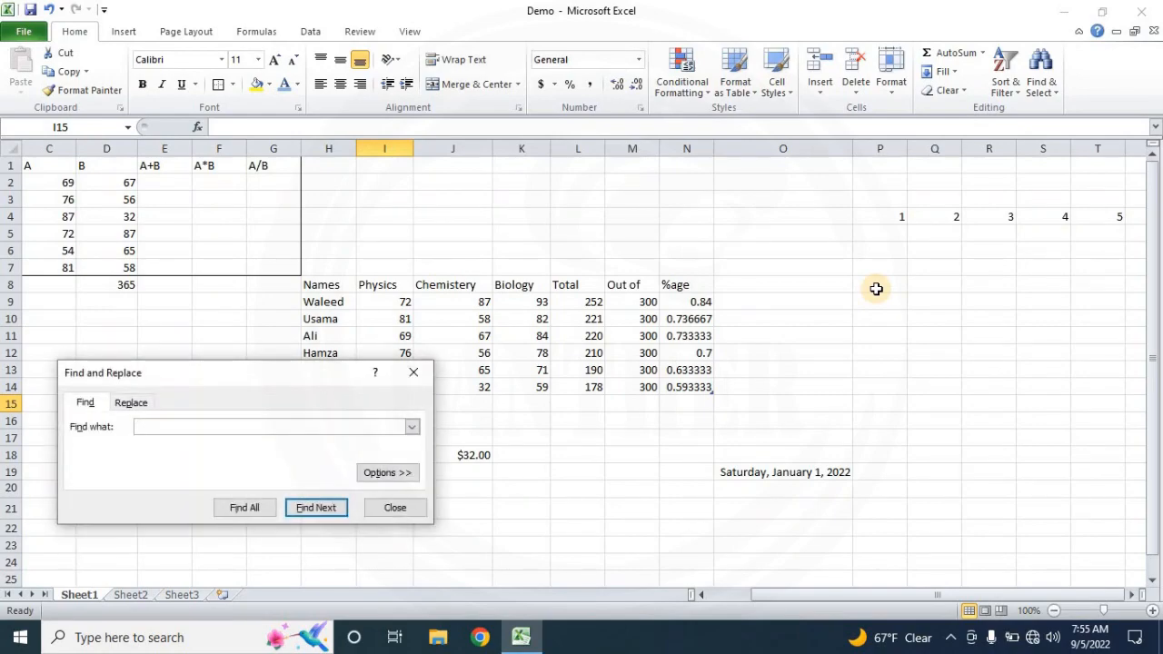
pyautogui.click(125, 406)
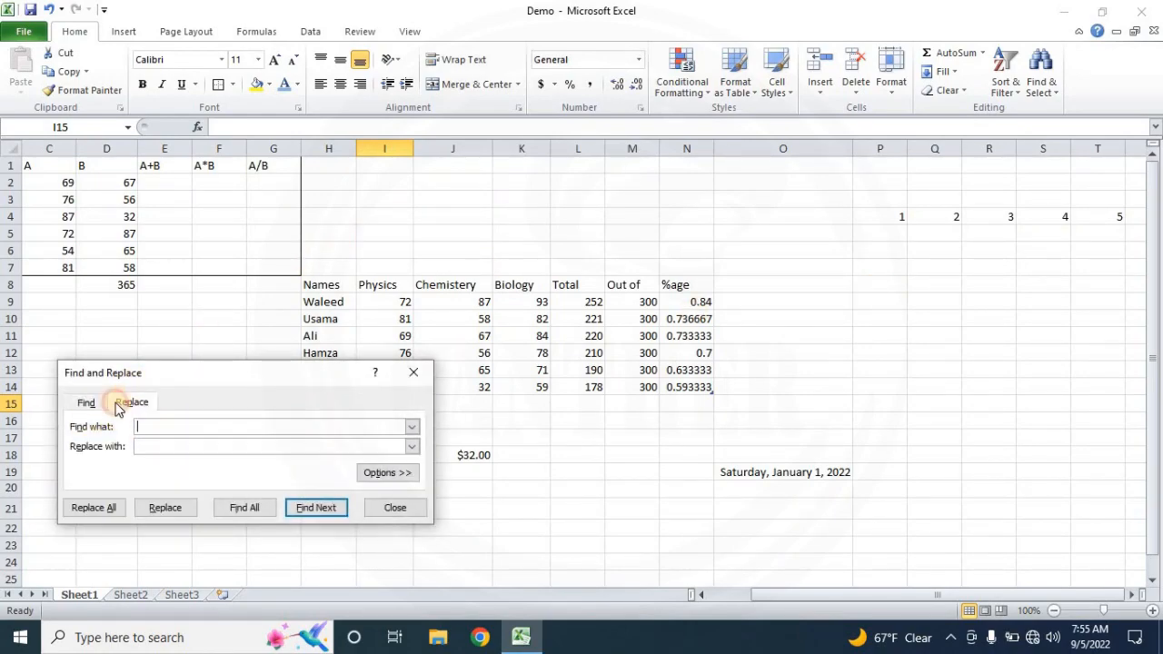
pyautogui.click(85, 405)
pyautogui.click(146, 426)
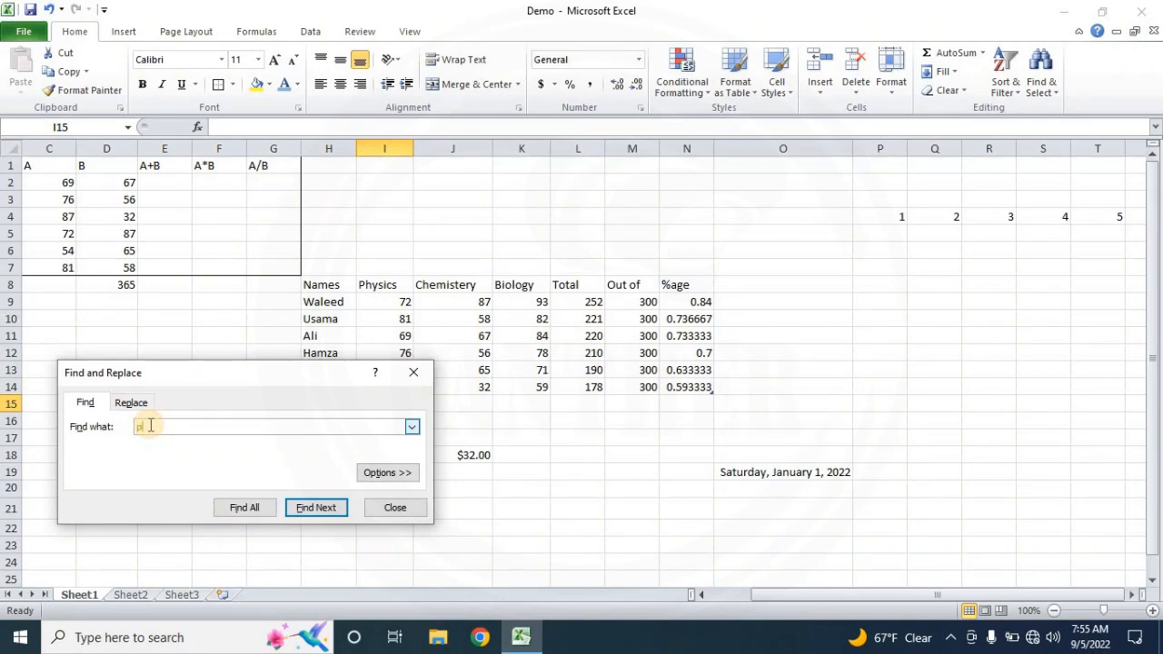
pyautogui.write('physics')
pyautogui.press('Return')
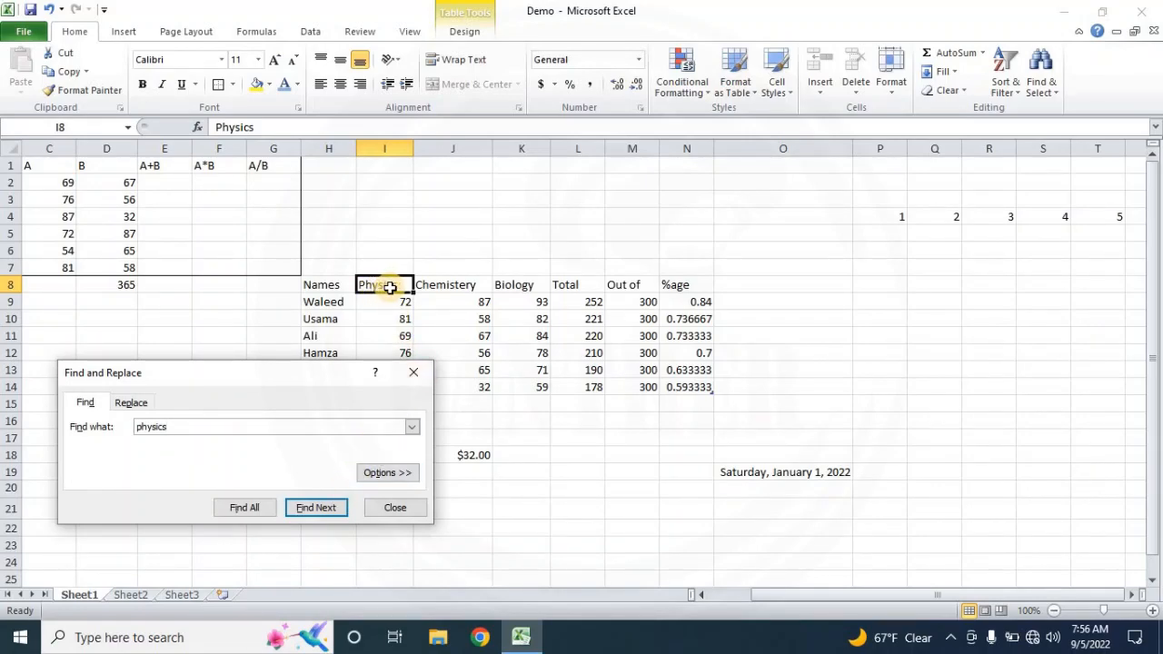
pyautogui.moveTo(381, 512); pyautogui.dragTo(464, 510)
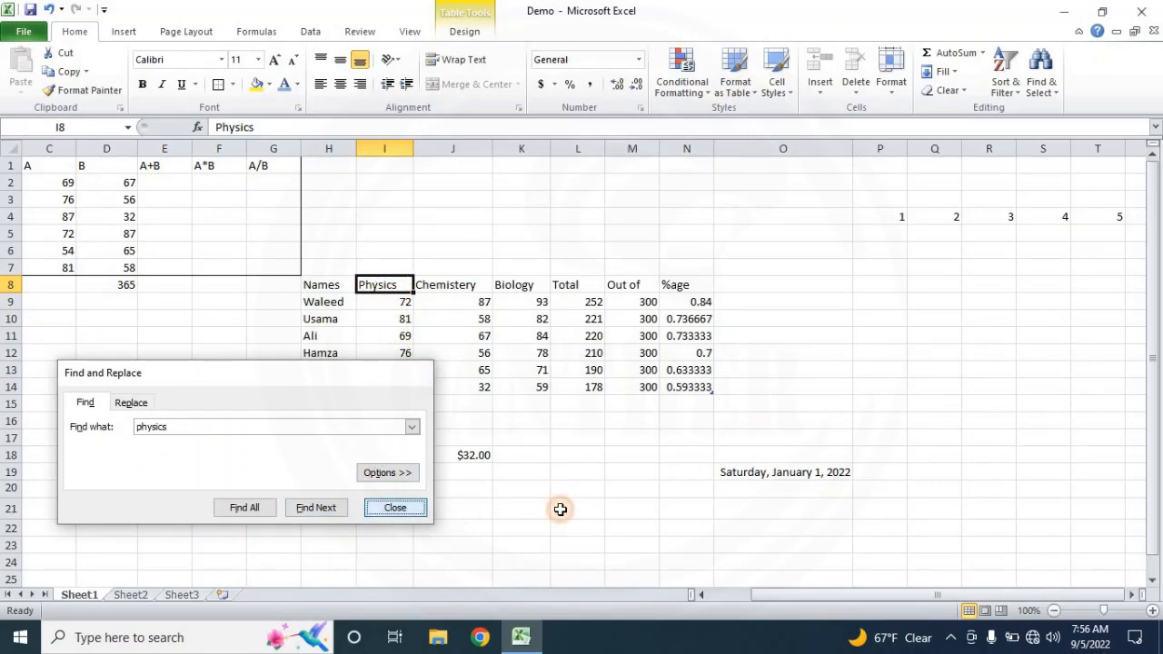